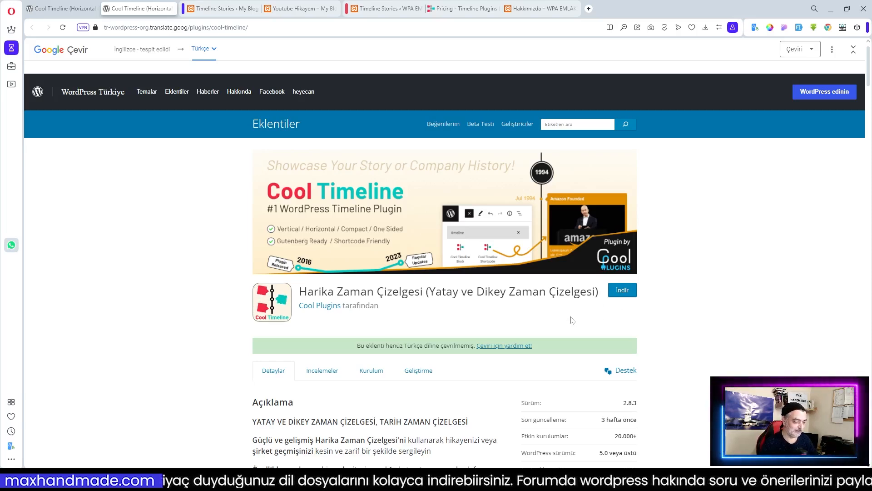
# Review the Cool Timeline plugin's WordPress.org page and the single-website pricing of its premium timeline plugins.
pyautogui.scroll(-4, 572, 319)
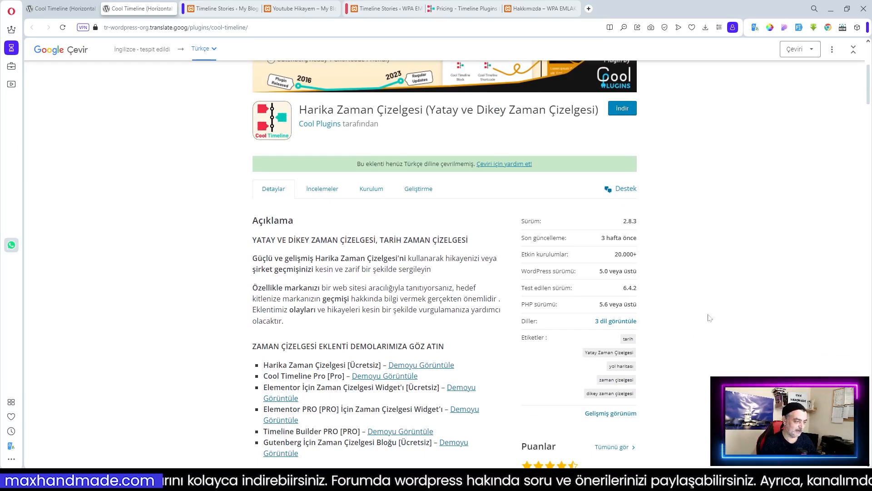
pyautogui.scroll(4, 709, 318)
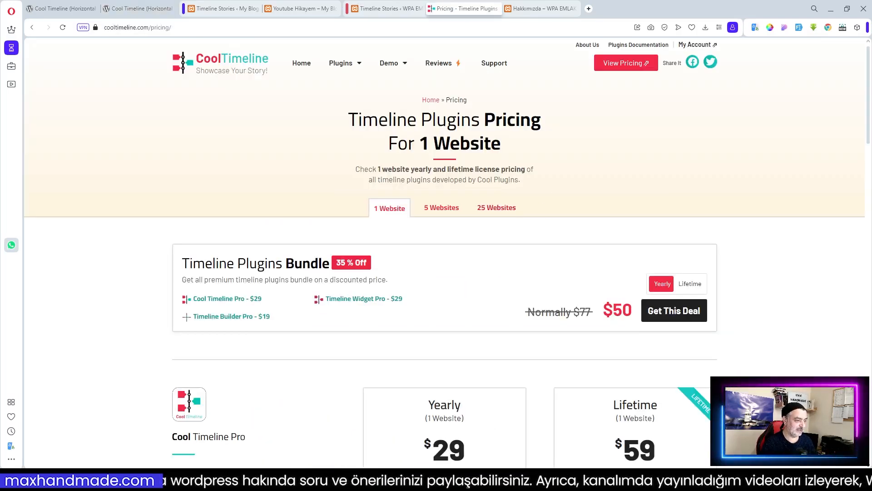
pyautogui.scroll(-3, 544, 146)
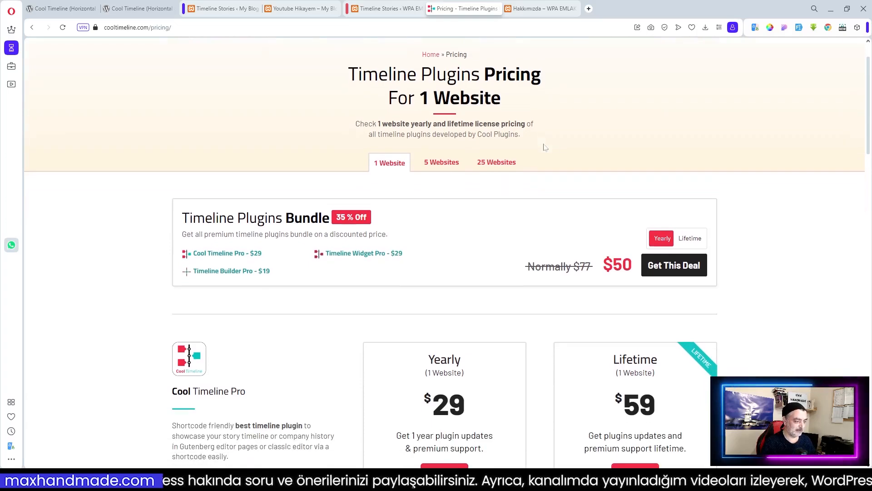
pyautogui.scroll(2, 544, 144)
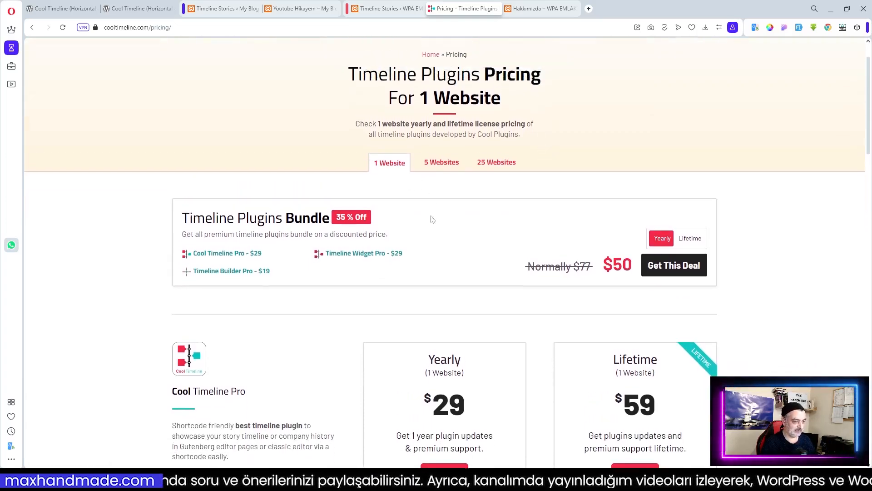
pyautogui.scroll(-5, 453, 257)
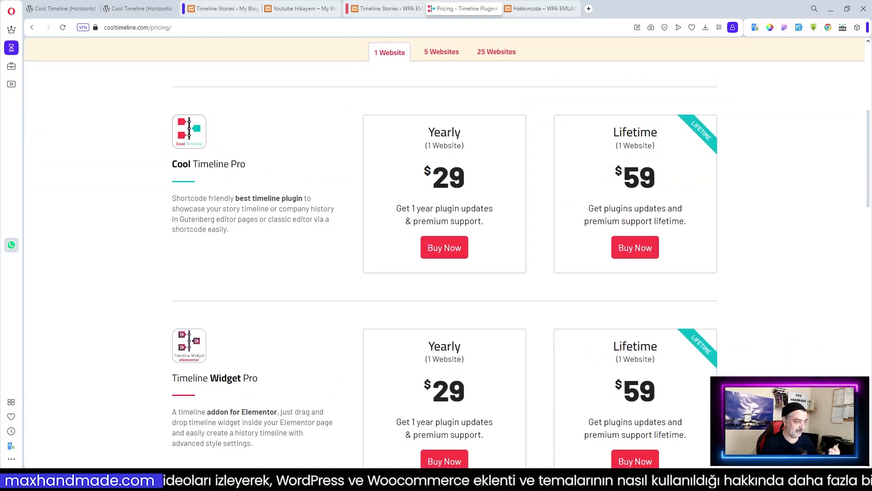
pyautogui.scroll(-3, 508, 255)
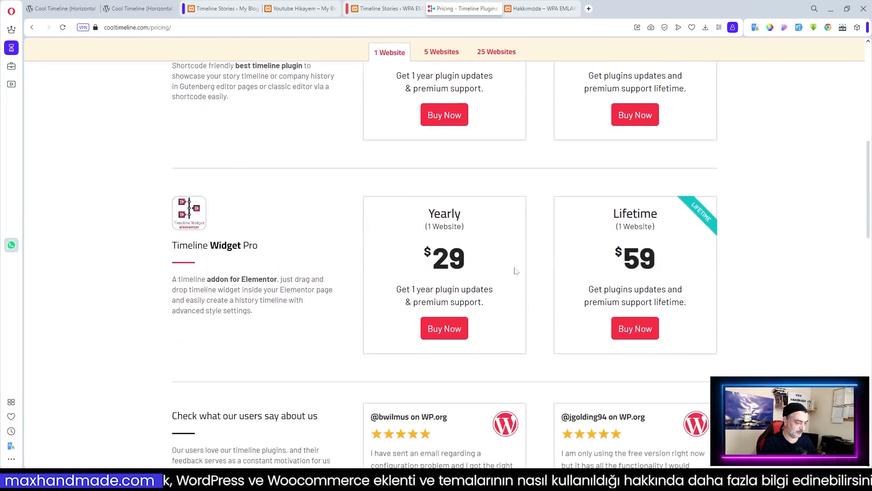
pyautogui.scroll(6, 454, 227)
# Examine the shortcode timeline and the Gutenberg block timeline on the Youtube Hikayem demo page.
pyautogui.click(287, 9)
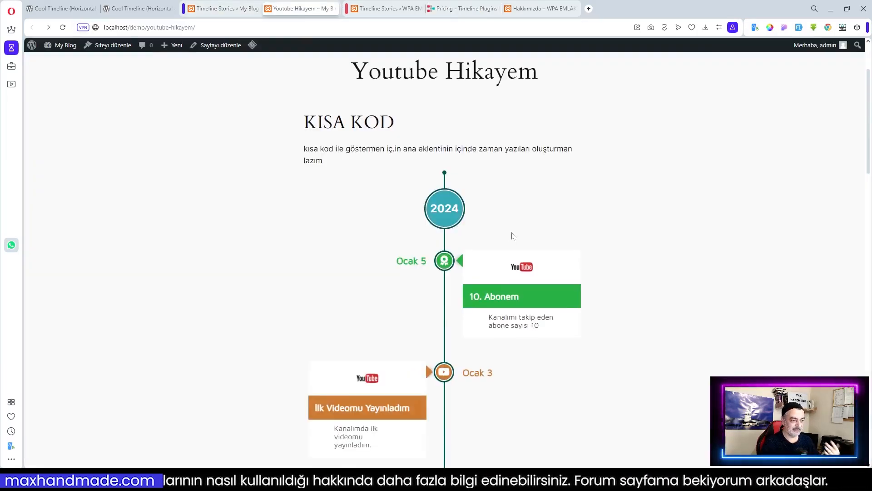
pyautogui.scroll(-2, 513, 246)
pyautogui.scroll(1, 590, 300)
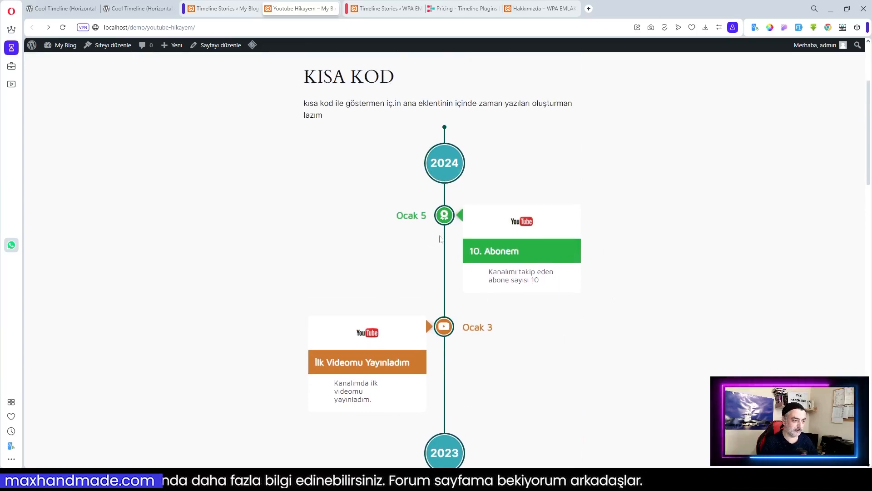
pyautogui.scroll(-8, 439, 239)
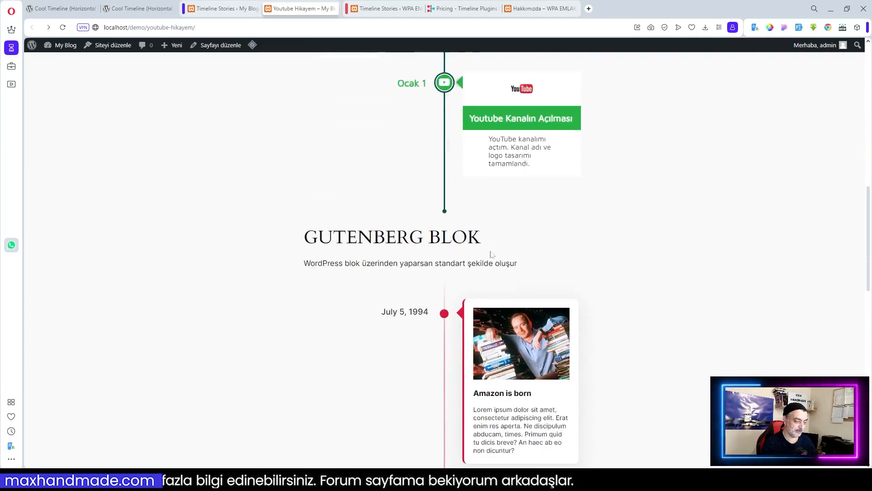
pyautogui.scroll(-3, 491, 255)
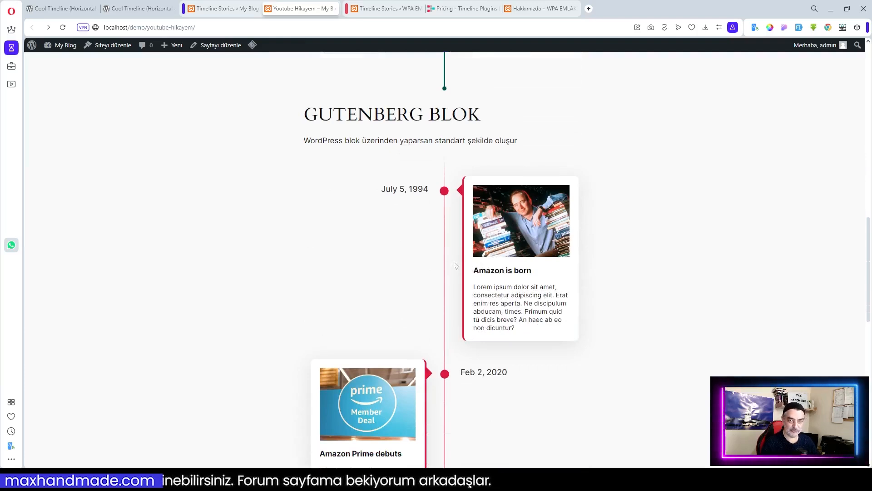
pyautogui.scroll(-2, 471, 267)
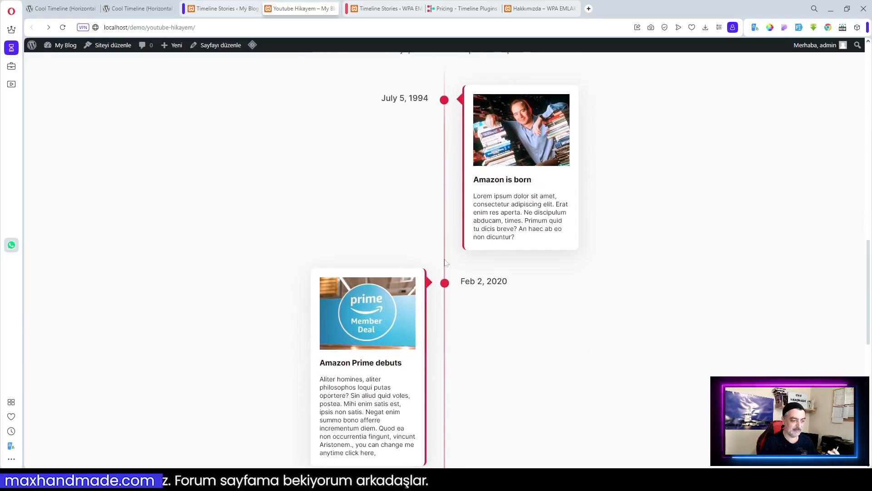
pyautogui.scroll(-3, 518, 264)
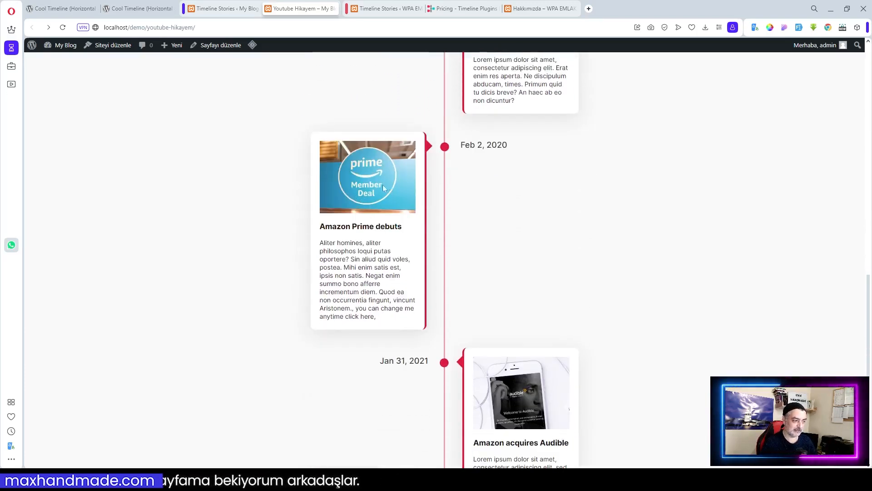
pyautogui.scroll(4, 531, 223)
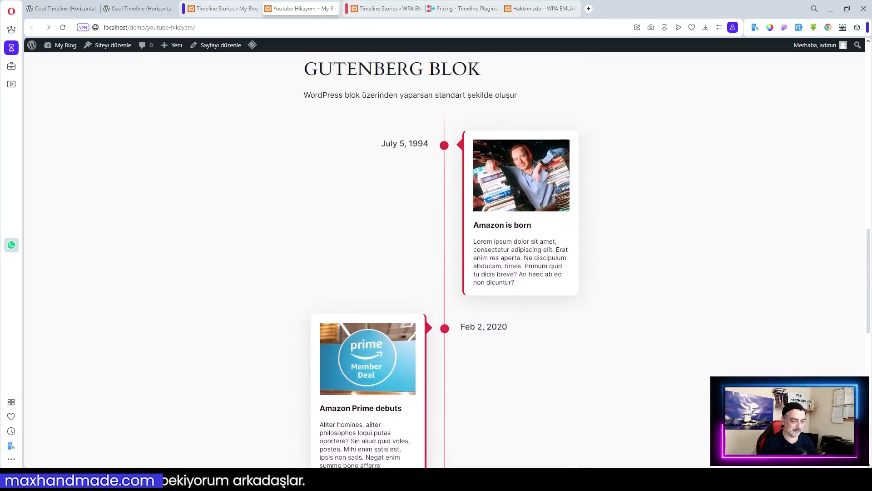
pyautogui.scroll(-6, 544, 240)
pyautogui.scroll(1, 470, 192)
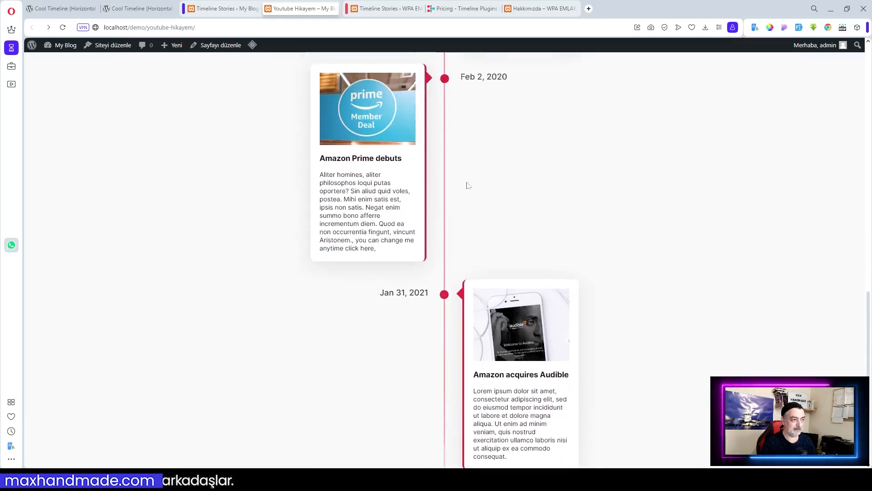
pyautogui.scroll(8, 445, 259)
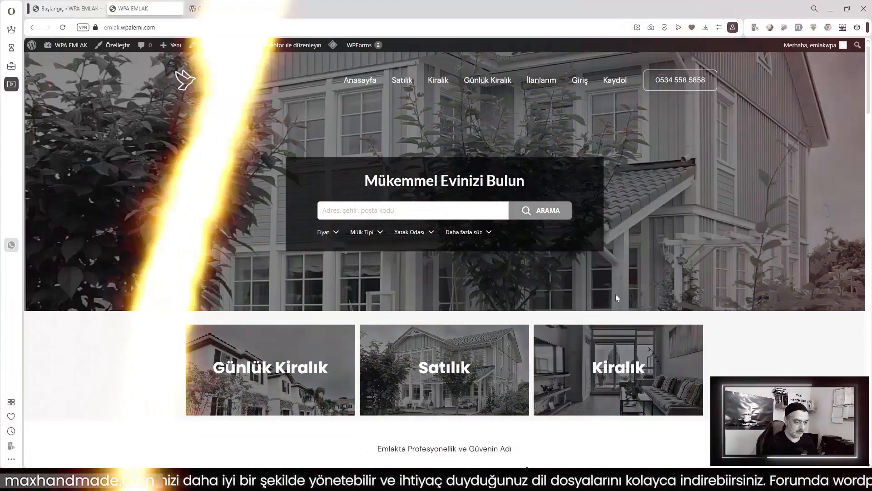
# Look through the WPA EMLAK home page, from the property search and categories down to the listings.
pyautogui.scroll(-7, 515, 241)
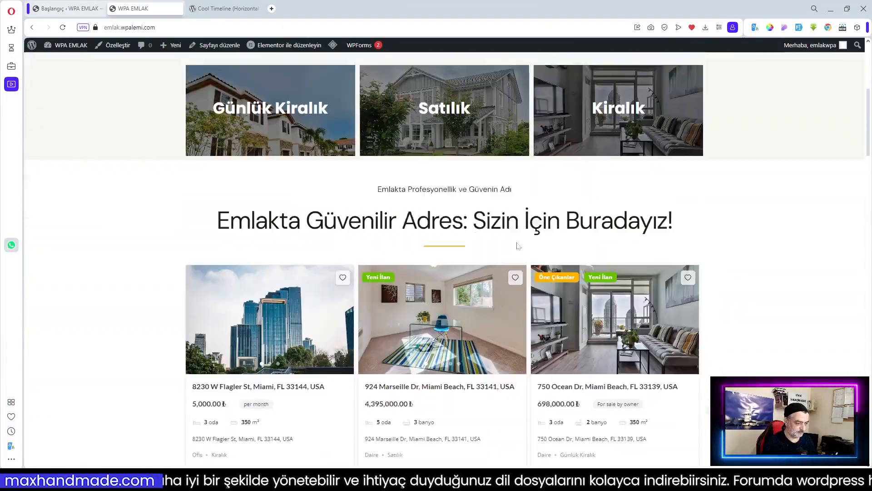
pyautogui.scroll(6, 555, 261)
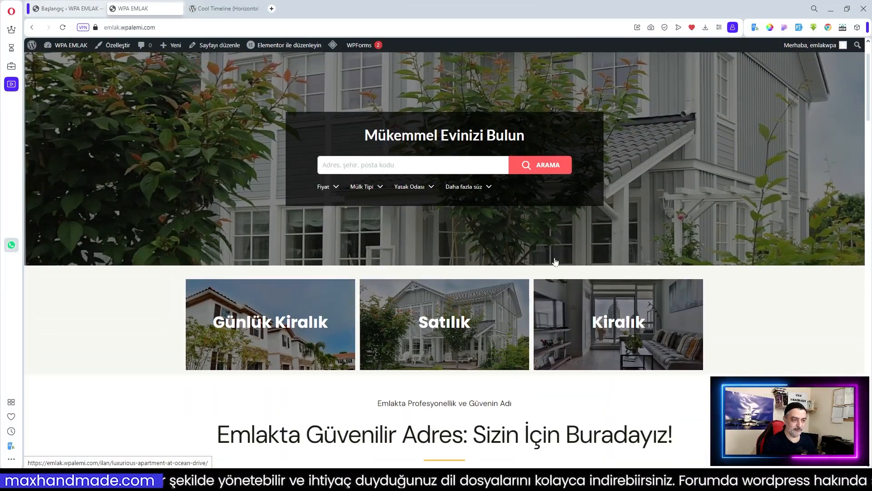
pyautogui.scroll(1, 555, 262)
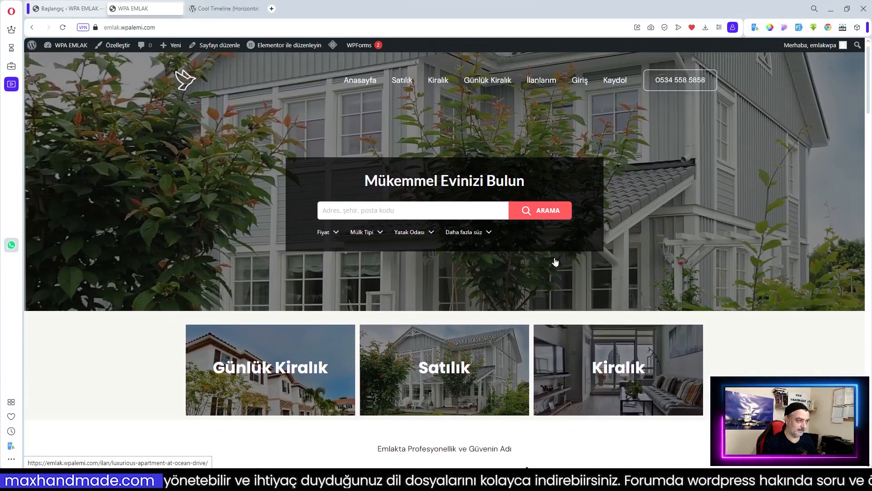
pyautogui.scroll(-3, 555, 262)
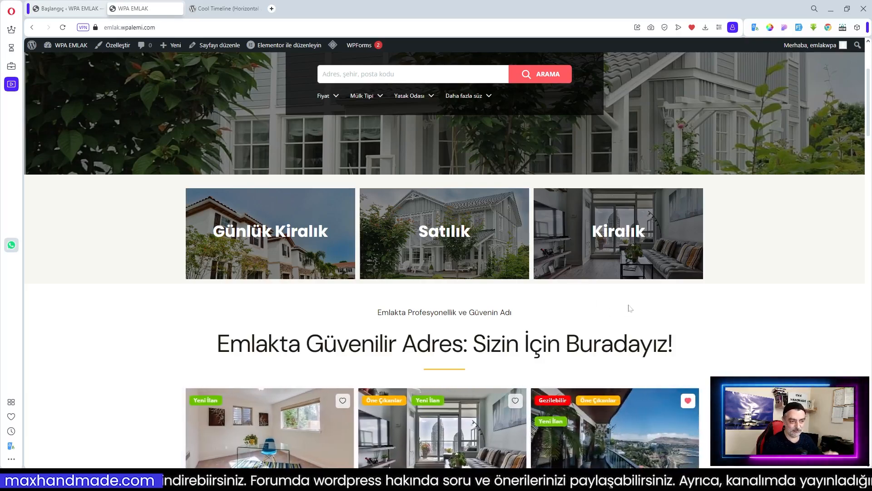
pyautogui.scroll(-10, 630, 308)
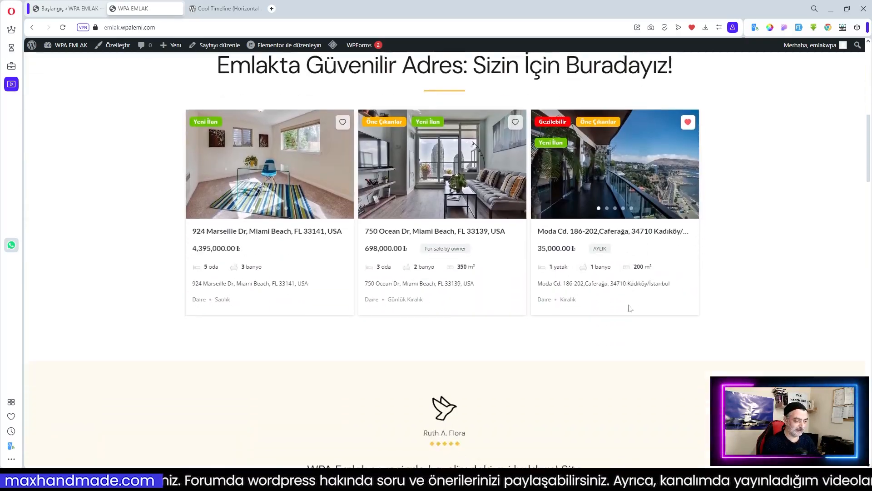
pyautogui.scroll(-10, 629, 308)
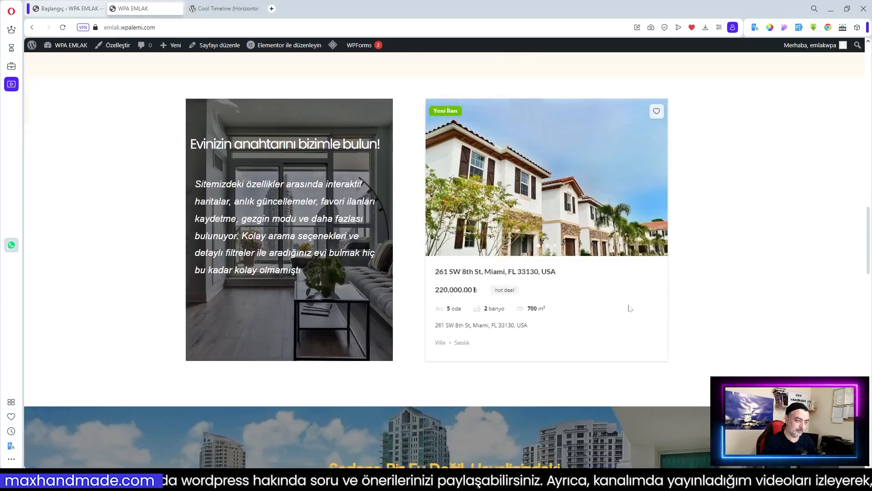
pyautogui.scroll(-2, 628, 308)
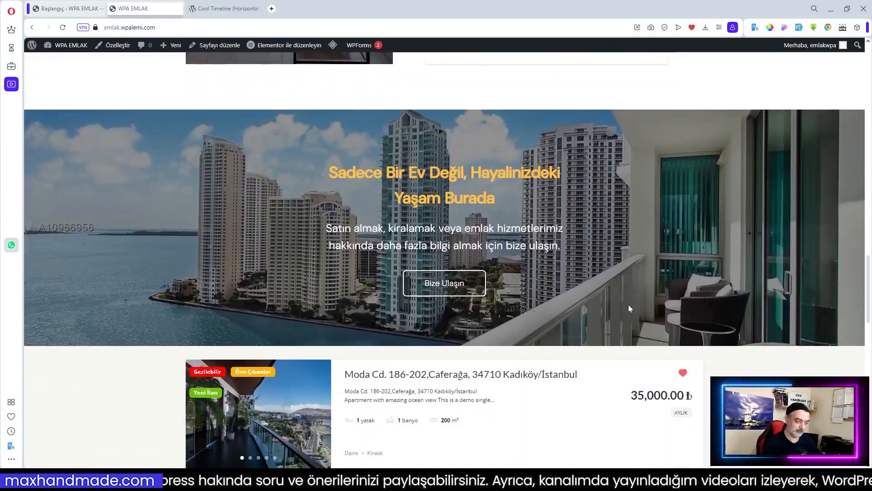
pyautogui.scroll(-10, 628, 308)
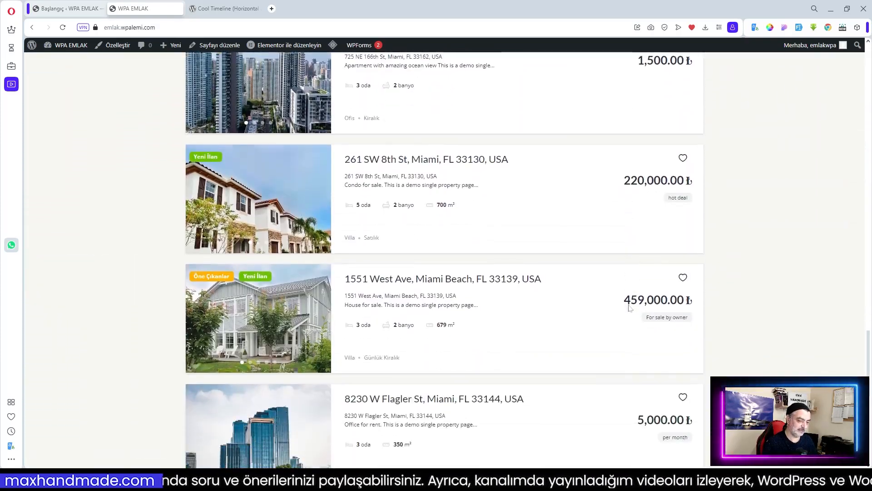
pyautogui.scroll(20, 629, 307)
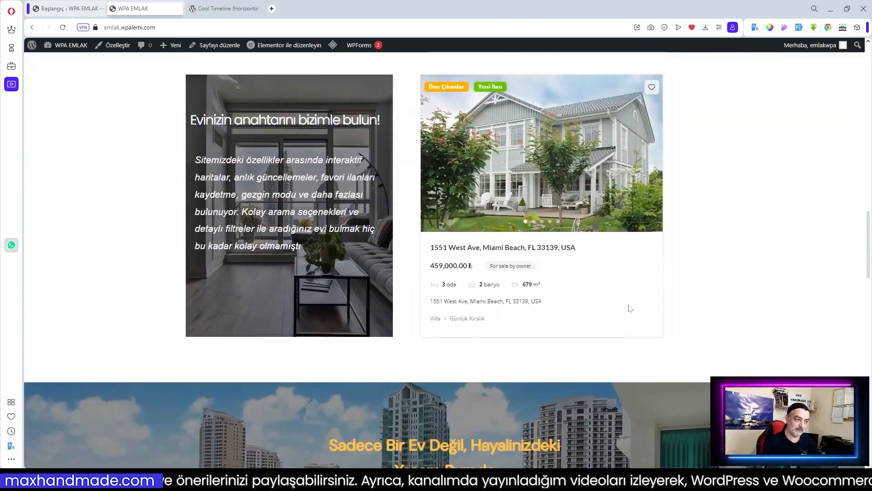
pyautogui.scroll(5, 629, 308)
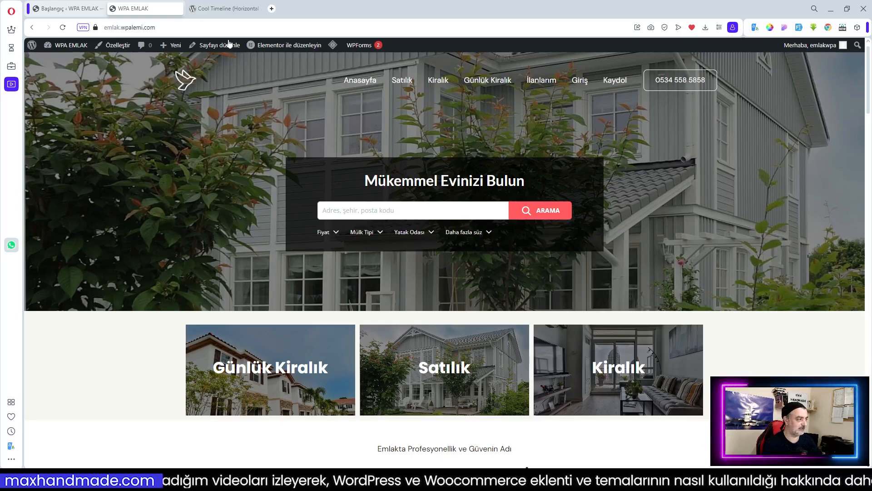
# Find the Cool Timeline (Horizontal & Vertical Timeline) plugin from the WPA EMLAK site's admin, then install and activate it.
pyautogui.click(64, 9)
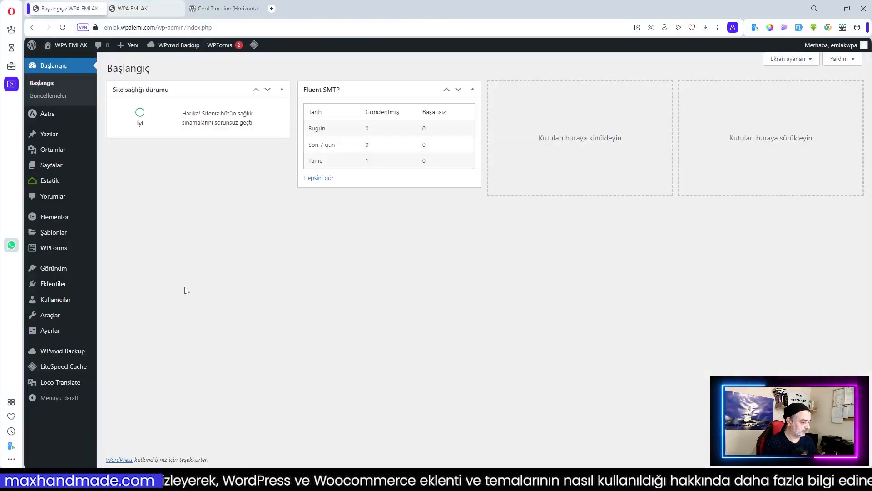
pyautogui.moveTo(39, 285)
pyautogui.click(118, 299)
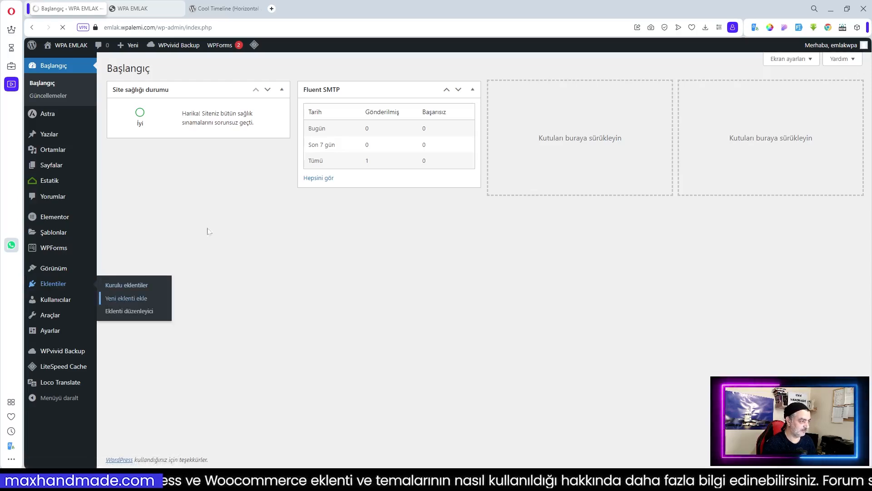
pyautogui.write('Cool Timeline')
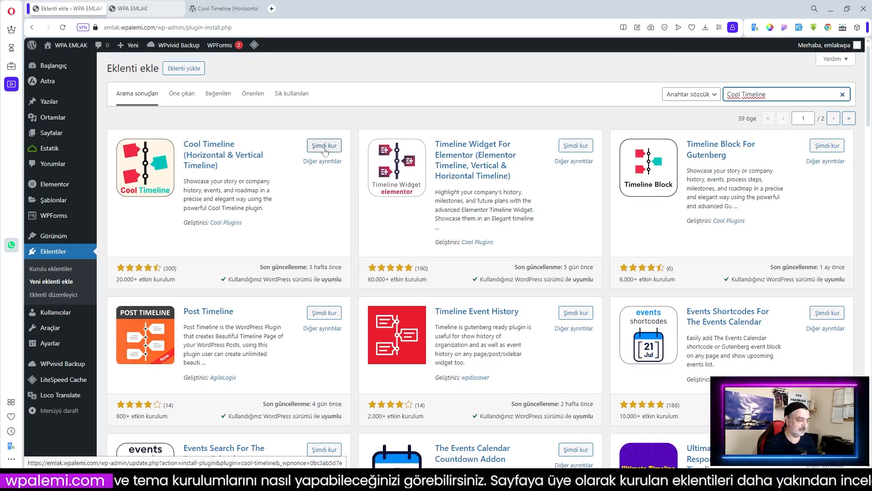
pyautogui.click(324, 145)
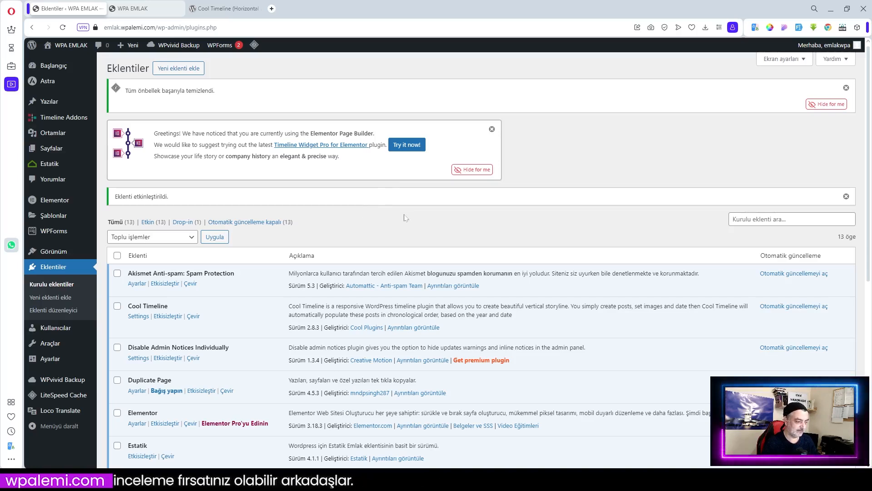
# Open the Timeline Addons dashboard and hide the Timeline Widget Pro for Elementor suggestion notice.
pyautogui.moveTo(58, 120)
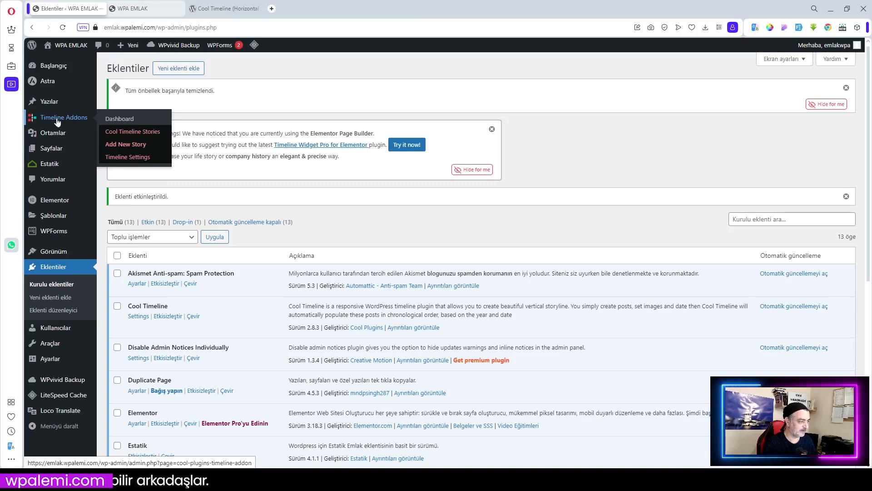
pyautogui.click(58, 119)
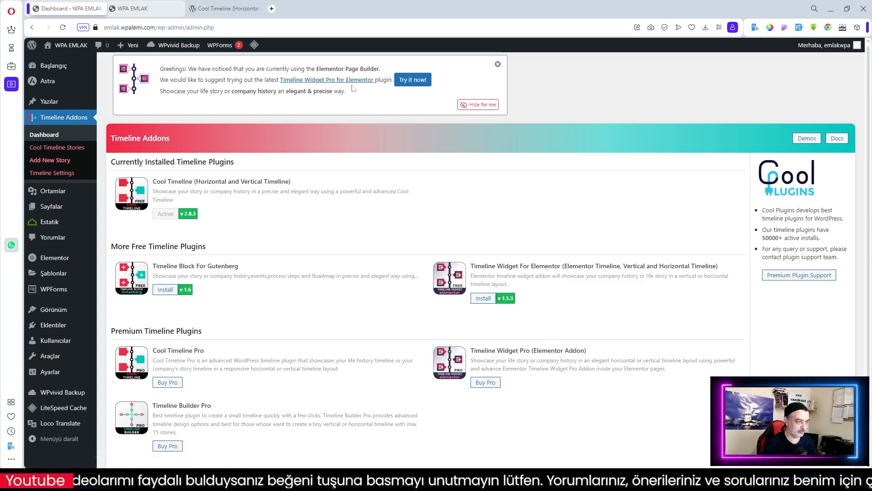
pyautogui.click(482, 105)
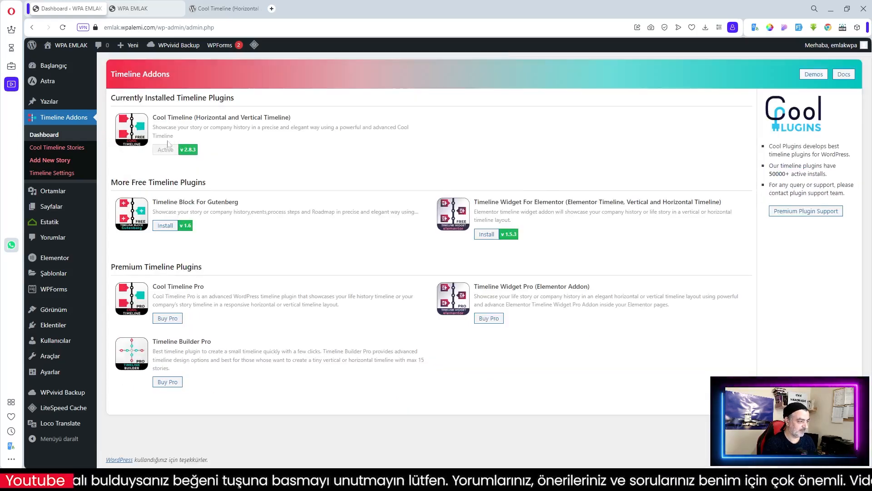
pyautogui.moveTo(111, 98); pyautogui.dragTo(237, 103)
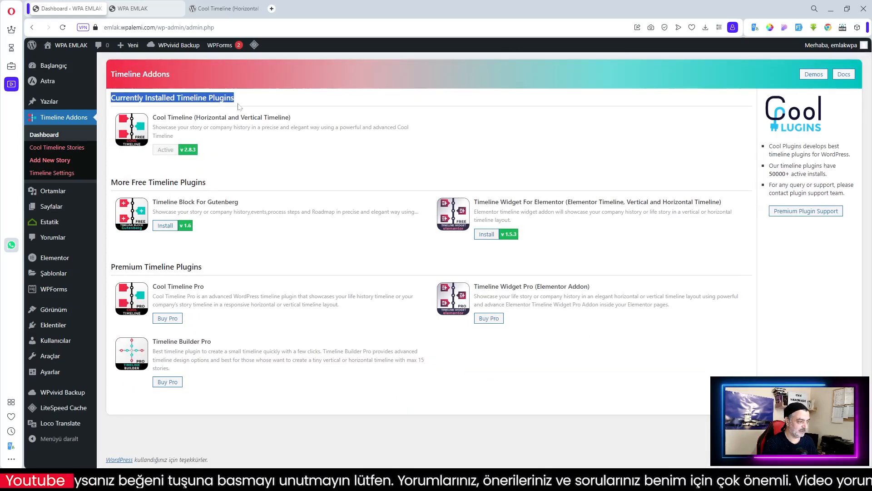
pyautogui.click(209, 162)
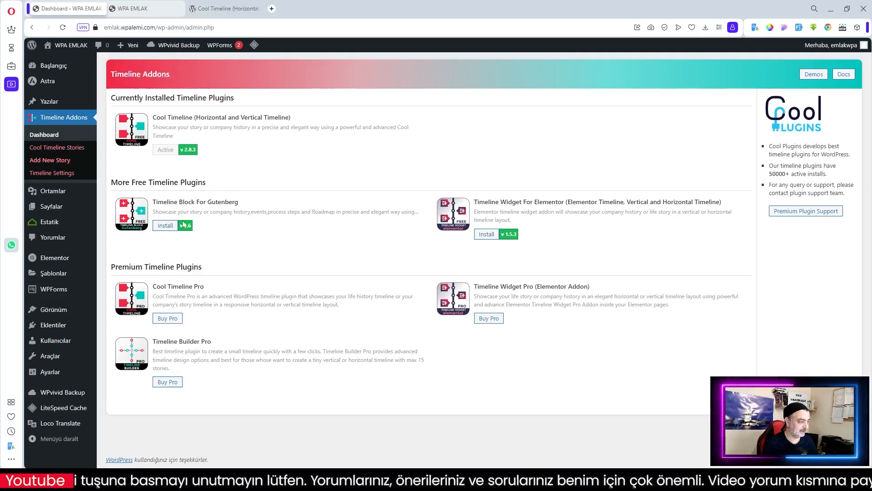
pyautogui.moveTo(207, 202); pyautogui.dragTo(240, 202)
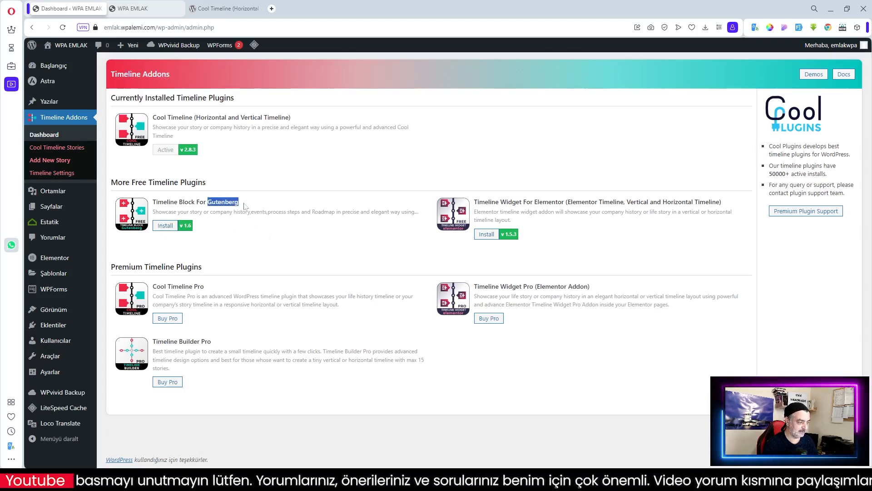
pyautogui.click(275, 178)
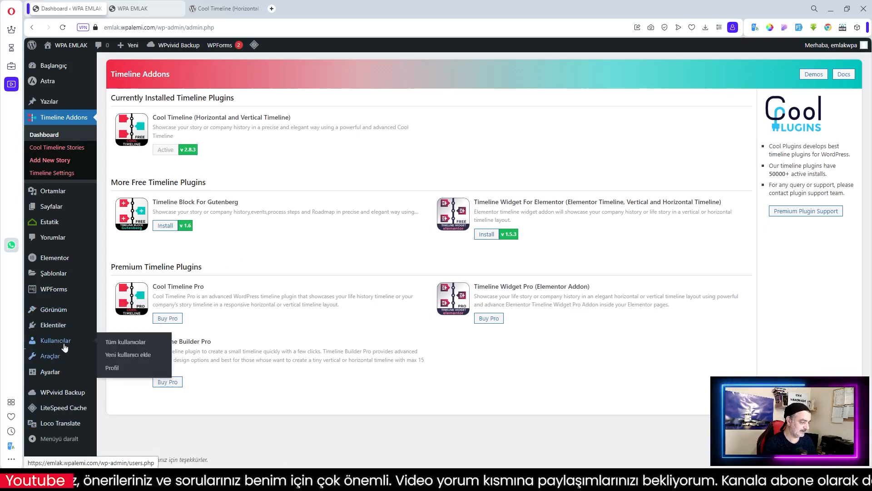
# Create a new page from the site's page list and title it Hikayemiz.
pyautogui.moveTo(51, 99)
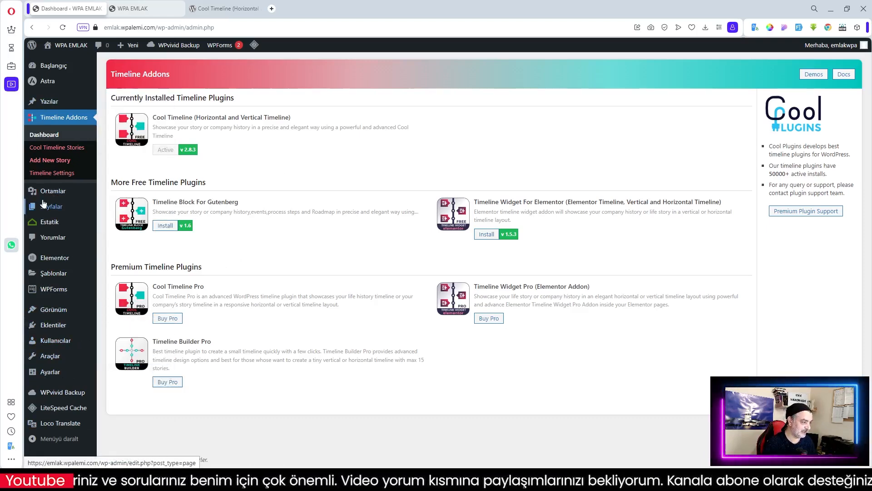
pyautogui.moveTo(52, 206)
pyautogui.click(127, 209)
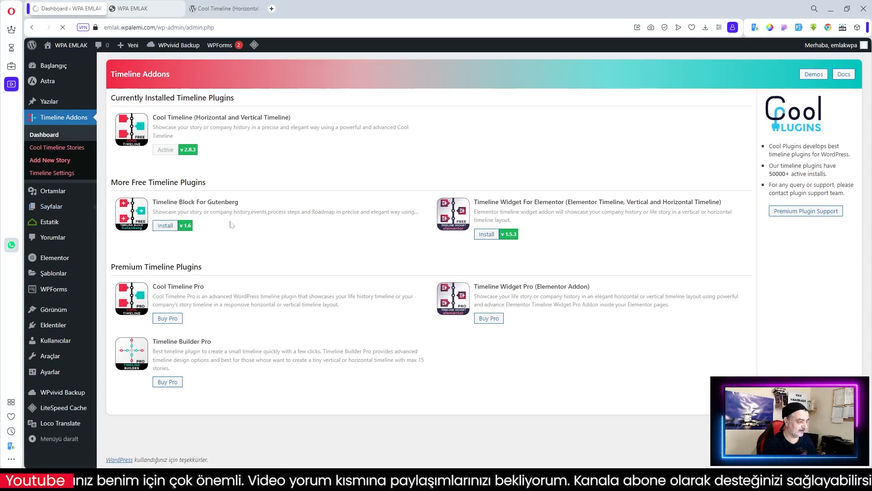
pyautogui.click(170, 68)
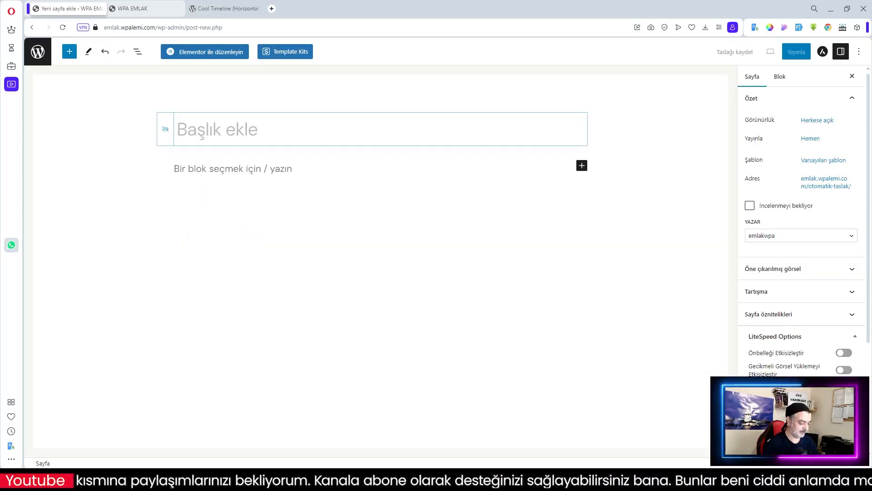
pyautogui.write('Hikayemiz')
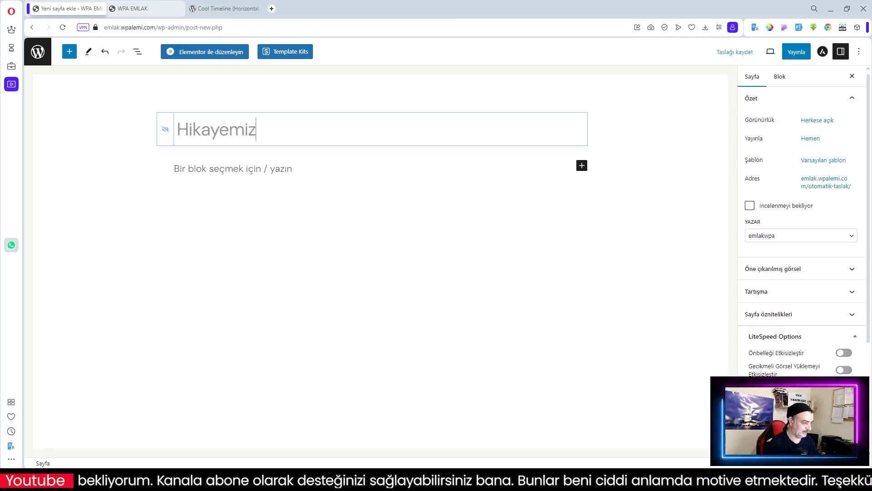
pyautogui.press('Return')
# Search the blocks for "coo" and insert a Cool Timeline Block under the page title.
pyautogui.click(582, 168)
pyautogui.write('col')
pyautogui.press('BackSpace')
pyautogui.write('o')
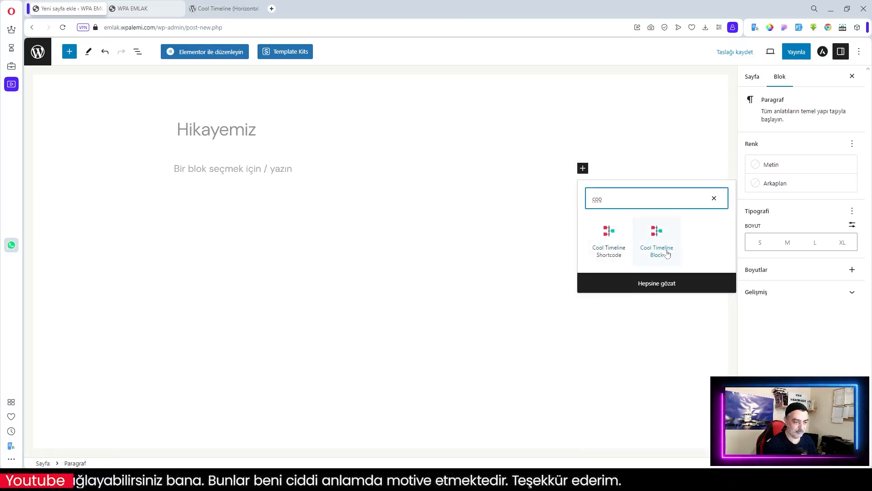
pyautogui.click(658, 236)
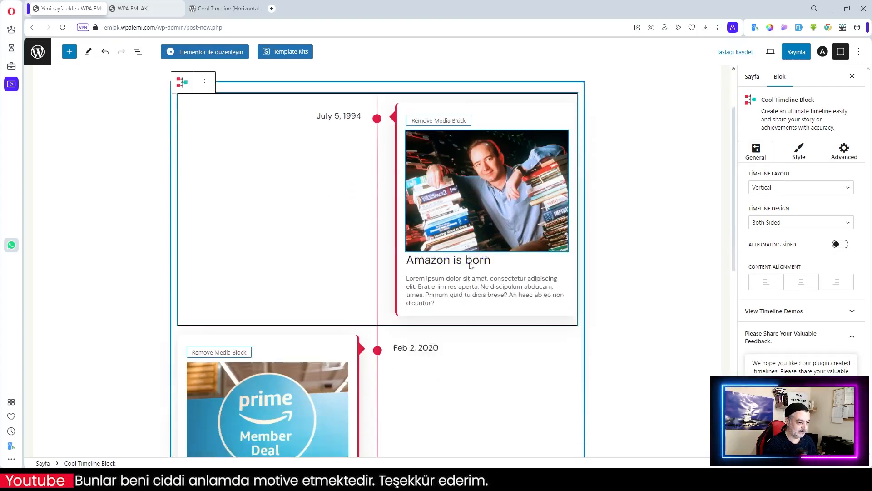
# Examine the timeline block's sample stories, including the image, text and date label of the Amazon is born story.
pyautogui.scroll(-3, 492, 278)
pyautogui.scroll(3, 389, 294)
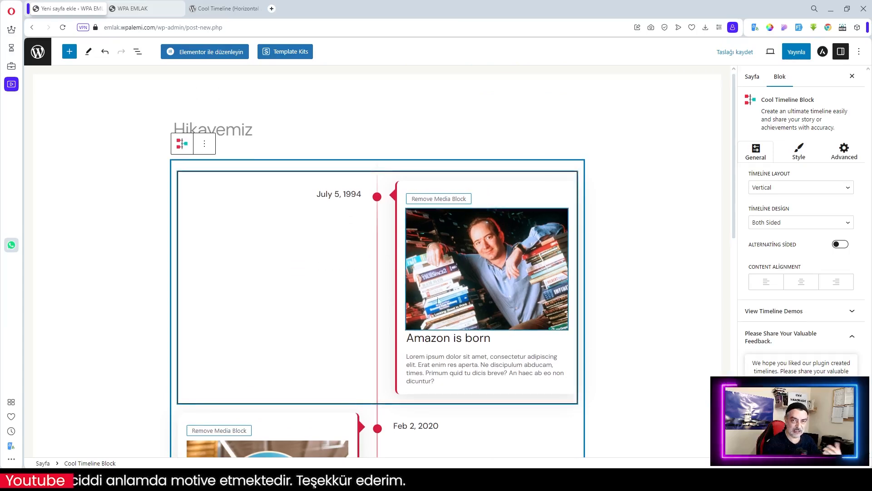
pyautogui.scroll(-3, 390, 295)
pyautogui.click(484, 158)
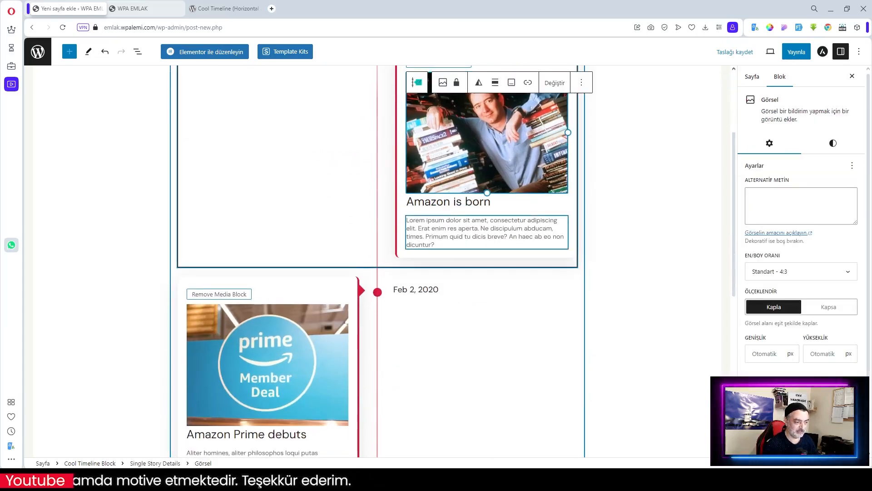
pyautogui.scroll(2, 448, 231)
pyautogui.click(448, 318)
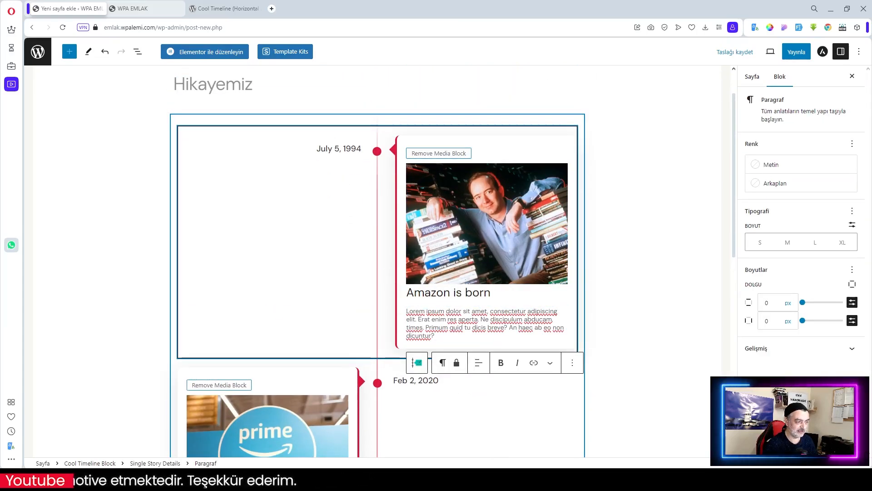
pyautogui.click(352, 148)
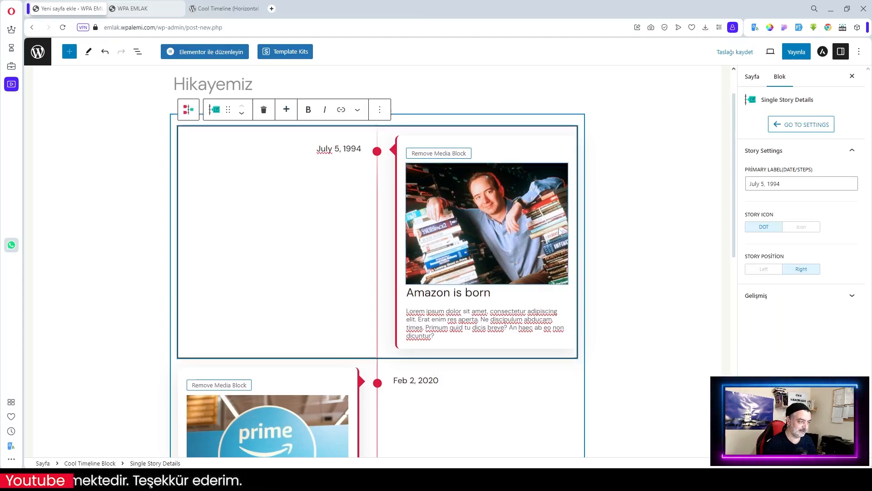
pyautogui.click(476, 110)
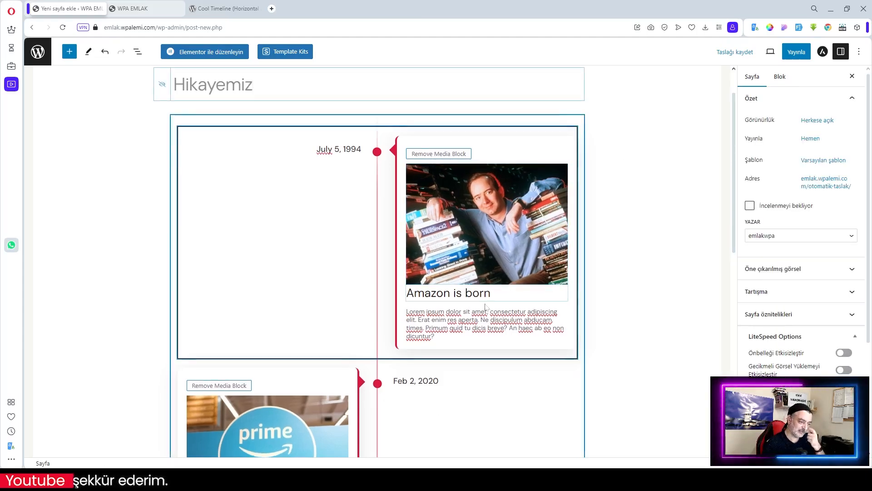
pyautogui.scroll(-4, 479, 305)
pyautogui.scroll(-3, 480, 308)
pyautogui.scroll(-3, 482, 309)
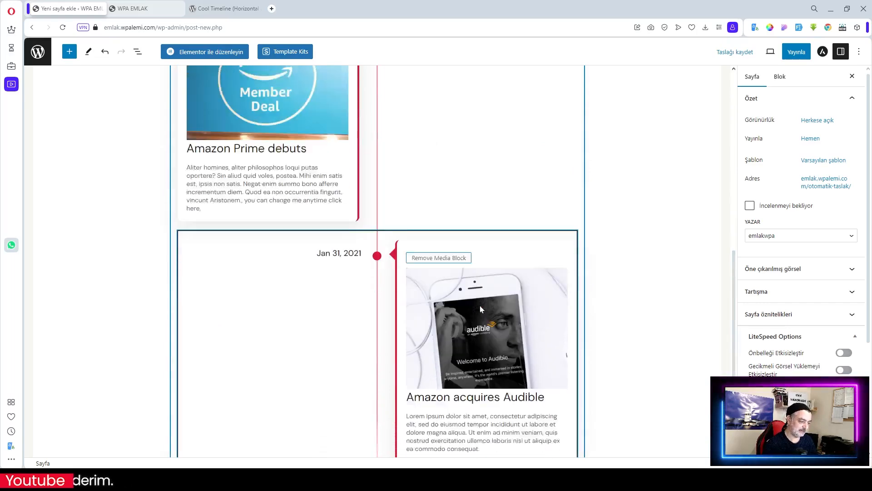
pyautogui.scroll(2, 470, 297)
pyautogui.scroll(8, 469, 296)
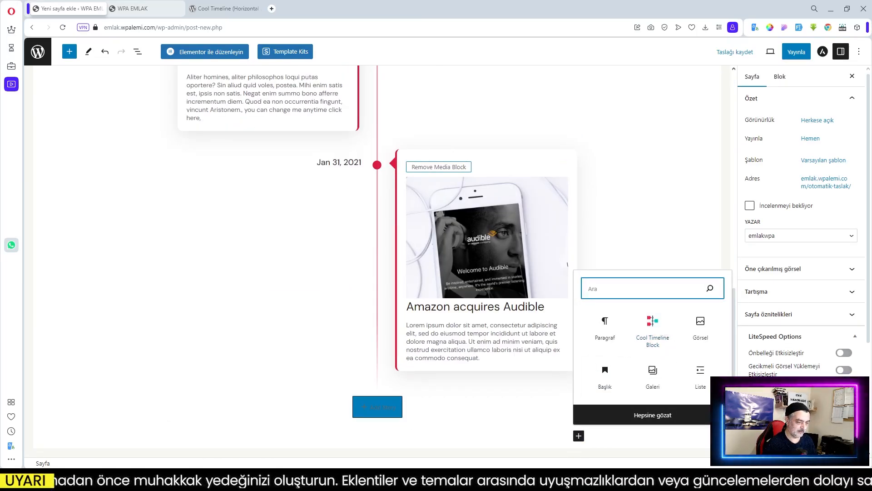
# Search the blocks for "coo" and add a Cool Timeline Shortcode block below the timeline.
pyautogui.write('coo')
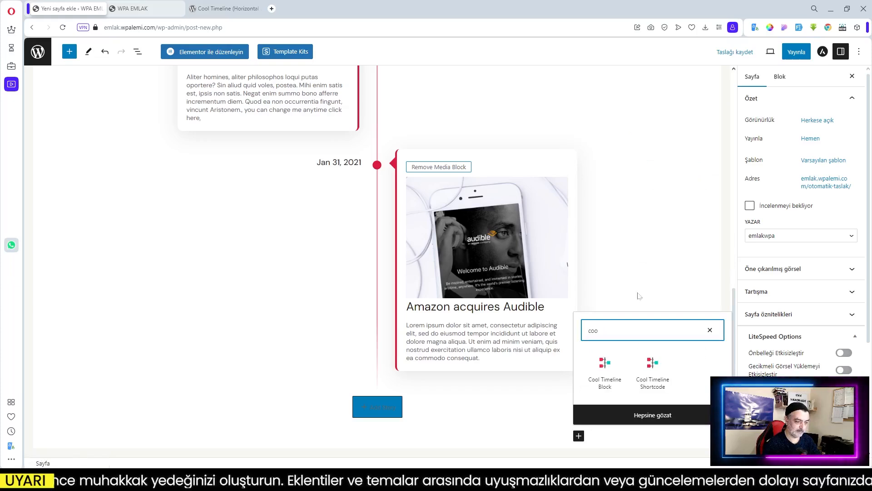
pyautogui.click(647, 374)
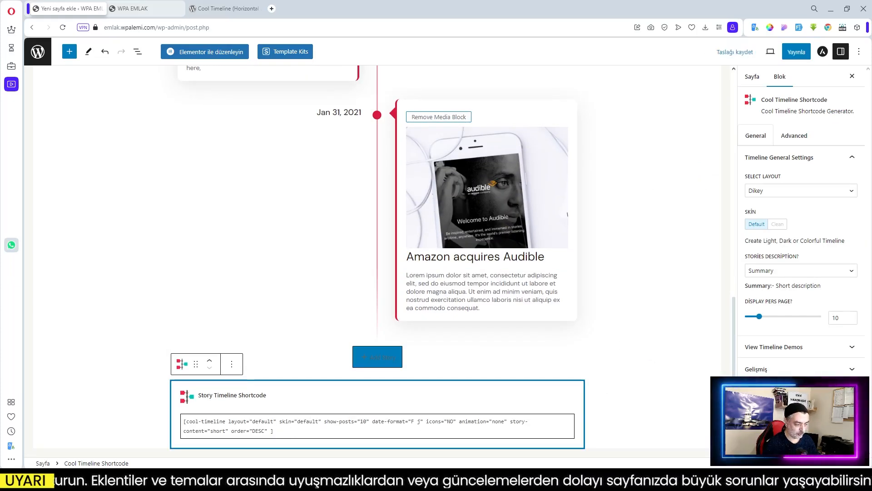
pyautogui.moveTo(184, 421); pyautogui.dragTo(298, 434)
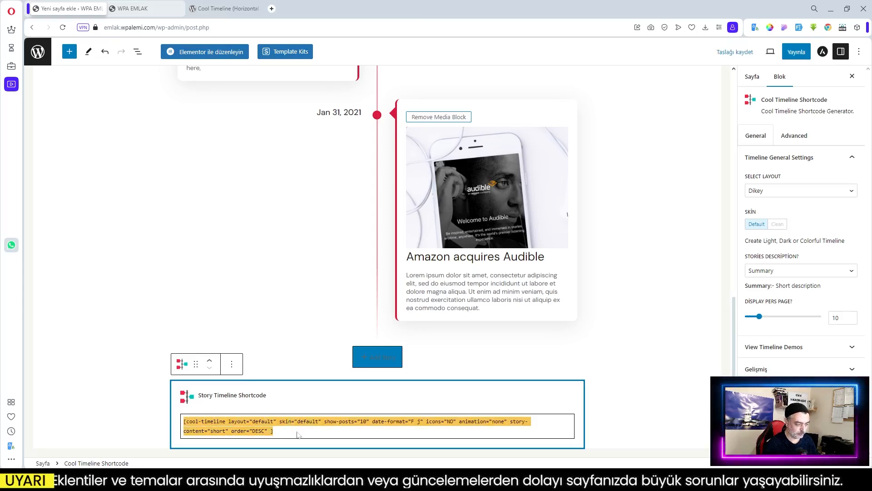
# Publish the Hikayemiz page and view it on the site, checking the shortcode's output at the end of the timeline.
pyautogui.click(794, 53)
pyautogui.click(790, 53)
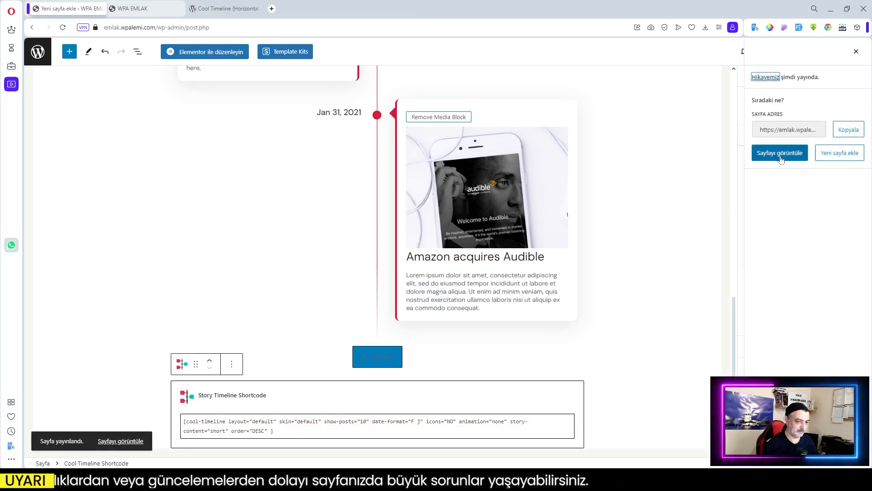
pyautogui.click(779, 153)
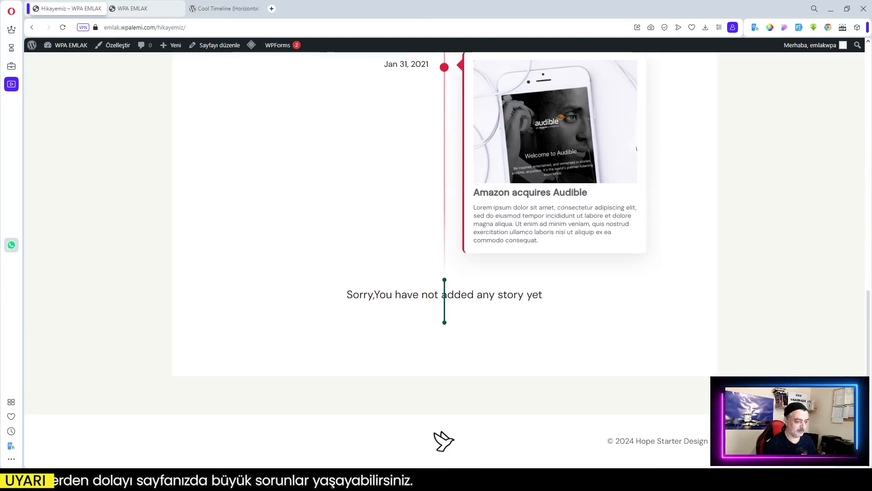
pyautogui.moveTo(347, 294); pyautogui.dragTo(549, 306)
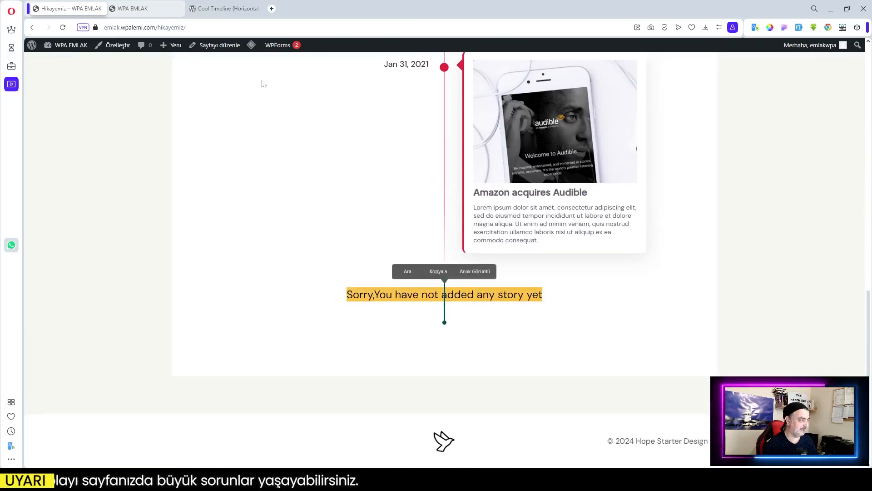
# Return to the site admin and open the Cool Timeline Stories list.
pyautogui.moveTo(33, 46)
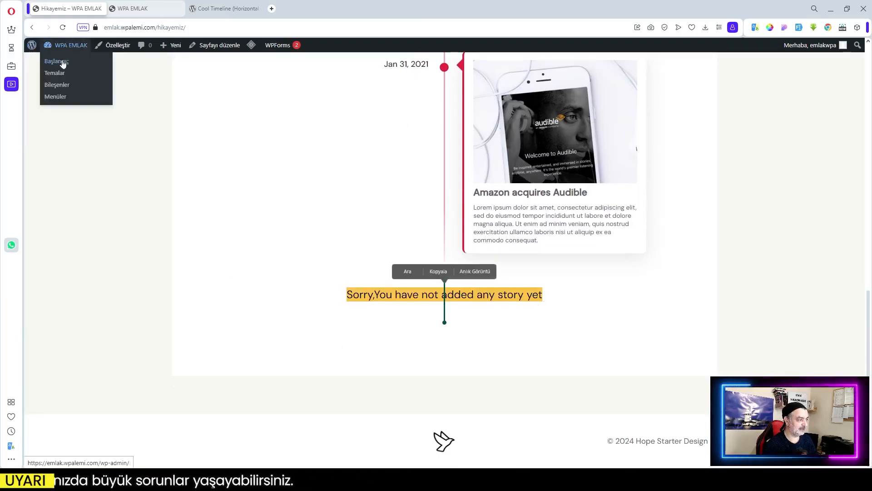
pyautogui.click(57, 62)
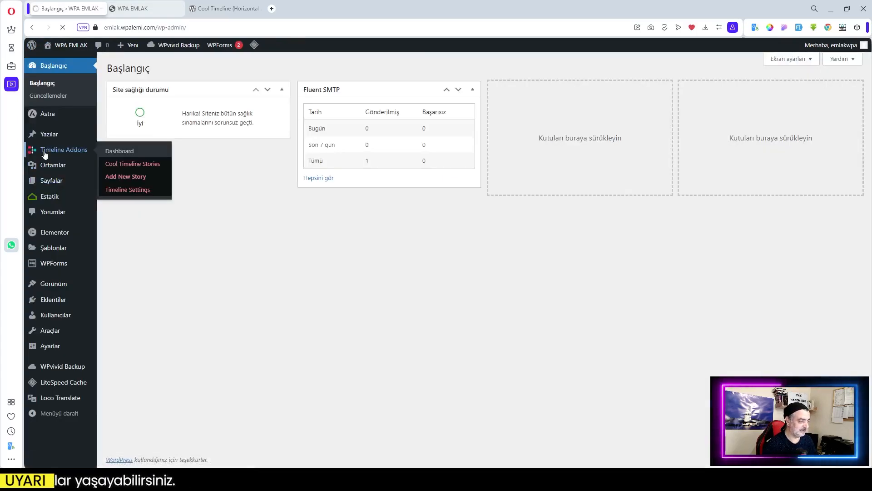
pyautogui.click(45, 152)
pyautogui.click(48, 148)
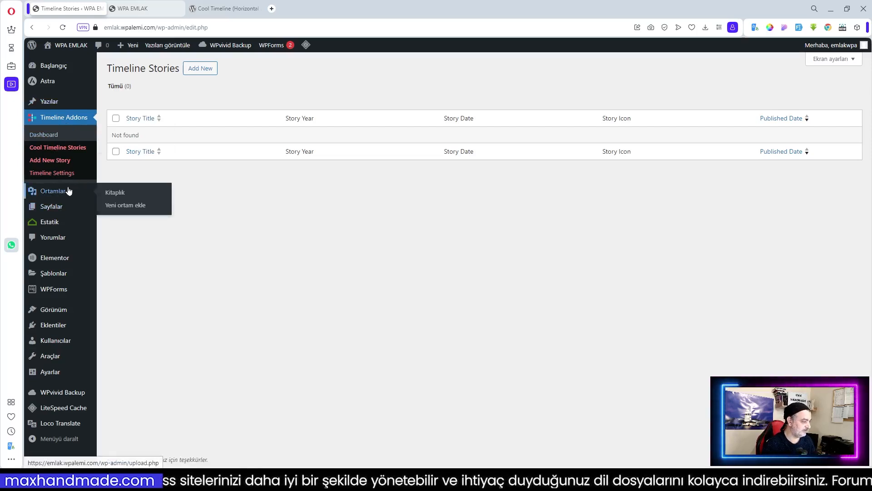
# Find the Hakkımızda page in the page list and open it for editing with Elementor.
pyautogui.moveTo(82, 207)
pyautogui.click(120, 209)
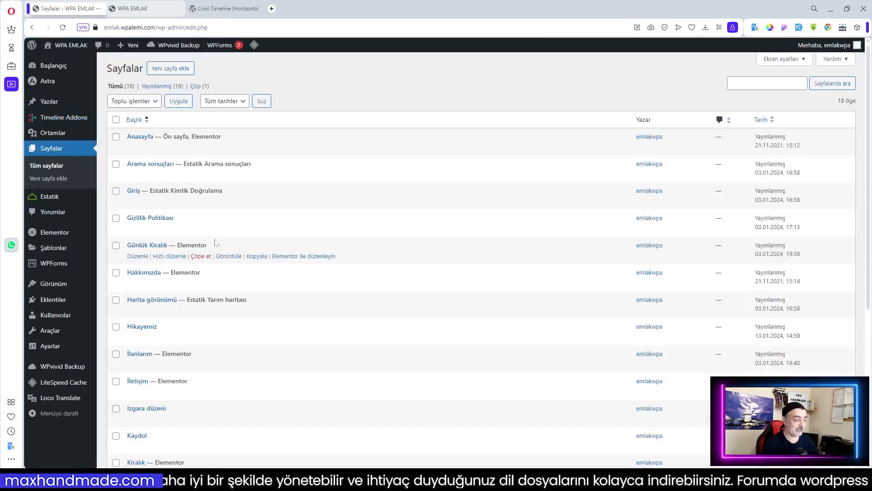
pyautogui.scroll(-2, 275, 244)
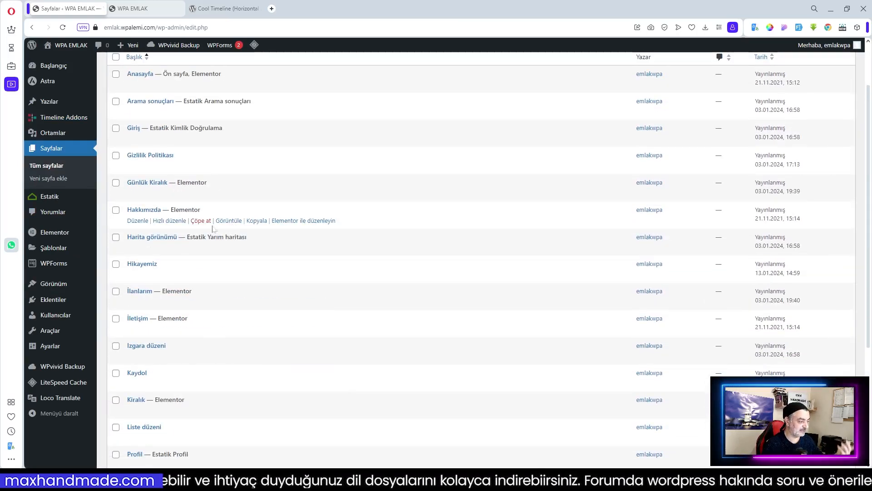
pyautogui.click(138, 221)
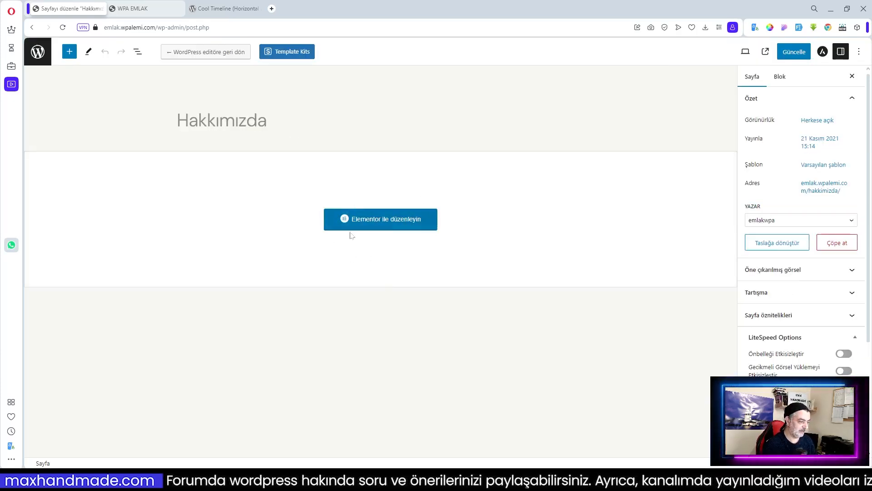
pyautogui.click(381, 222)
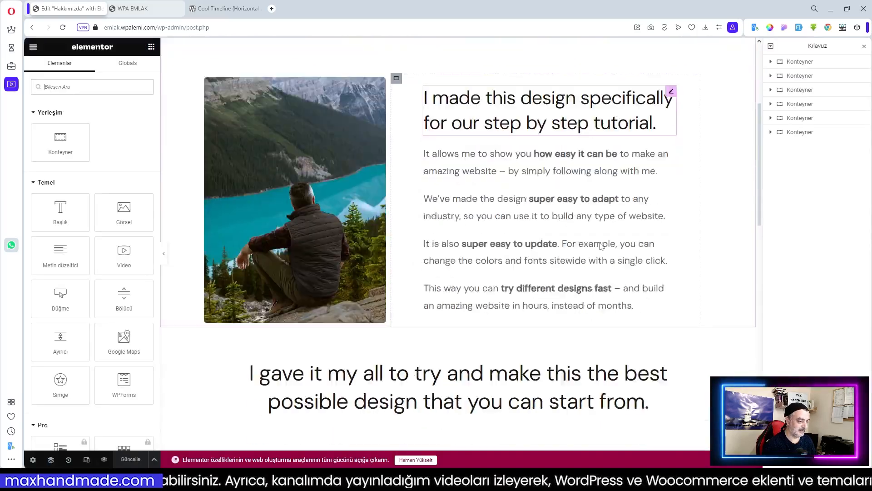
# Look over the about us page and delete the container headed "I love nature, and so Hope is a design inspired by nature.".
pyautogui.scroll(-10, 554, 234)
pyautogui.scroll(12, 554, 234)
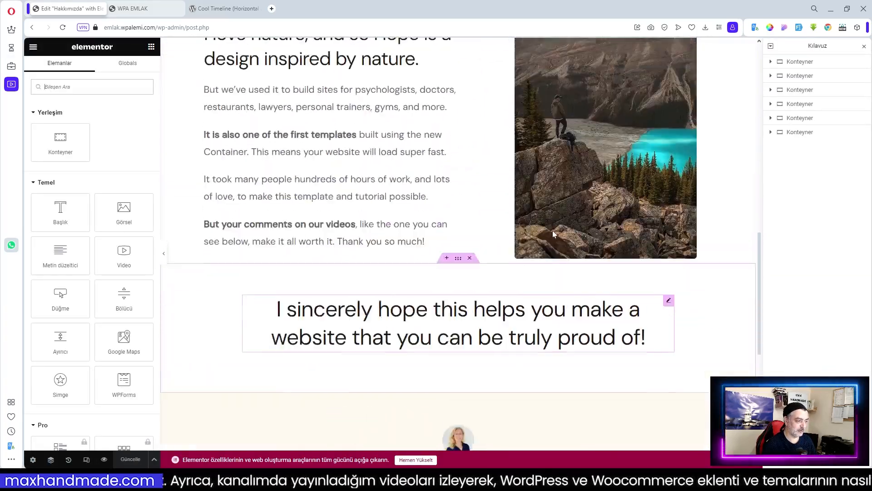
pyautogui.scroll(2, 532, 230)
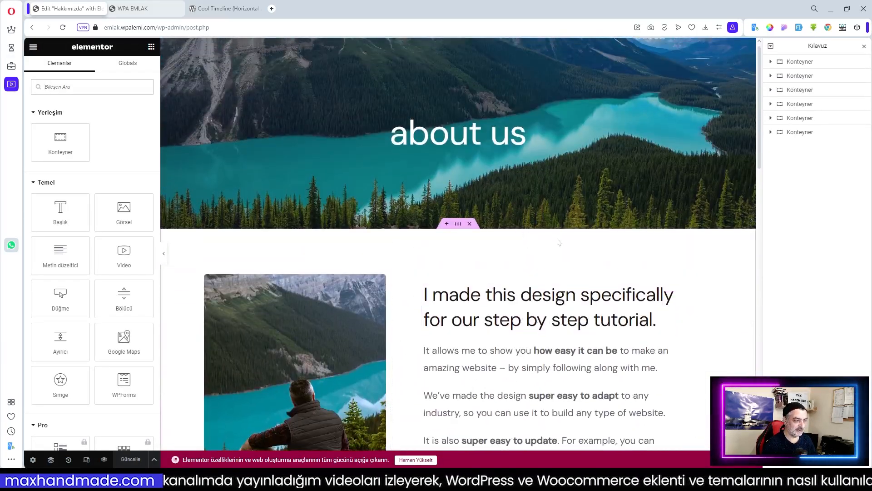
pyautogui.scroll(-6, 498, 247)
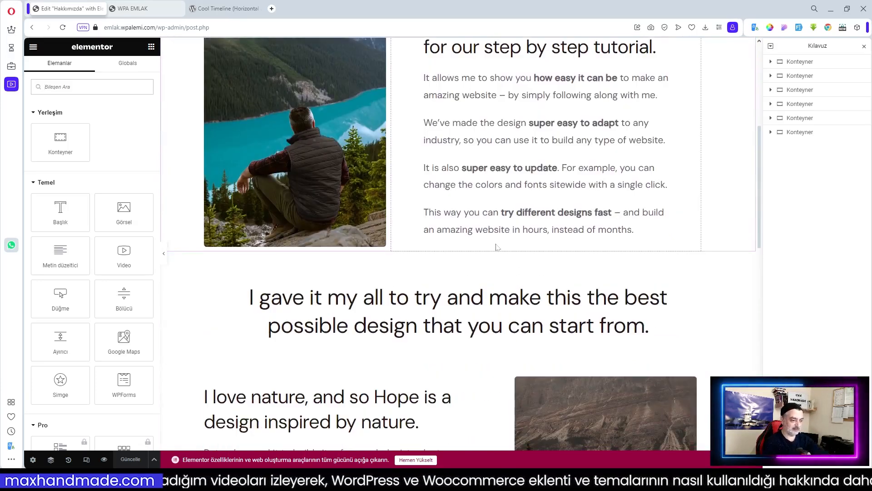
pyautogui.scroll(-3, 496, 247)
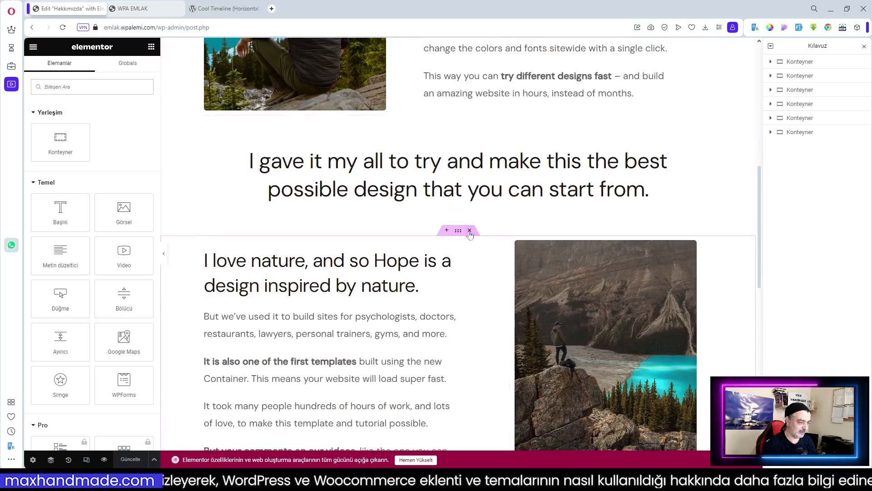
pyautogui.click(469, 230)
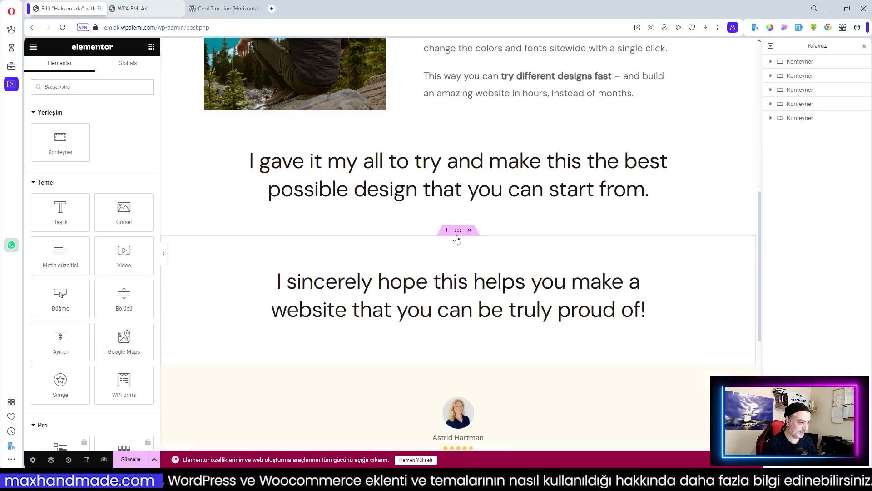
# Insert an empty slot above the "I sincerely hope this helps you" container and view the about us page on the site.
pyautogui.click(446, 231)
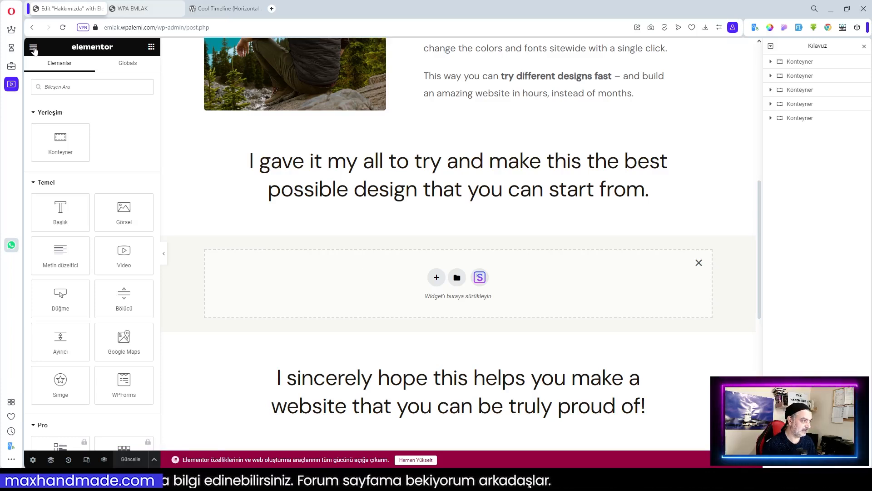
pyautogui.click(34, 49)
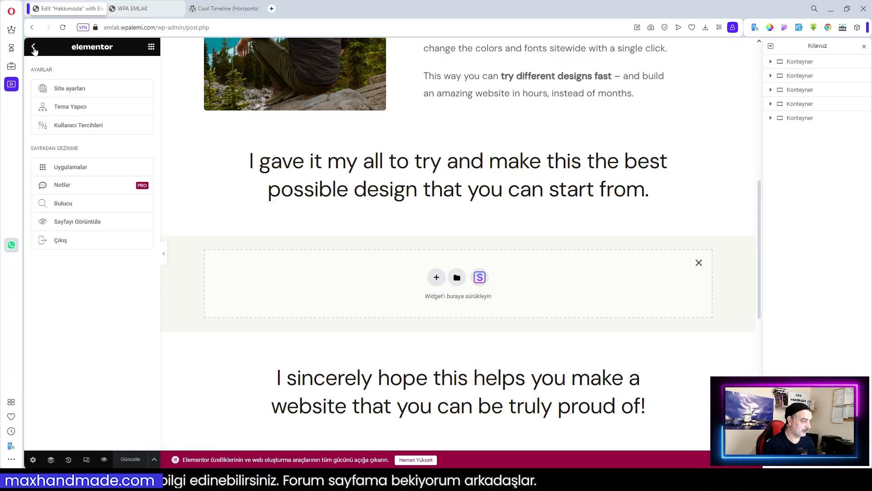
pyautogui.click(66, 223)
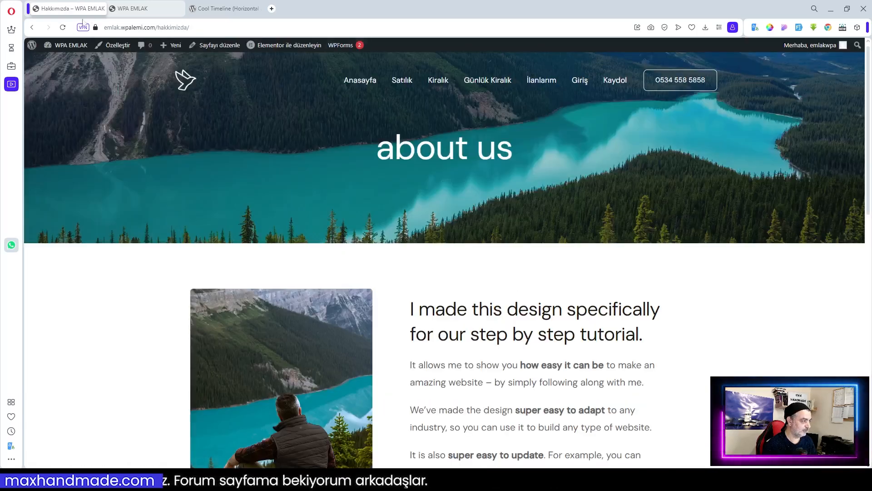
# Open the site admin in a separate tab placed first and go to the Timeline Addons dashboard.
pyautogui.moveTo(57, 48)
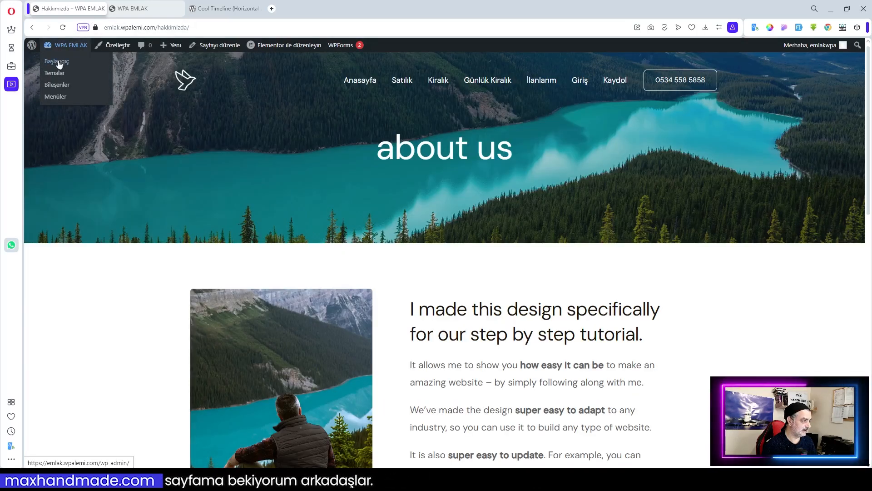
pyautogui.middleClick(58, 65)
pyautogui.moveTo(135, 8); pyautogui.dragTo(68, 8)
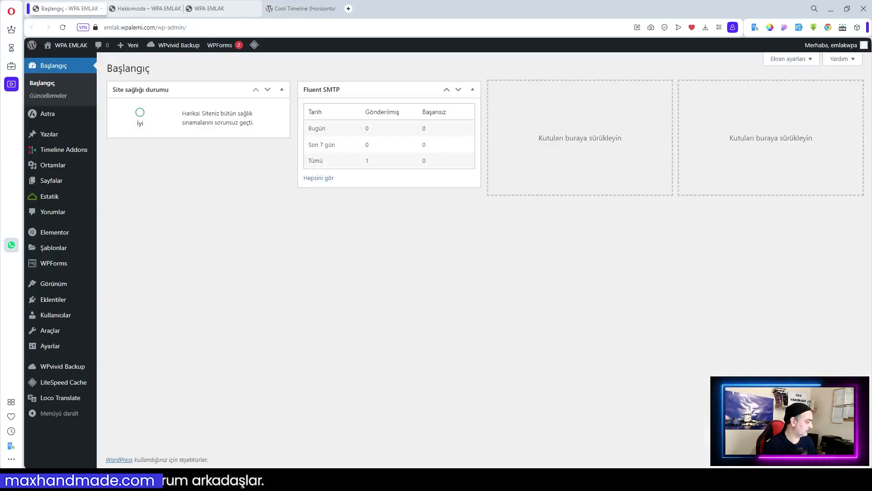
pyautogui.moveTo(58, 152)
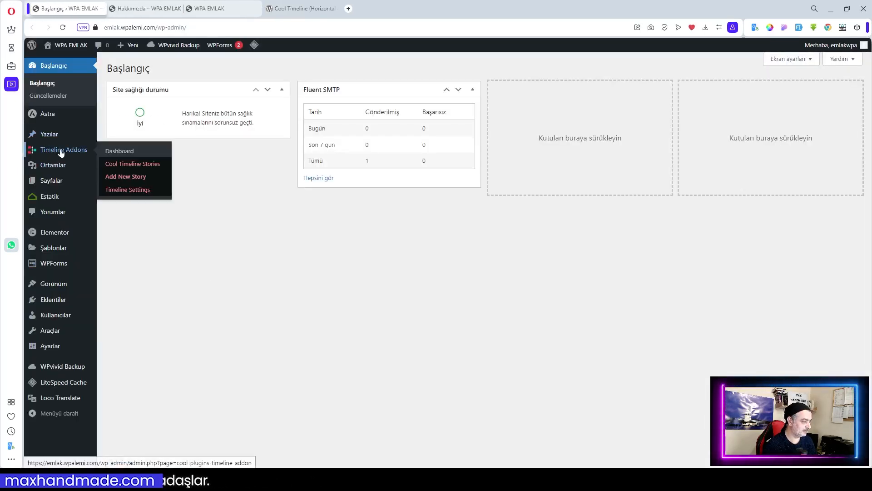
pyautogui.click(123, 156)
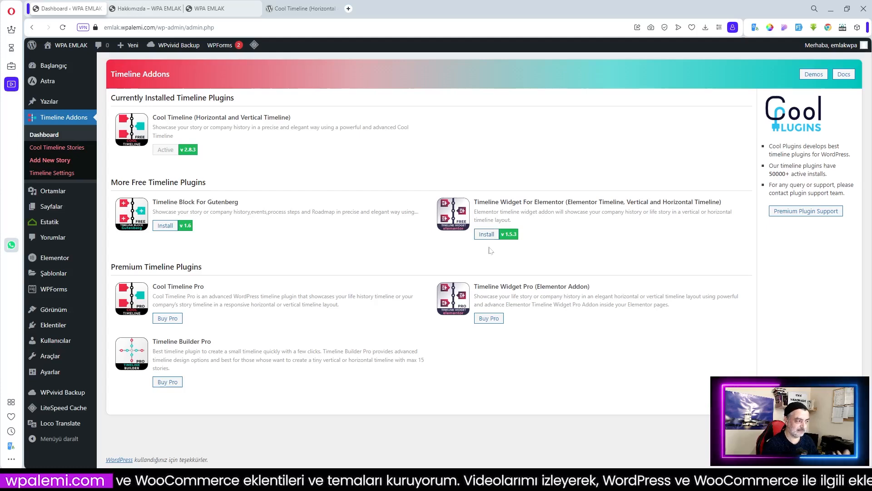
# Check the Cool Timeline Stories list and look through the new story form's date, icon, media and premium settings.
pyautogui.click(53, 149)
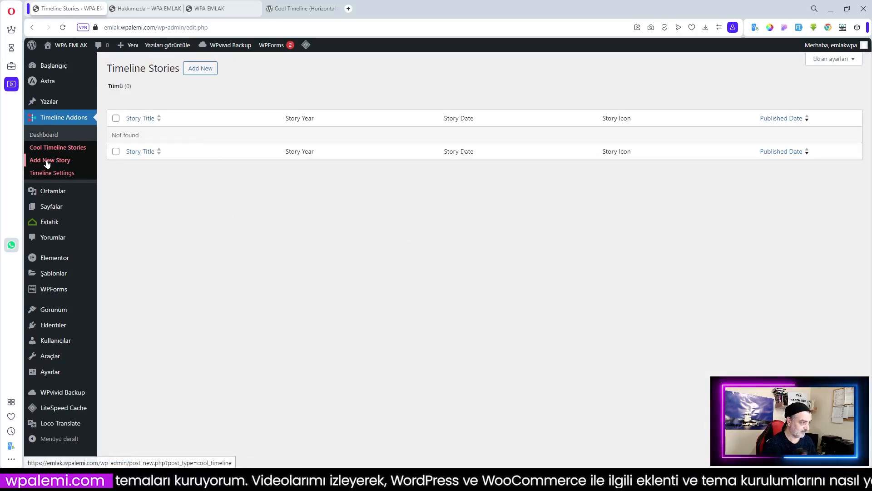
pyautogui.click(62, 162)
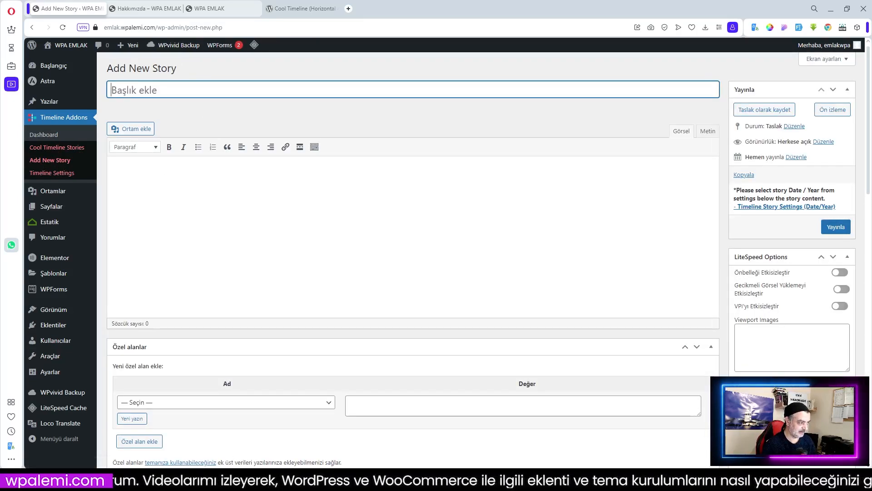
pyautogui.scroll(-8, 229, 223)
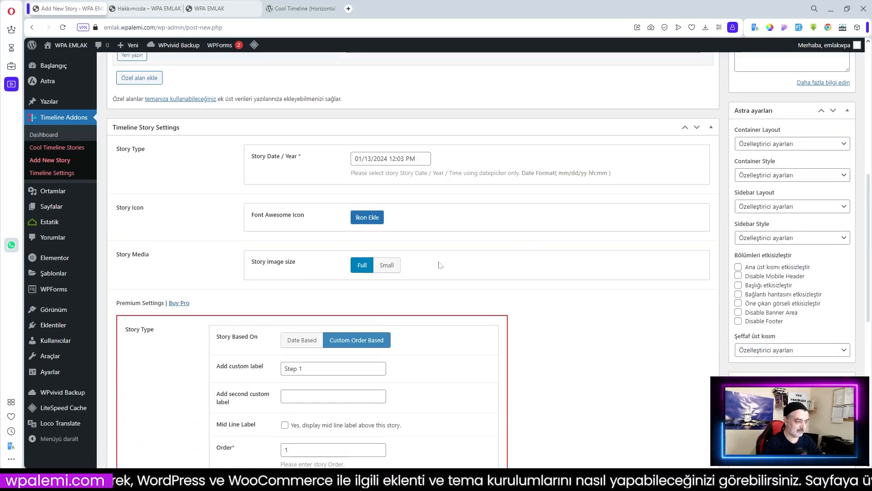
pyautogui.scroll(-4, 439, 265)
pyautogui.scroll(4, 477, 273)
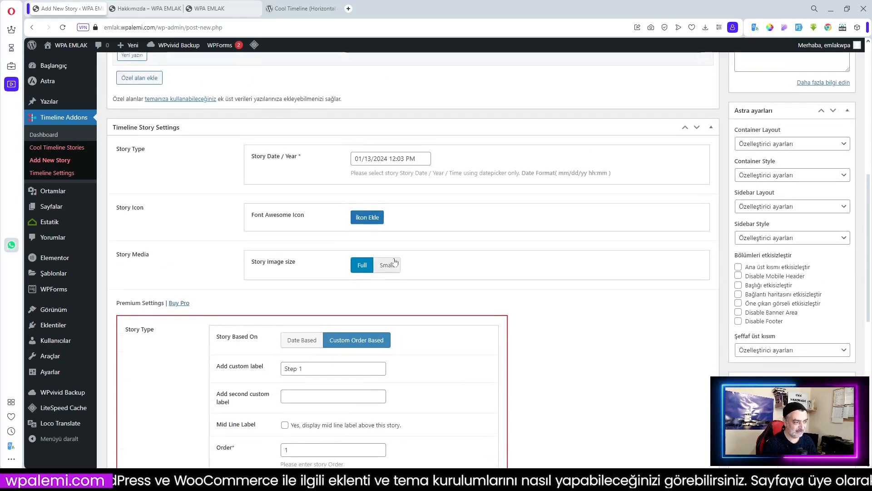
pyautogui.scroll(-4, 499, 263)
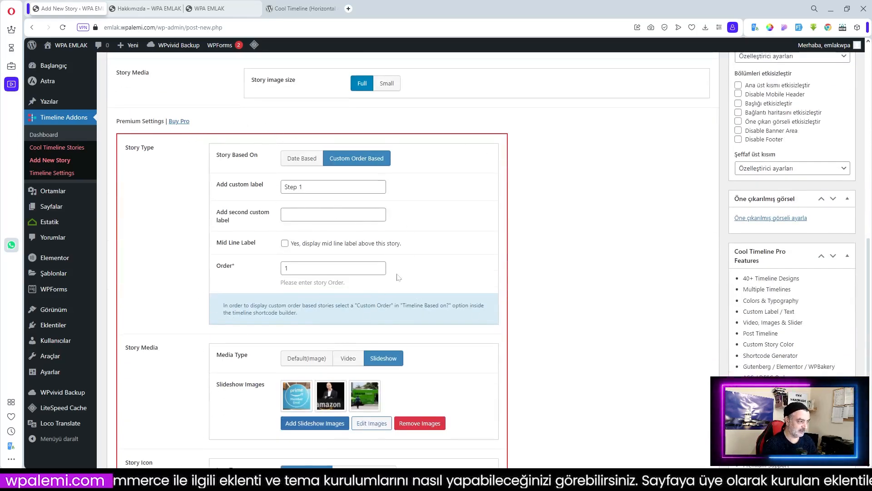
pyautogui.scroll(-4, 398, 278)
pyautogui.scroll(6, 355, 275)
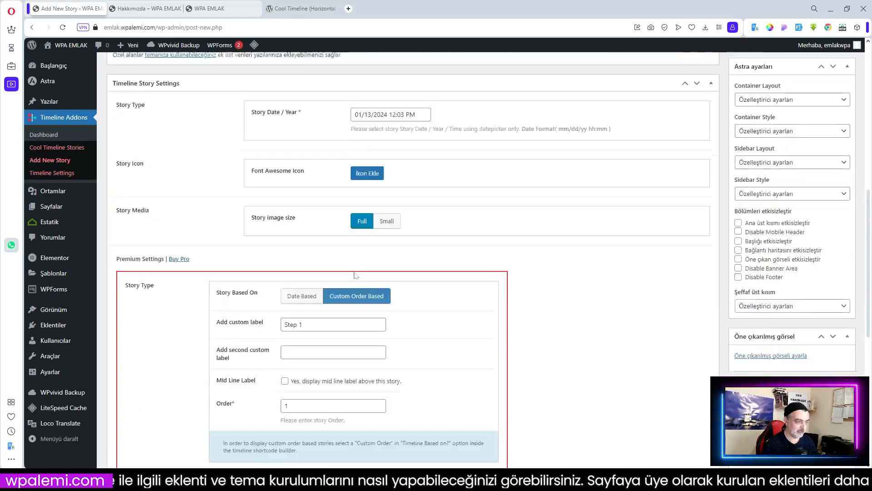
pyautogui.scroll(5, 355, 274)
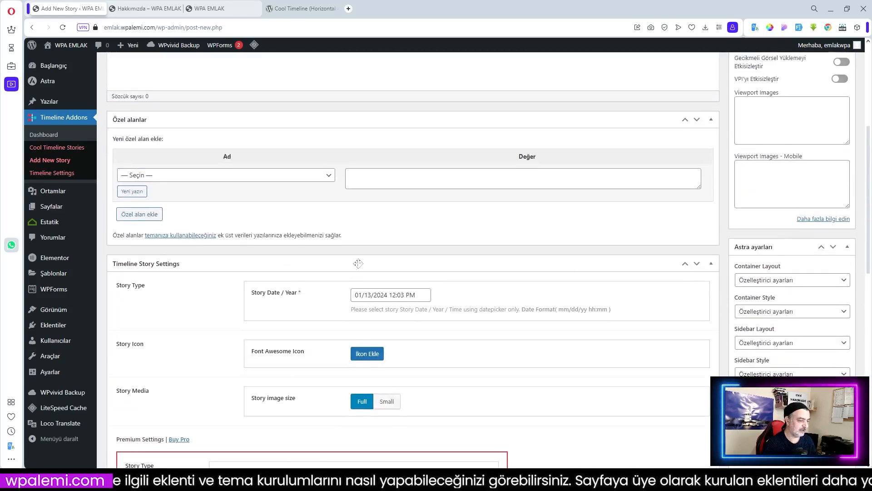
# Set Display read more to No in the general Timeline Settings and save the settings.
pyautogui.click(52, 180)
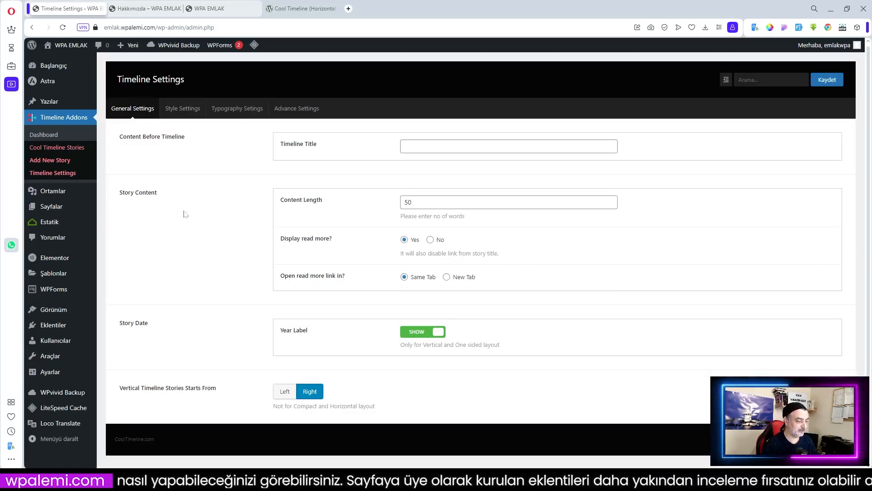
pyautogui.scroll(-1, 186, 214)
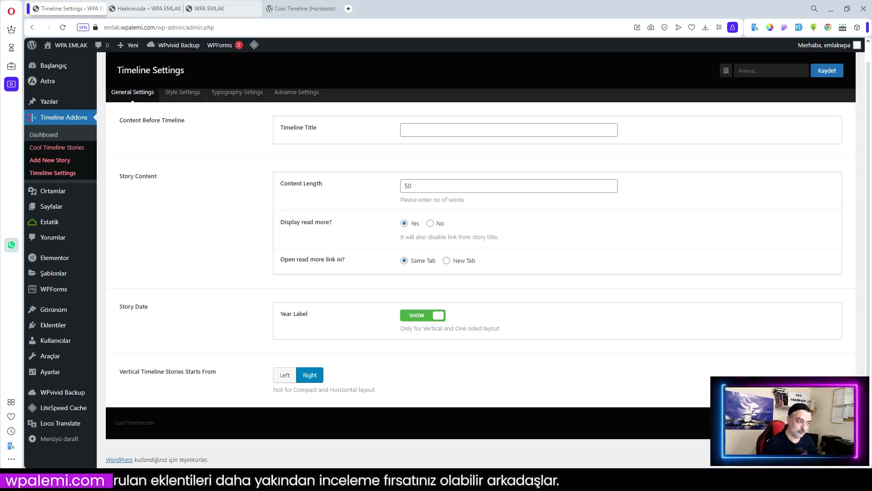
pyautogui.doubleClick(408, 186)
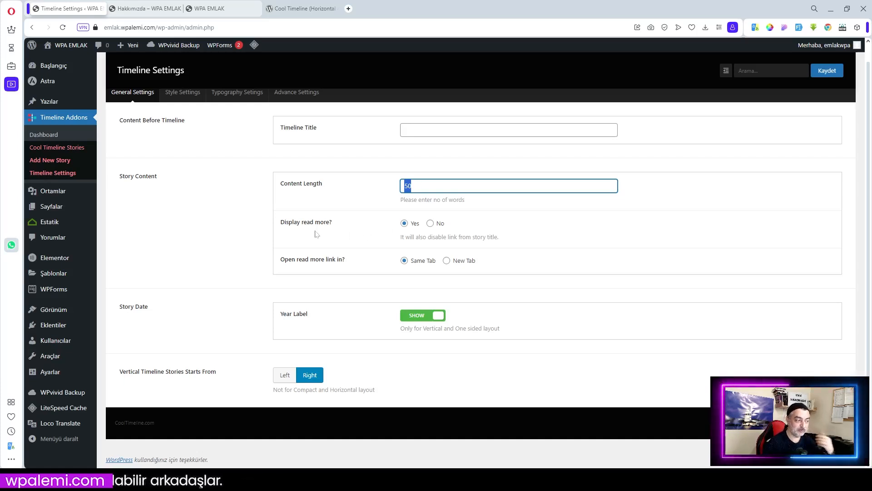
pyautogui.click(431, 224)
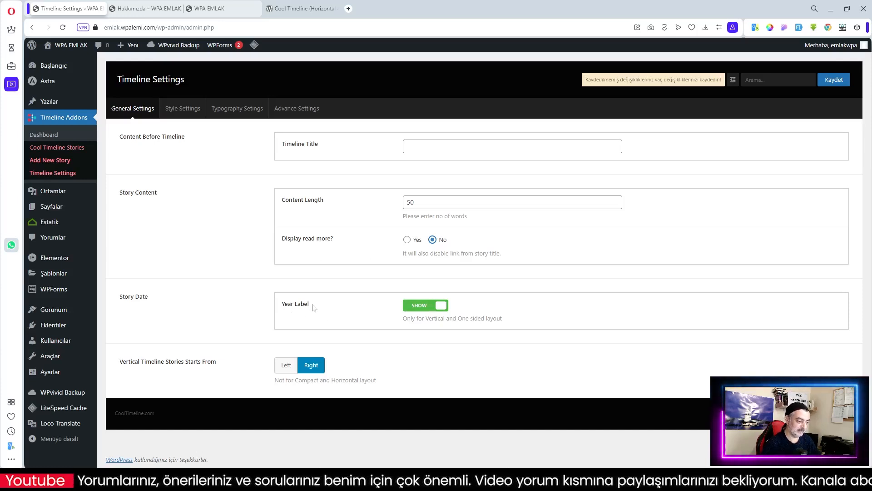
pyautogui.moveTo(119, 362); pyautogui.dragTo(244, 366)
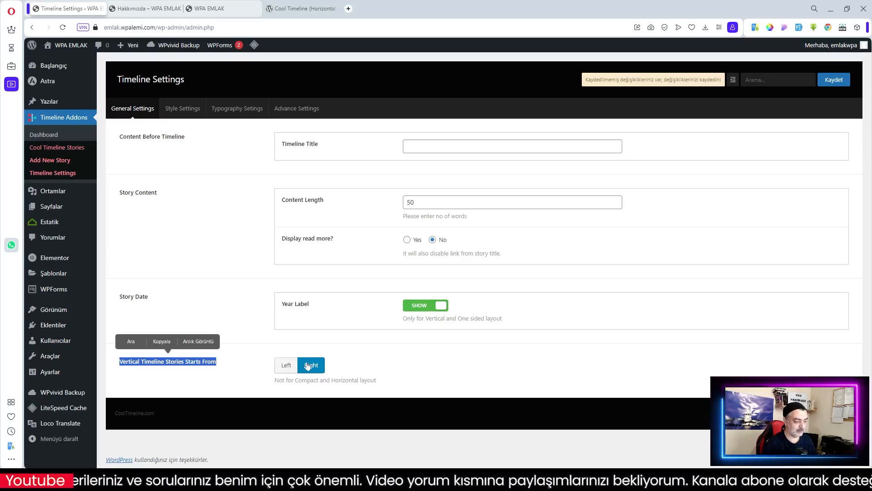
pyautogui.click(358, 367)
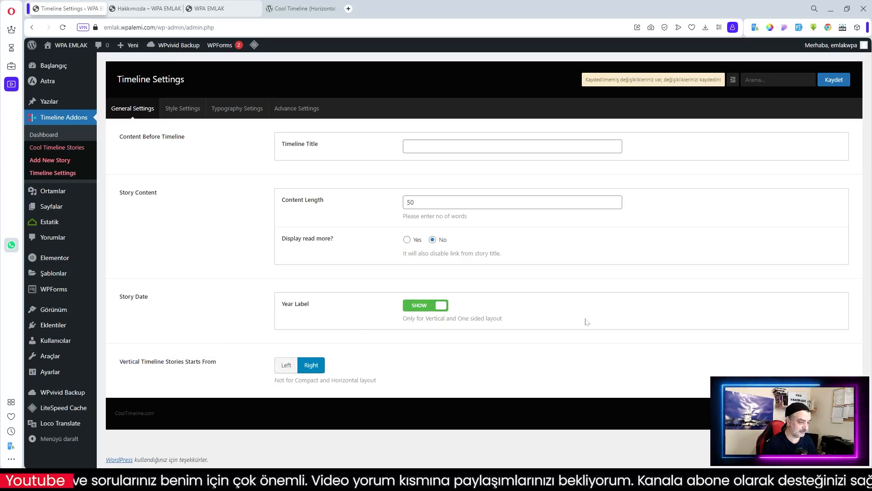
pyautogui.click(834, 80)
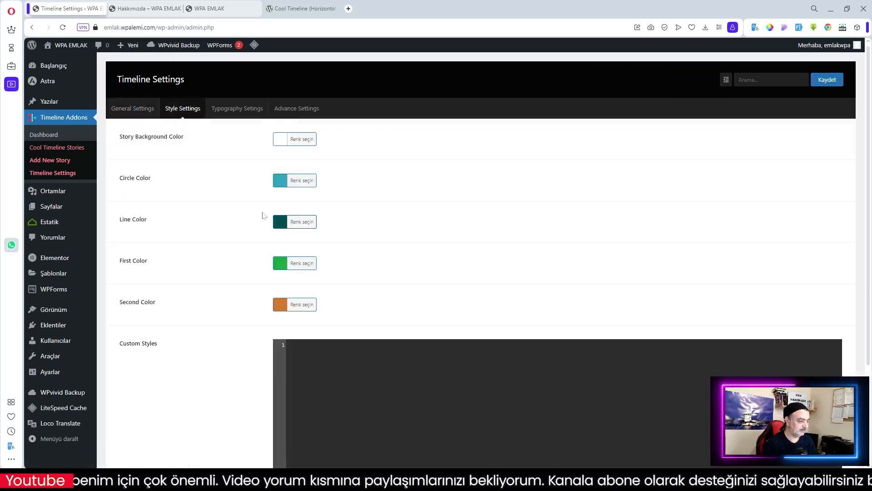
# Look over the timeline's style colours, custom styles, typography options and the Pro versus Free feature comparison.
pyautogui.scroll(-3, 364, 272)
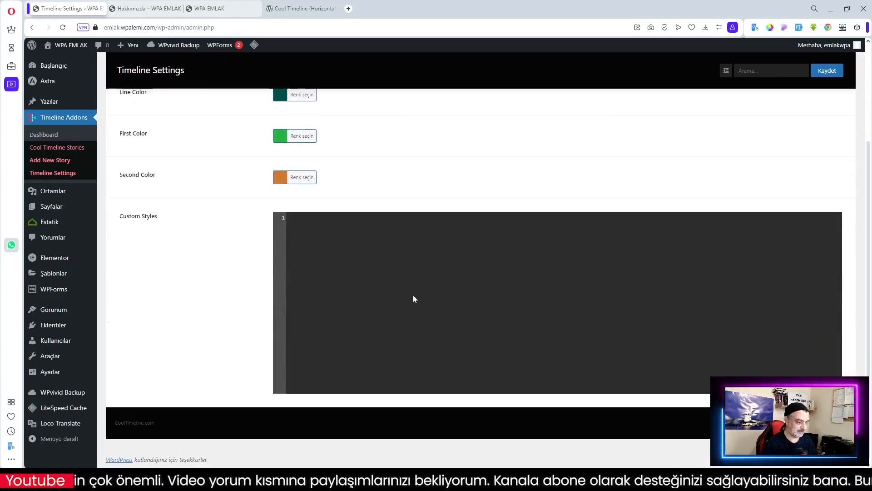
pyautogui.scroll(3, 359, 269)
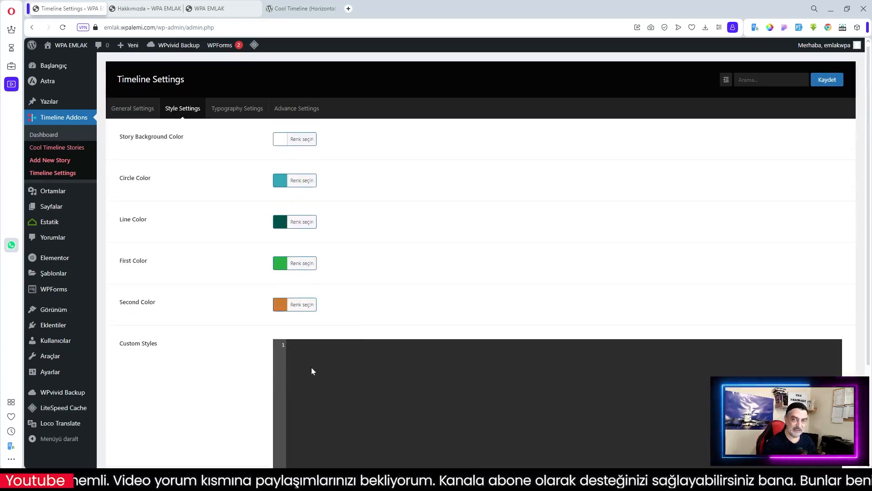
pyautogui.scroll(-3, 414, 342)
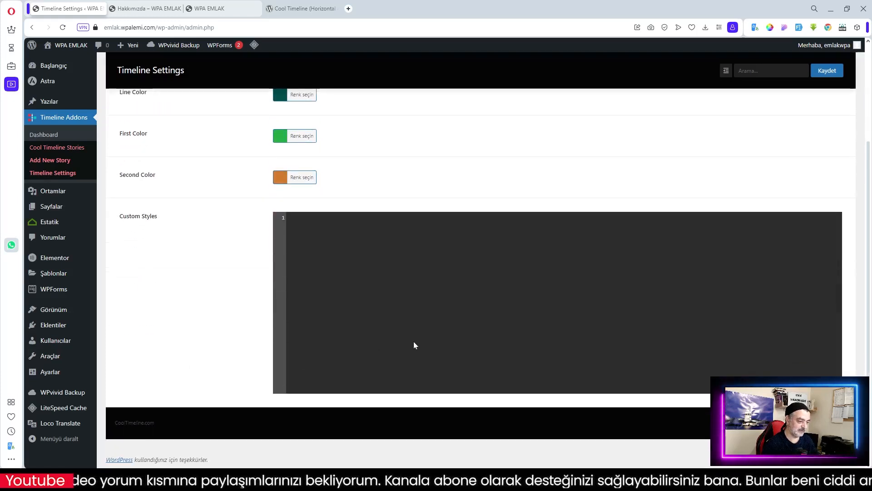
pyautogui.scroll(3, 424, 339)
pyautogui.click(235, 111)
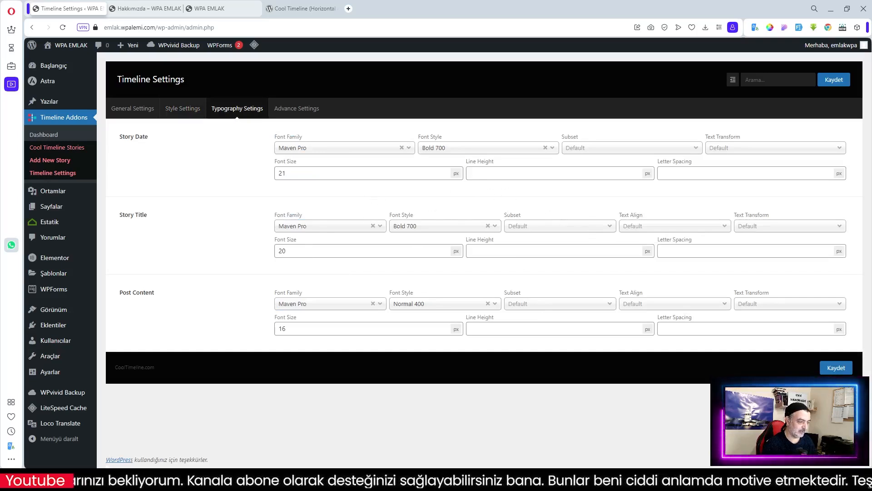
pyautogui.click(296, 109)
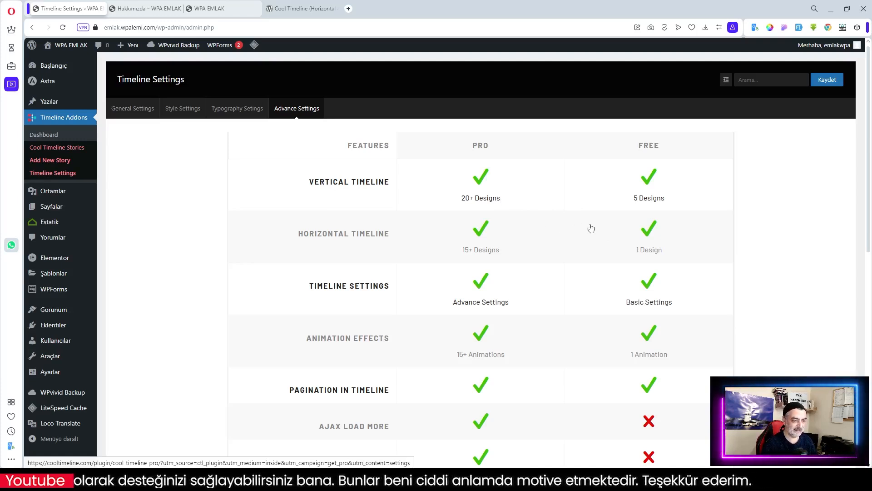
# Set the timeline title to "Emlak Sitemizin Yolculuğu" in the general Timeline Settings and save.
pyautogui.click(45, 161)
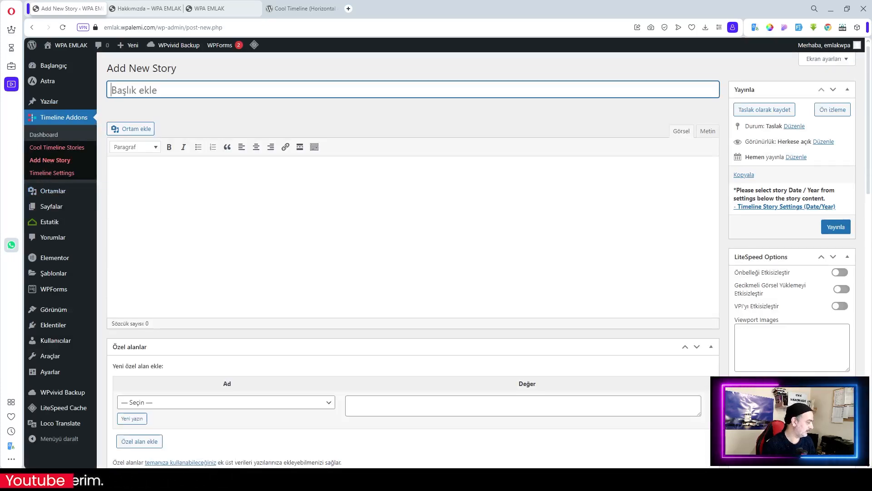
pyautogui.click(52, 173)
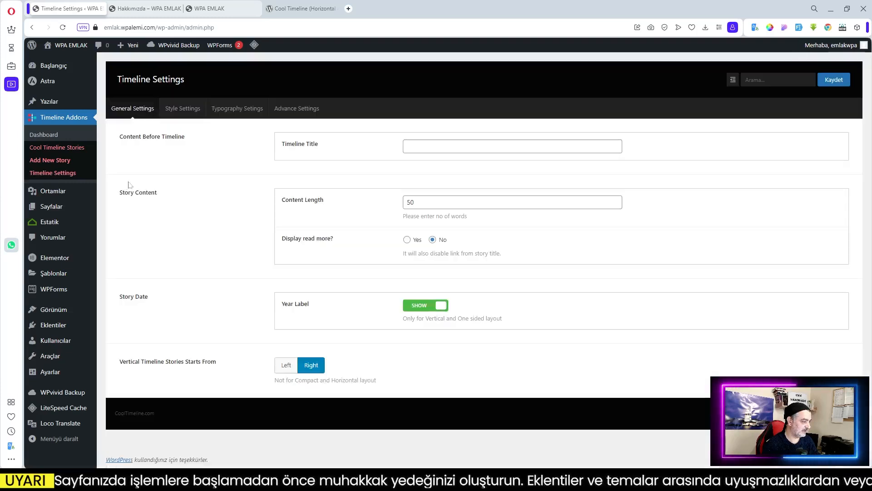
pyautogui.click(417, 146)
pyautogui.write('Emlak Sitemizin Yolculuğu')
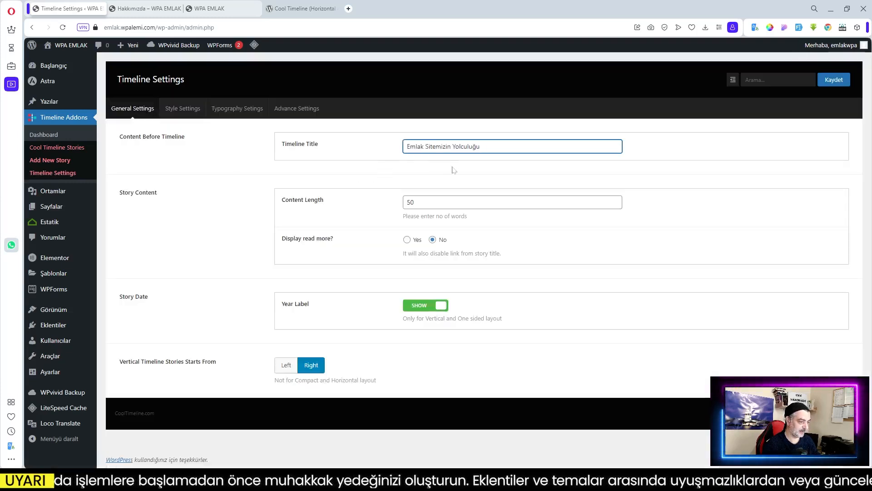
pyautogui.hotkey('ctrl', 's')
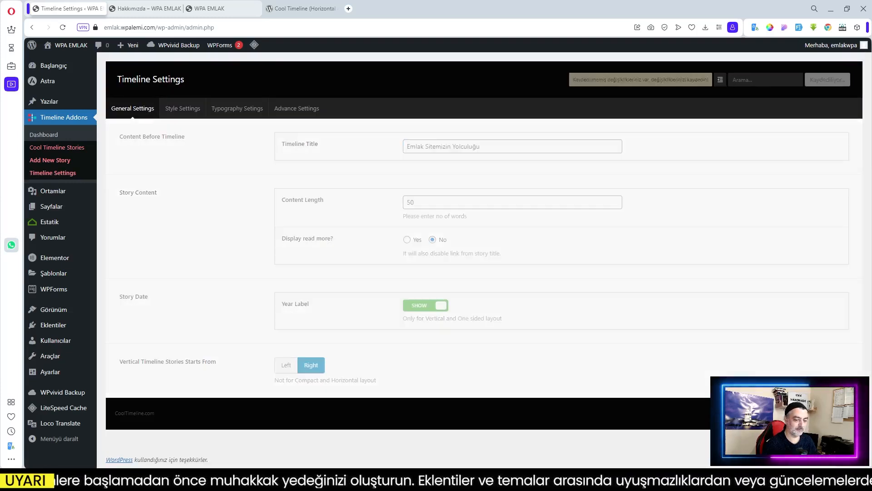
# Start a new timeline story titled "Kuruluş Hikayemiz" and paste the two bullet points beginning "Emlak sektöründeki boşluğu fark edip" as its content.
pyautogui.click(42, 160)
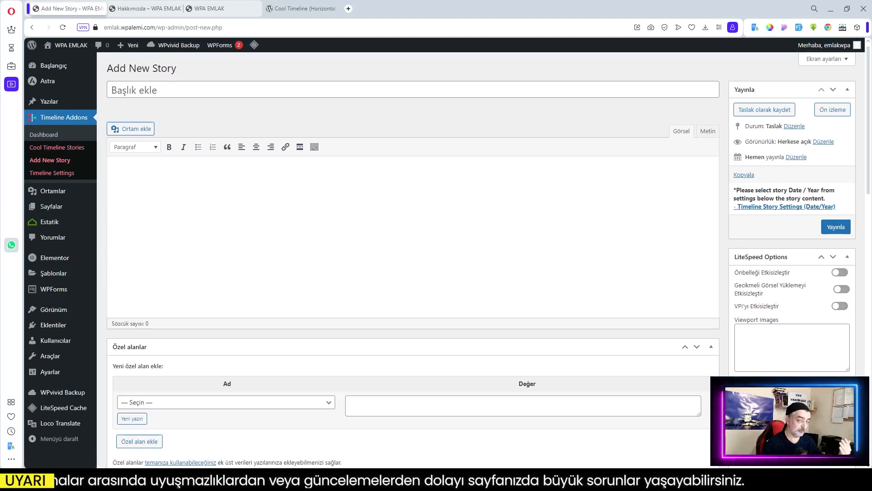
pyautogui.click(135, 90)
pyautogui.write('Kuruluş Hikayemiz')
pyautogui.click(117, 173)
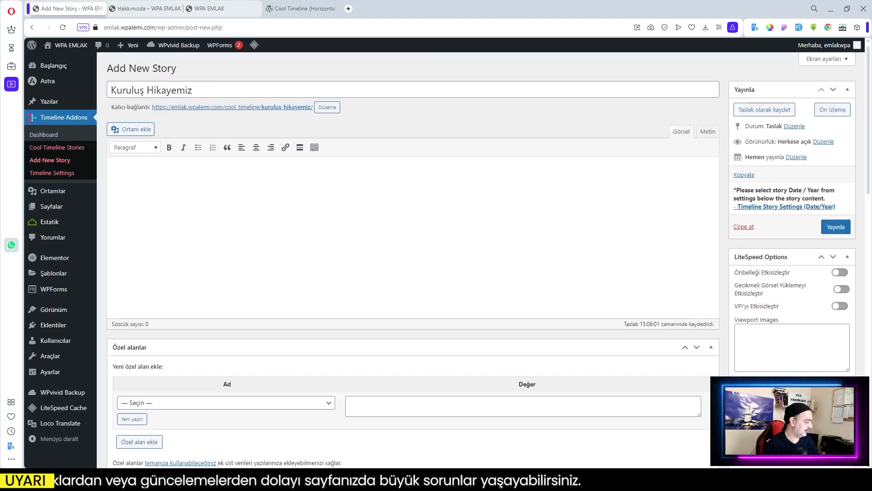
pyautogui.hotkey('ctrl', 'v')
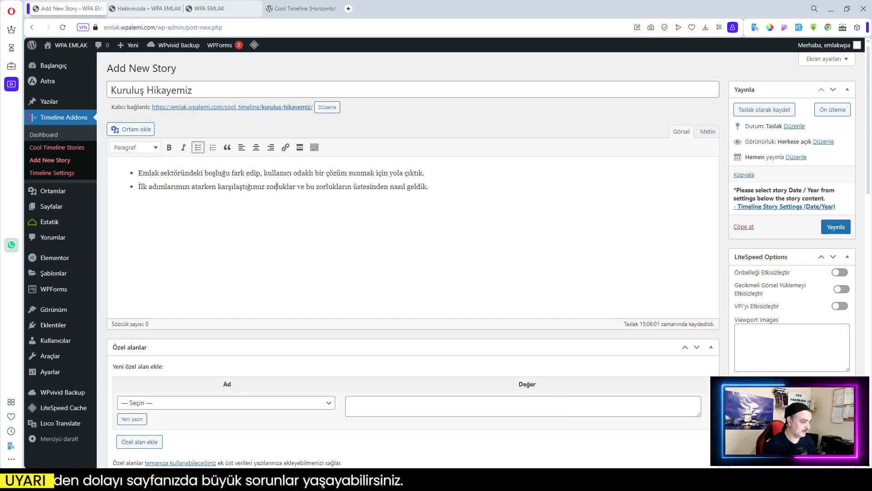
pyautogui.scroll(-5, 339, 225)
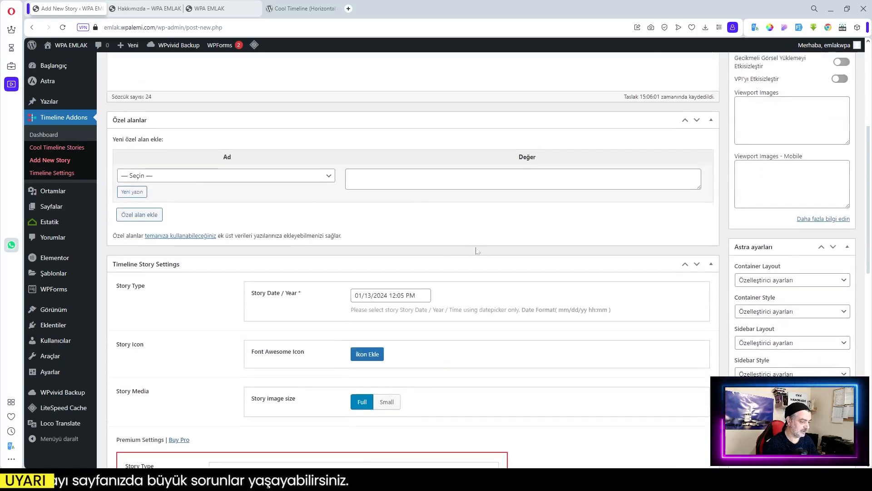
pyautogui.scroll(5, 458, 250)
pyautogui.scroll(-5, 459, 245)
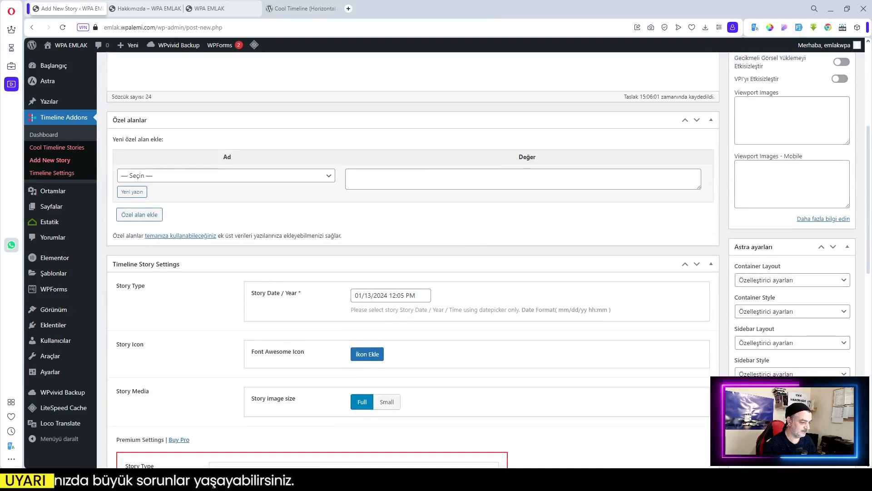
# Set the "Kuruluş Hikayemiz" story's Story Date / Year to January 1, 2023.
pyautogui.click(384, 295)
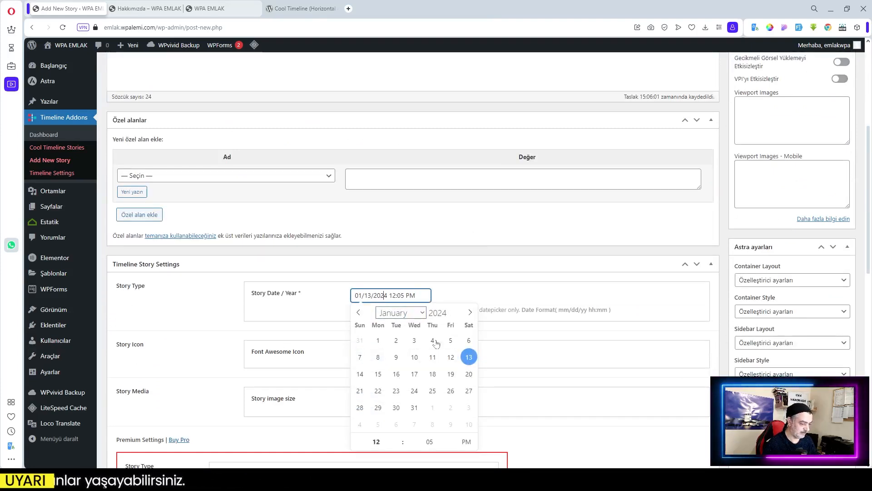
pyautogui.click(450, 315)
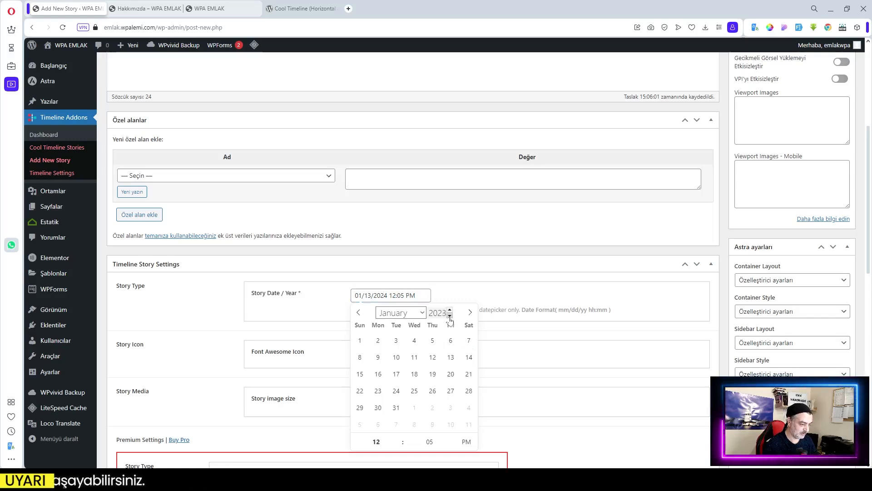
pyautogui.click(359, 340)
pyautogui.click(497, 293)
# Assign the solid flag icon to the story and set its Story image size to Small.
pyautogui.scroll(-2, 497, 293)
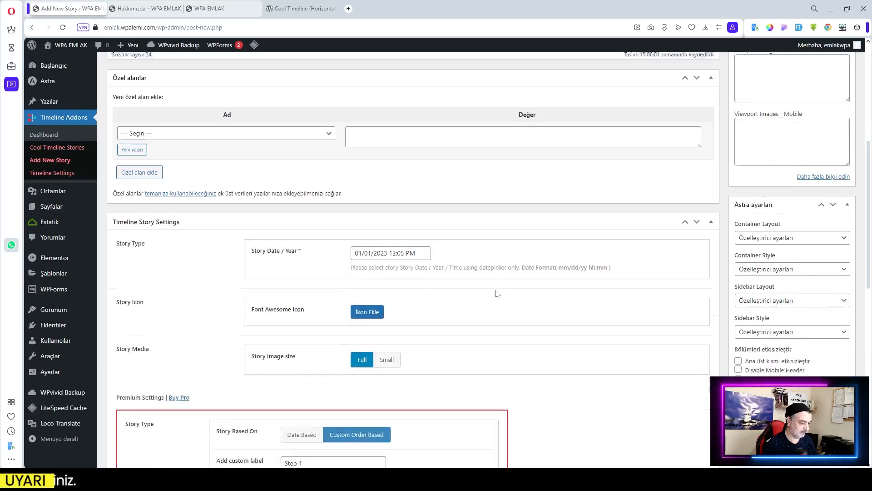
pyautogui.click(367, 264)
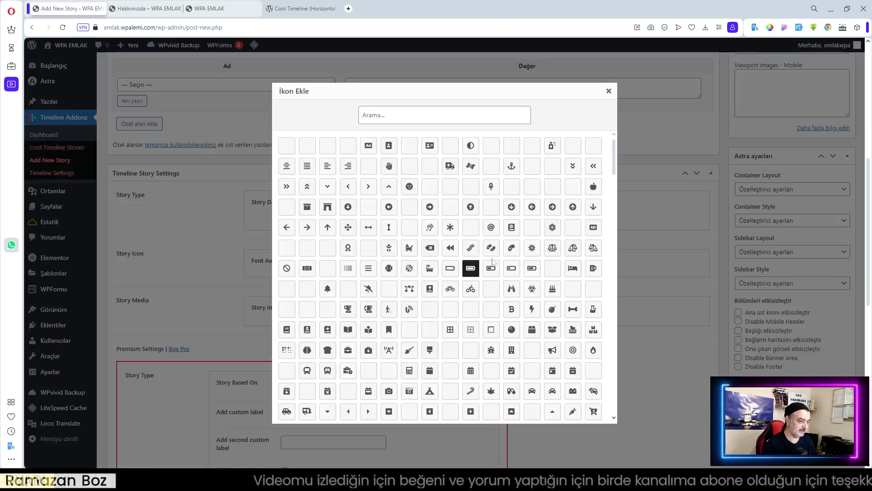
pyautogui.scroll(-5, 534, 261)
pyautogui.scroll(-3, 542, 259)
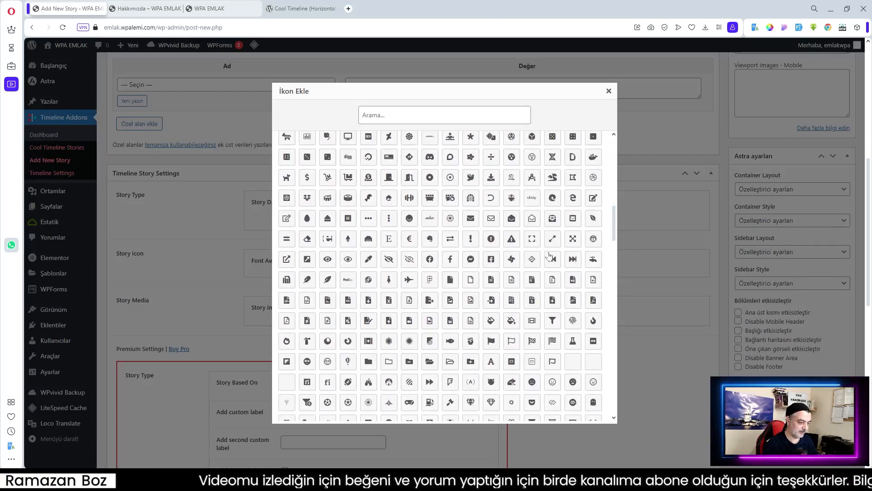
pyautogui.scroll(-1, 489, 298)
pyautogui.click(490, 296)
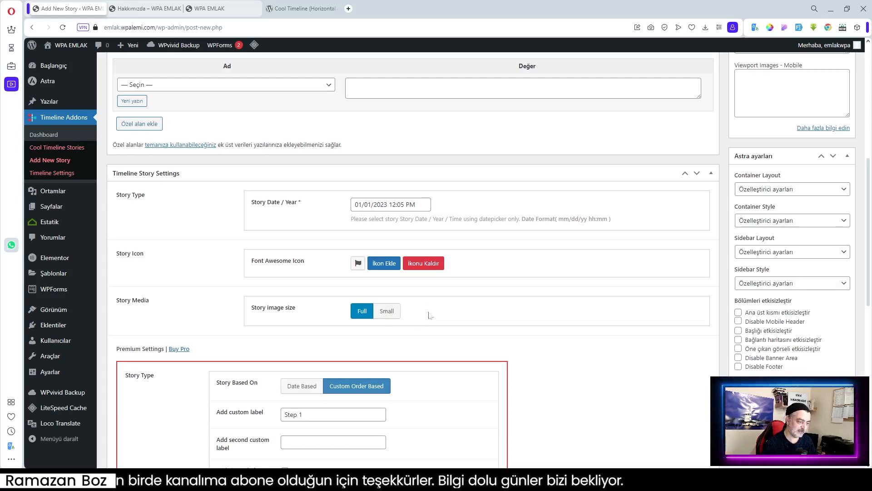
pyautogui.click(386, 311)
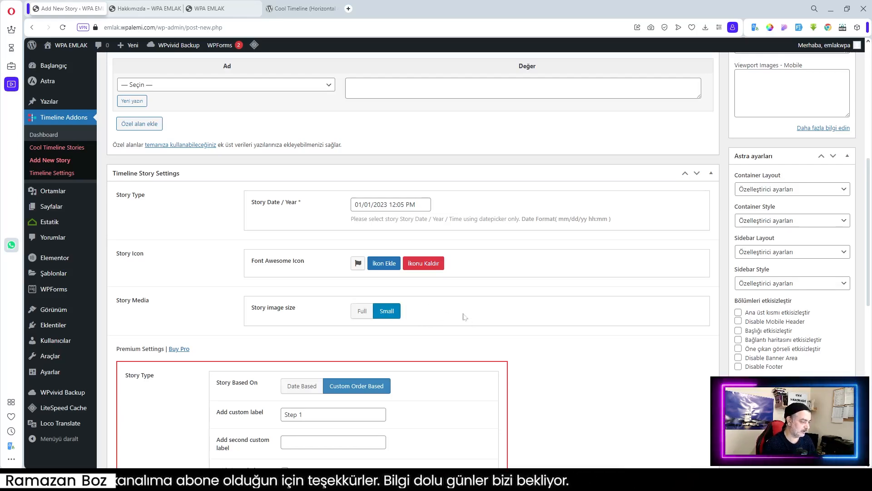
# Set the black bird logo image (logo-black) from the media library as the story's featured image.
pyautogui.scroll(-3, 470, 314)
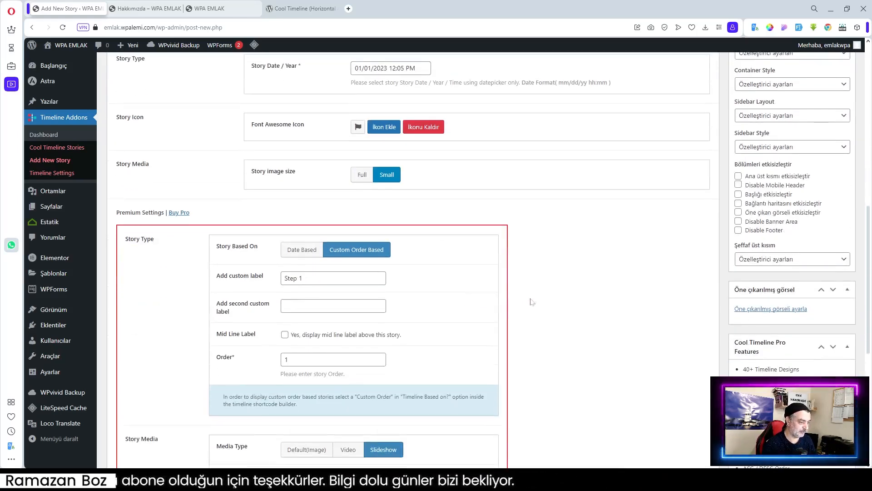
pyautogui.scroll(-3, 532, 302)
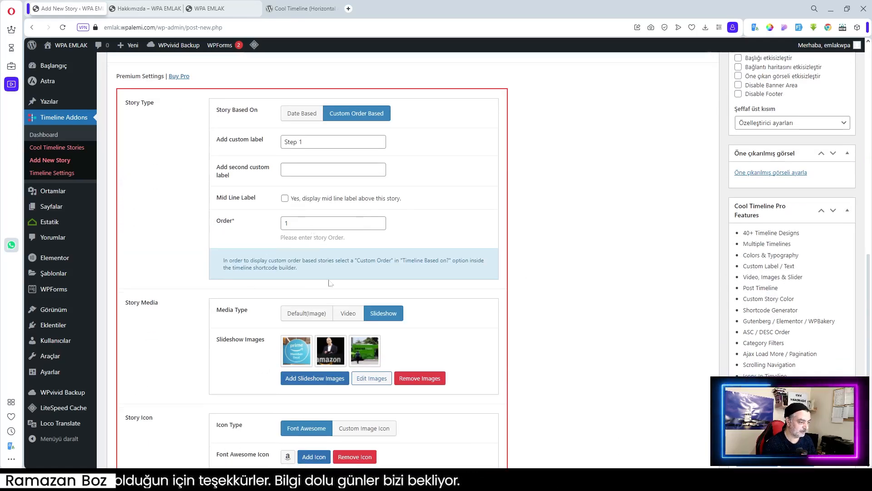
pyautogui.scroll(-4, 299, 262)
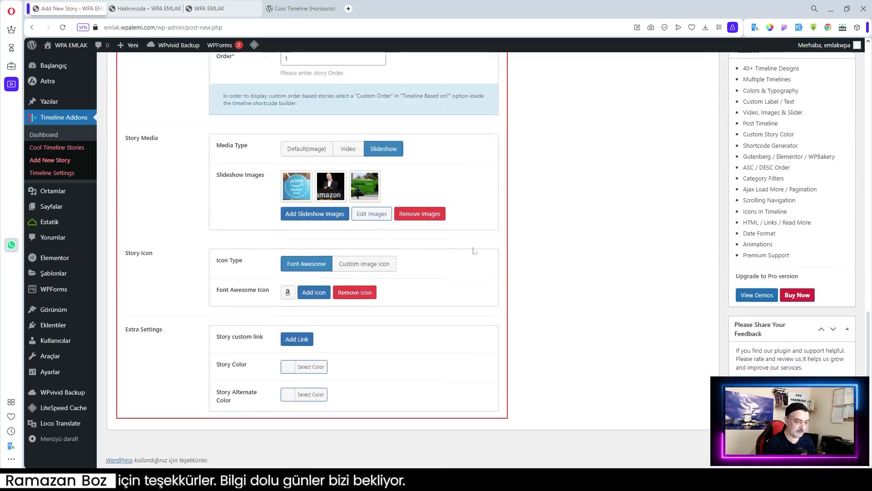
pyautogui.scroll(6, 500, 254)
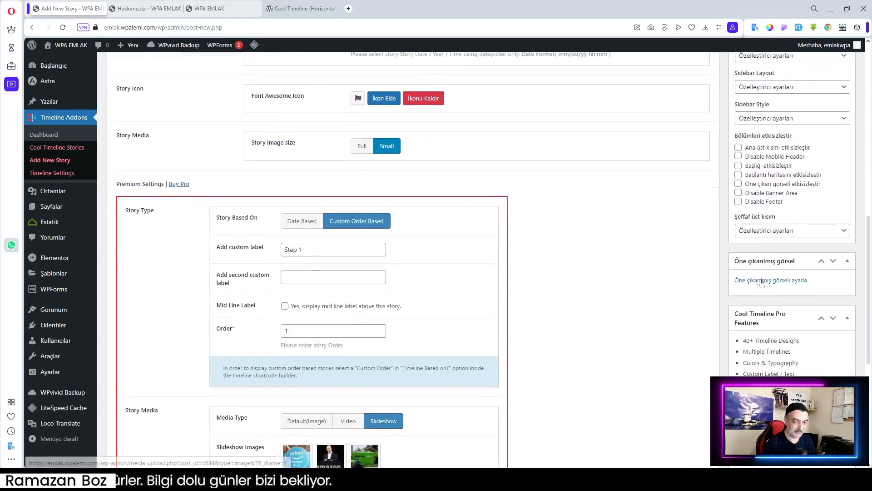
pyautogui.click(761, 281)
pyautogui.scroll(-2, 275, 211)
pyautogui.click(285, 297)
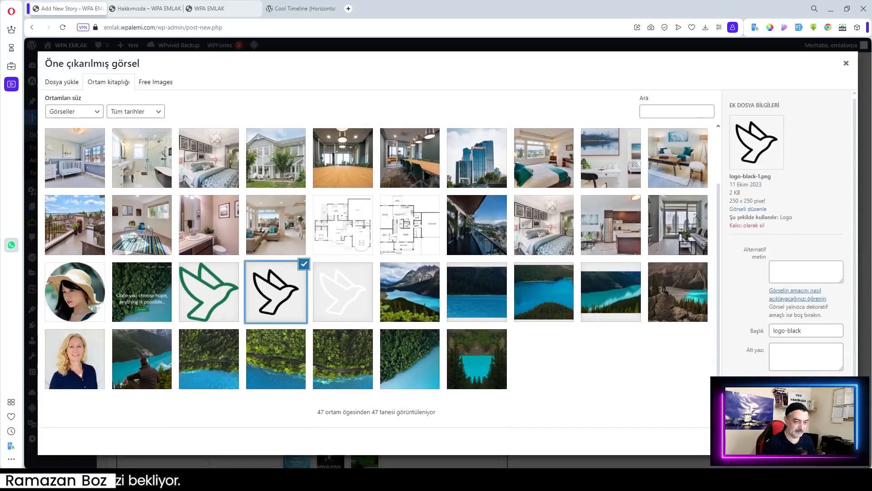
pyautogui.click(809, 441)
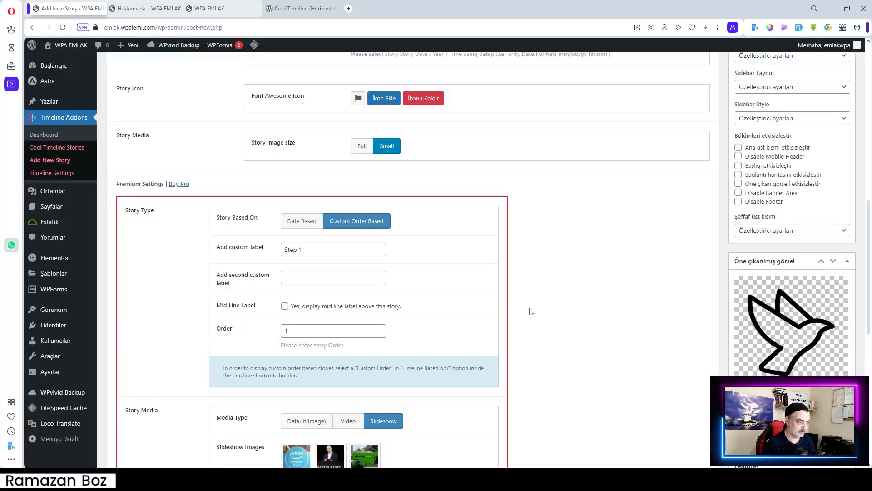
# Publish the "Kuruluş Hikayemiz" timeline story.
pyautogui.scroll(10, 586, 314)
pyautogui.scroll(1, 559, 341)
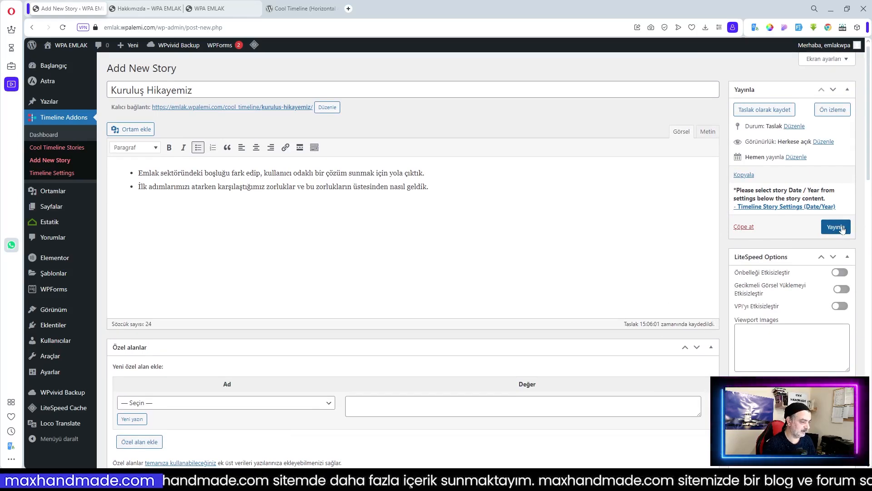
pyautogui.click(836, 227)
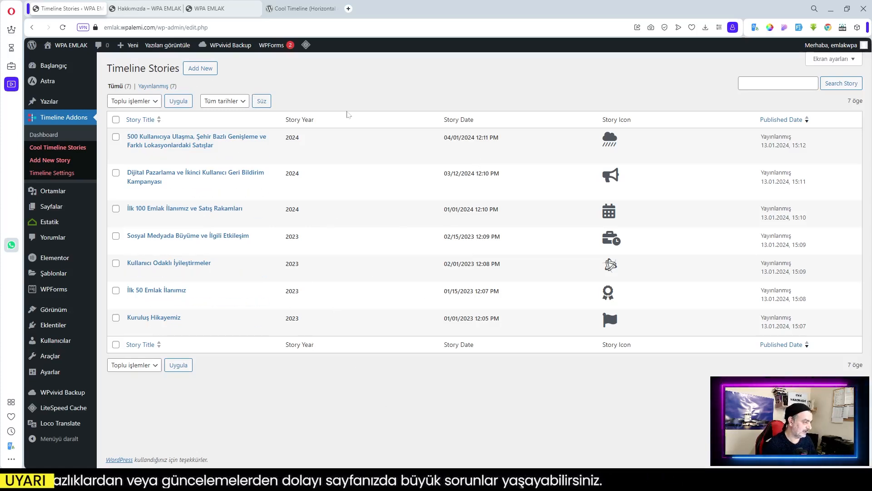
# Switch to the Hakkımızda page and open it for editing in Elementor.
pyautogui.click(147, 9)
pyautogui.scroll(-3, 465, 263)
pyautogui.scroll(3, 466, 265)
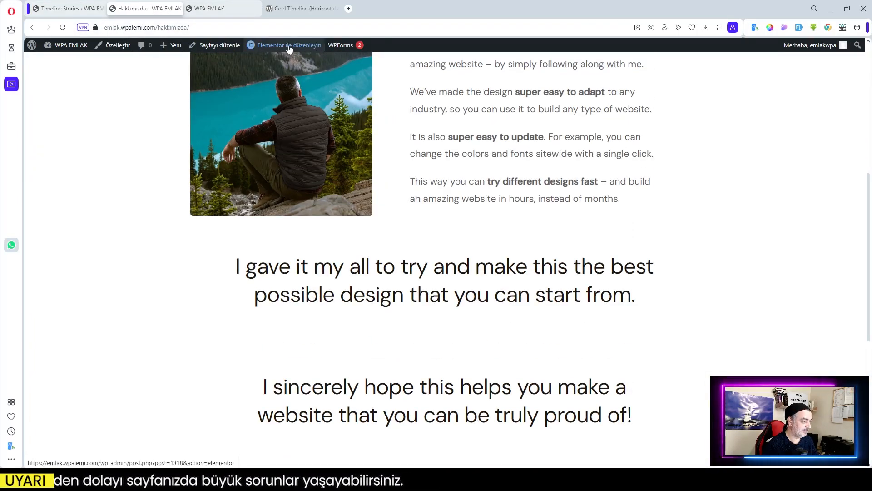
pyautogui.moveTo(290, 48)
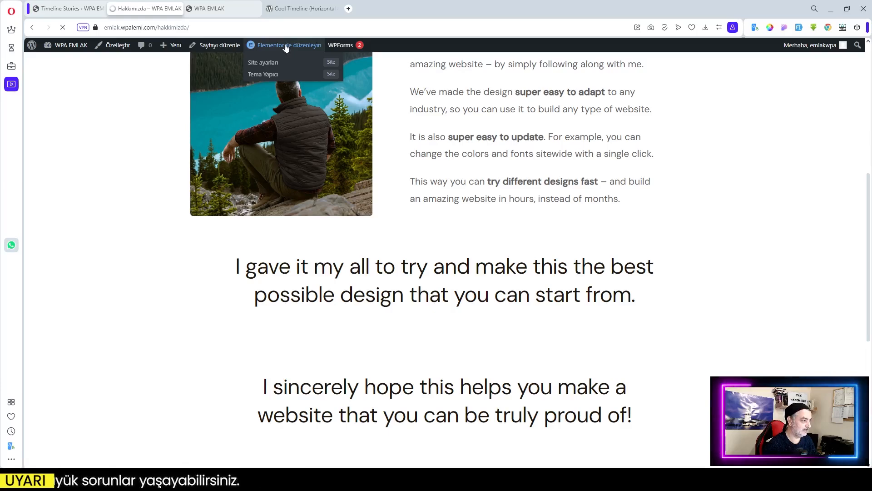
pyautogui.click(286, 48)
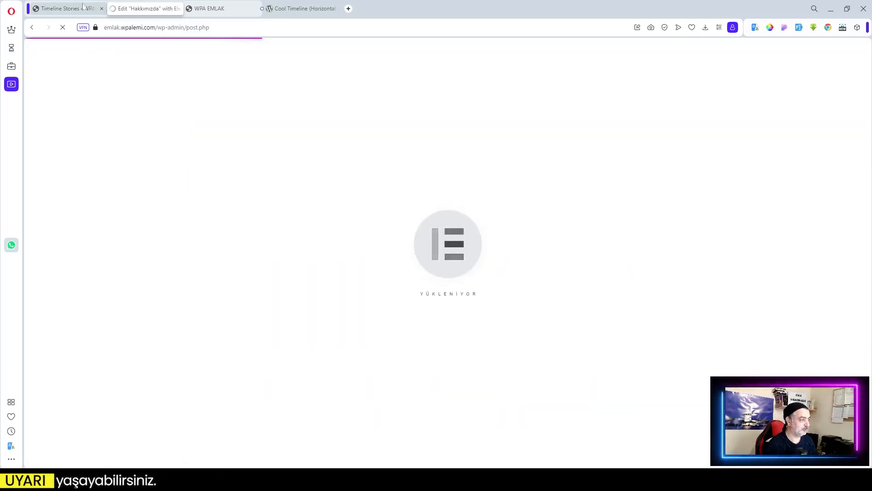
# Copy the full [cool-timeline] shortcode from the Cool Timeline Shortcode section of the plugin's WordPress.org page.
pyautogui.click(304, 8)
pyautogui.scroll(-5, 477, 327)
pyautogui.scroll(-10, 477, 327)
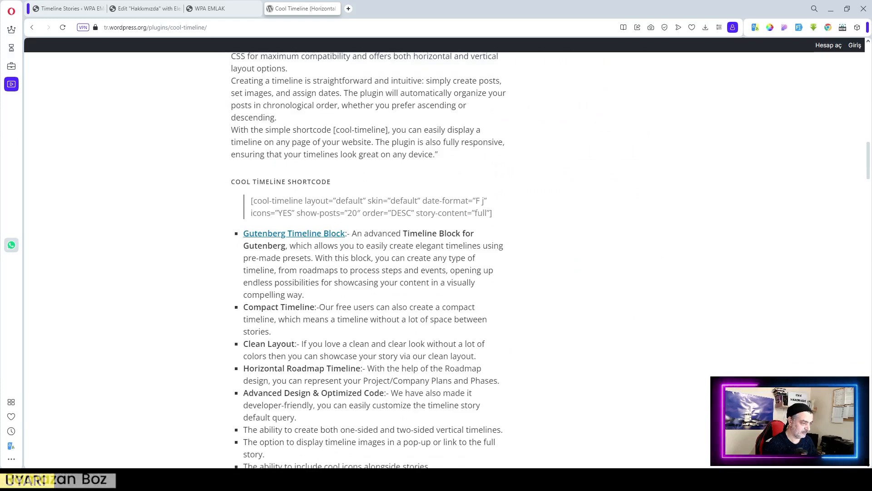
pyautogui.moveTo(251, 201); pyautogui.dragTo(503, 215)
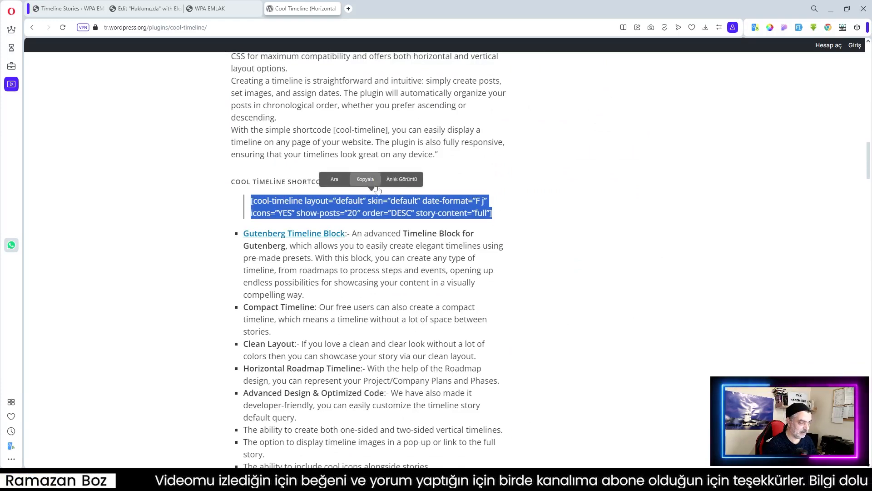
pyautogui.click(365, 179)
# Add a new section above the "I sincerely hope this helps" heading and place a Kısa kod widget in it.
pyautogui.click(144, 8)
pyautogui.scroll(-7, 359, 166)
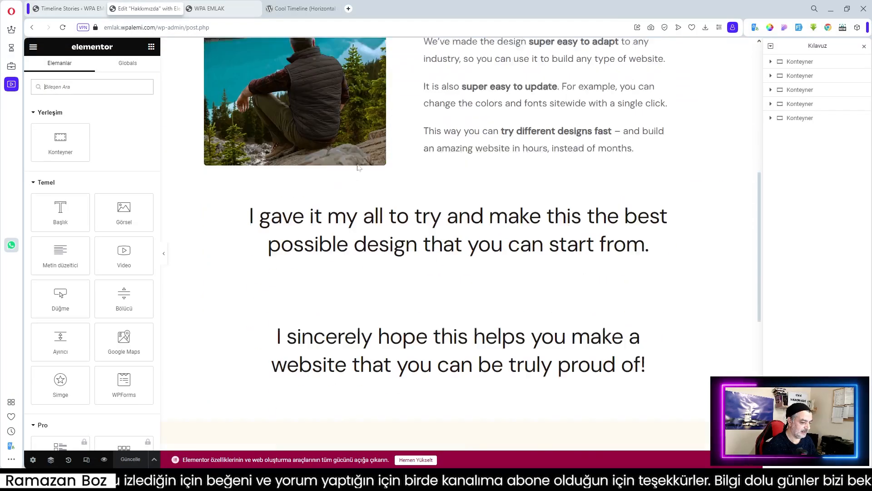
pyautogui.scroll(4, 455, 118)
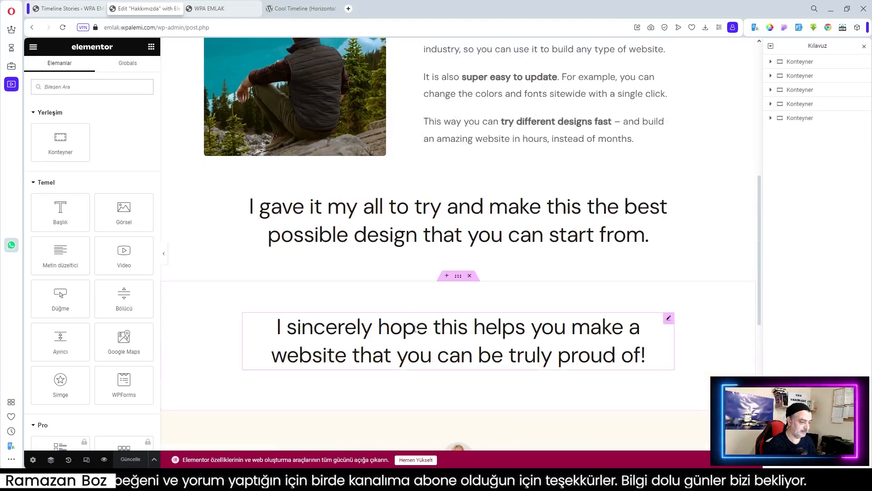
pyautogui.click(455, 331)
pyautogui.click(446, 277)
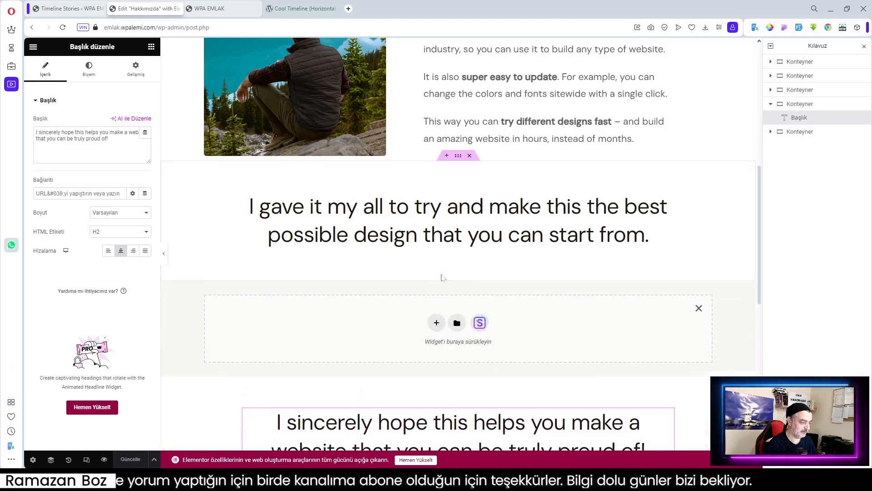
pyautogui.click(151, 47)
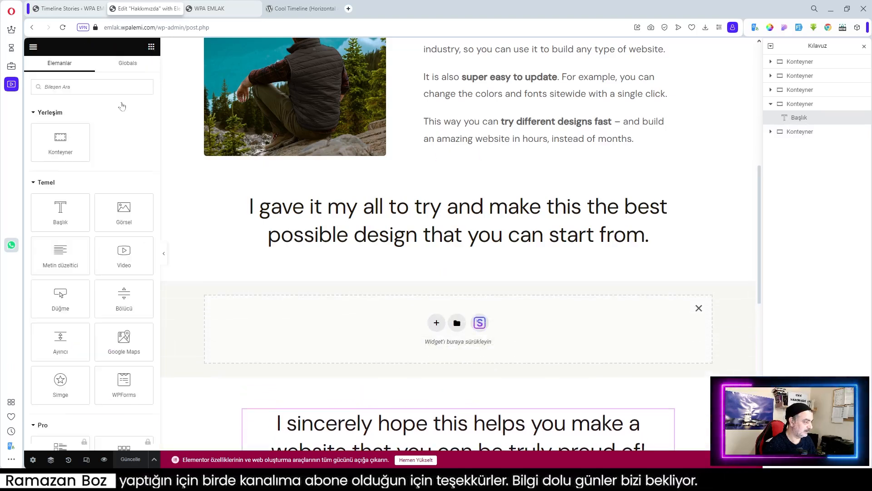
pyautogui.write('kısa')
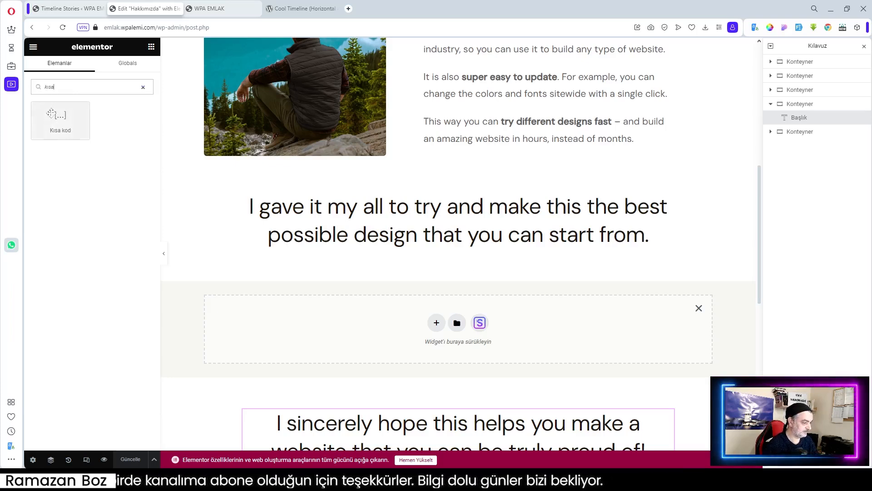
pyautogui.moveTo(51, 113); pyautogui.dragTo(394, 325)
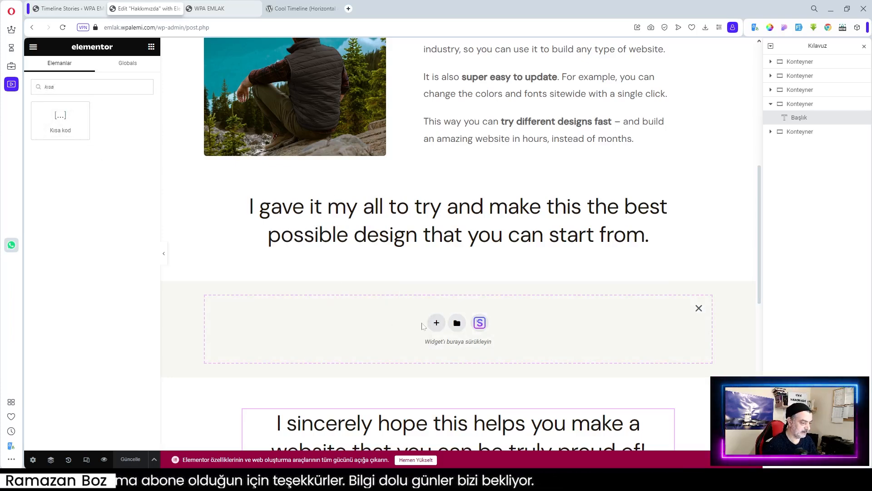
pyautogui.moveTo(56, 119); pyautogui.dragTo(385, 328)
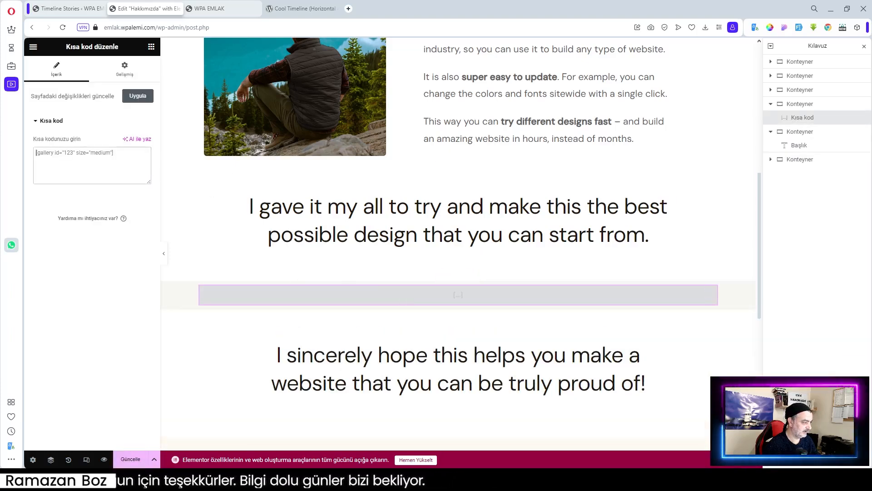
# Insert the shortcode [cool-timeline layout="default" skin="default" date-format="F j" icons="YES" show-posts="20" order="DESC" story-content="full"] in the Kısa kod widget and check the rendered timeline.
pyautogui.write('[cool-timeline layout="default" skin="default" date-format="F j" icons="YES" show-posts="20" order="DESC" story-content="full"]')
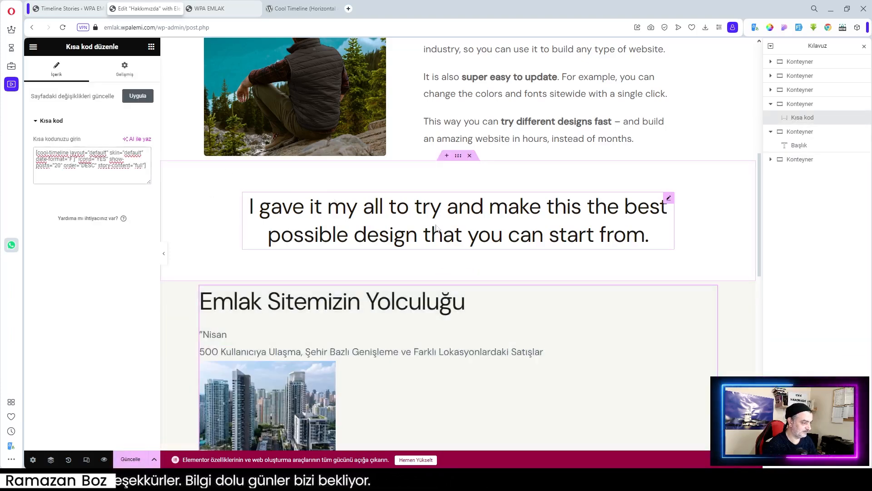
pyautogui.scroll(-3, 504, 263)
pyautogui.scroll(-2, 503, 263)
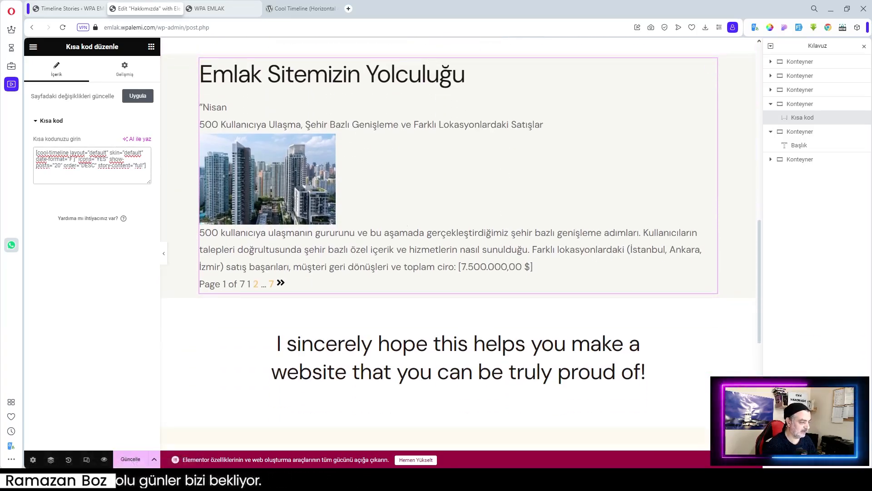
pyautogui.scroll(2, 404, 220)
pyautogui.scroll(1, 404, 220)
pyautogui.scroll(-2, 454, 302)
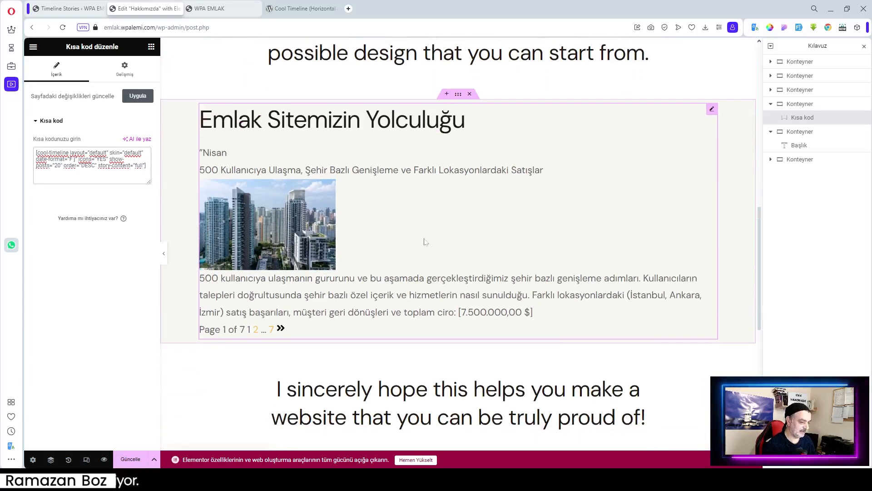
# Install the free Timeline Widget For Elementor plugin from the Timeline Addons dashboard.
pyautogui.click(65, 9)
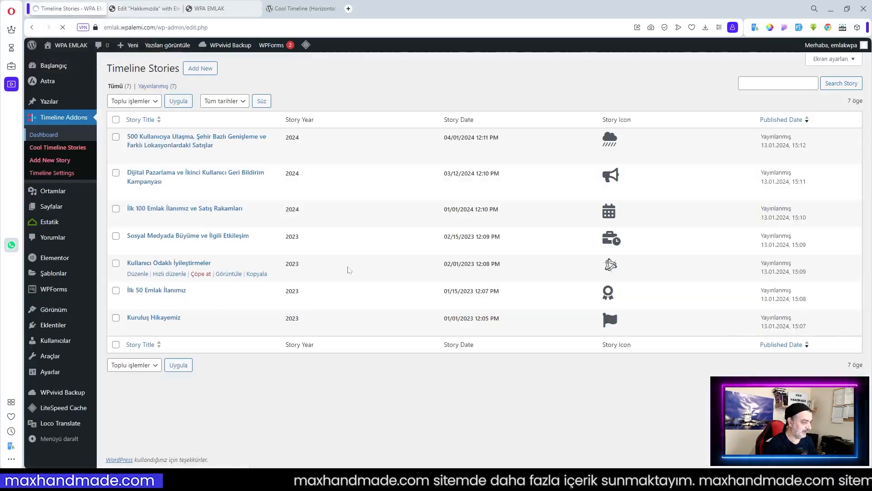
pyautogui.click(44, 135)
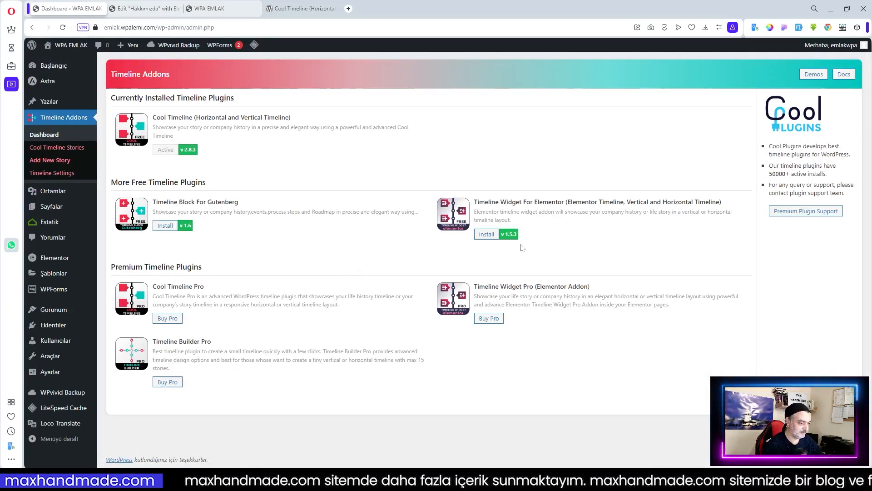
pyautogui.click(486, 234)
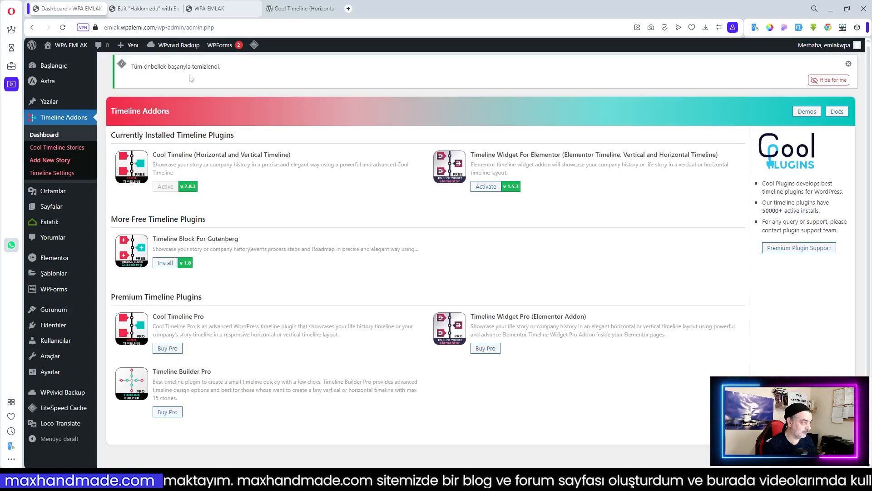
# Review the shortcode and feature descriptions on the Cool Timeline plugin page and return to the Timeline Addons dashboard.
pyautogui.click(303, 8)
pyautogui.scroll(-3, 368, 259)
pyautogui.scroll(4, 368, 259)
pyautogui.scroll(-6, 368, 259)
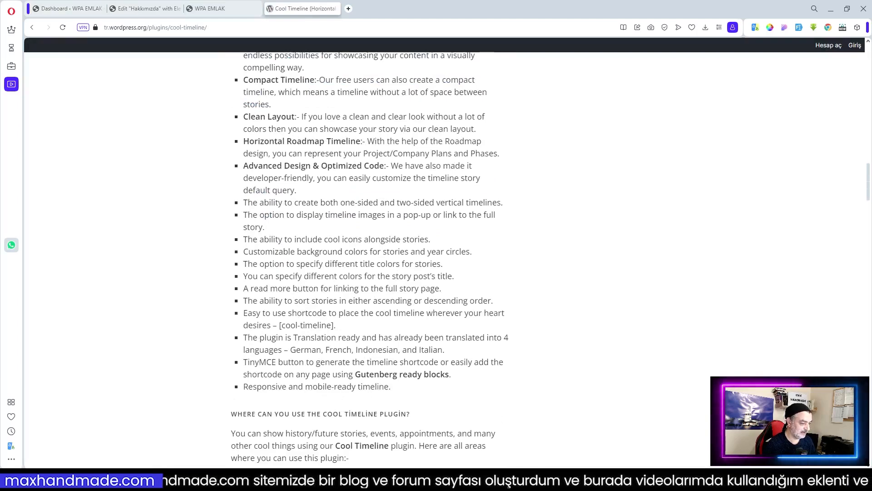
pyautogui.scroll(4, 345, 327)
pyautogui.click(70, 8)
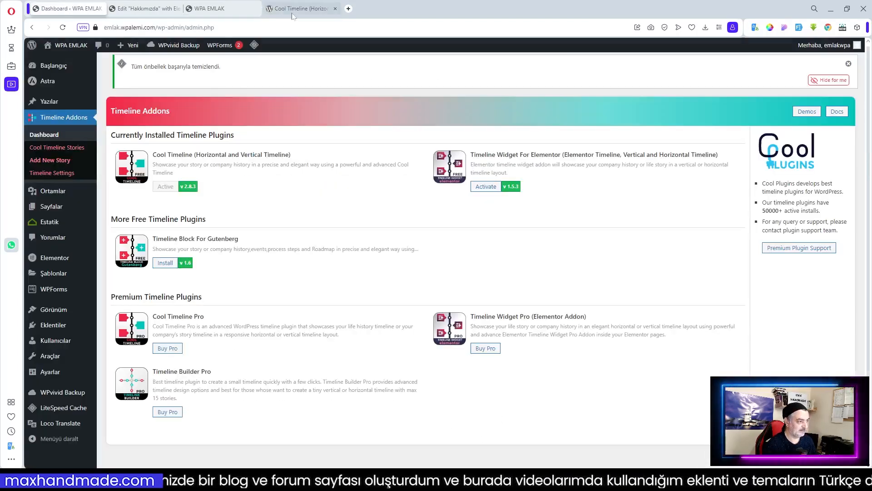
# Activate the Timeline Widget For Elementor plugin on the Timeline Addons dashboard.
pyautogui.click(296, 10)
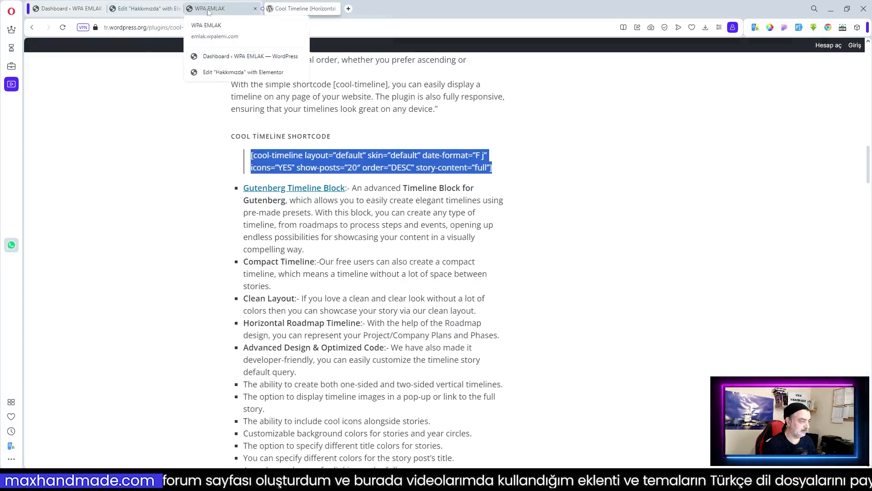
pyautogui.click(70, 9)
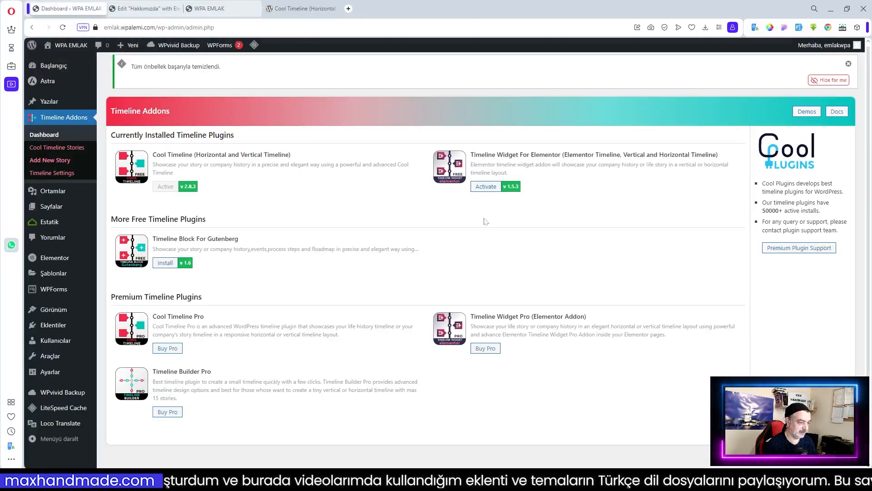
pyautogui.click(485, 187)
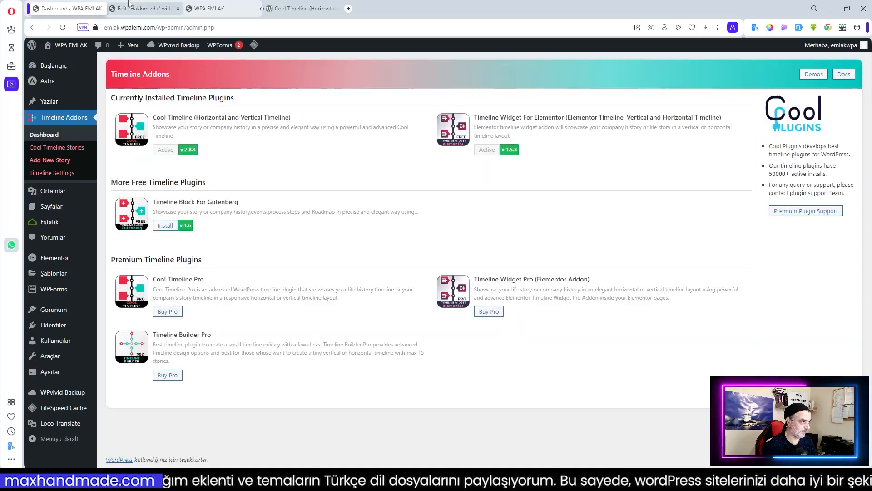
# Inspect the rendered timeline in the Hakkımızda Elementor editor and try its page 2, page 7 and next-page links.
pyautogui.click(145, 8)
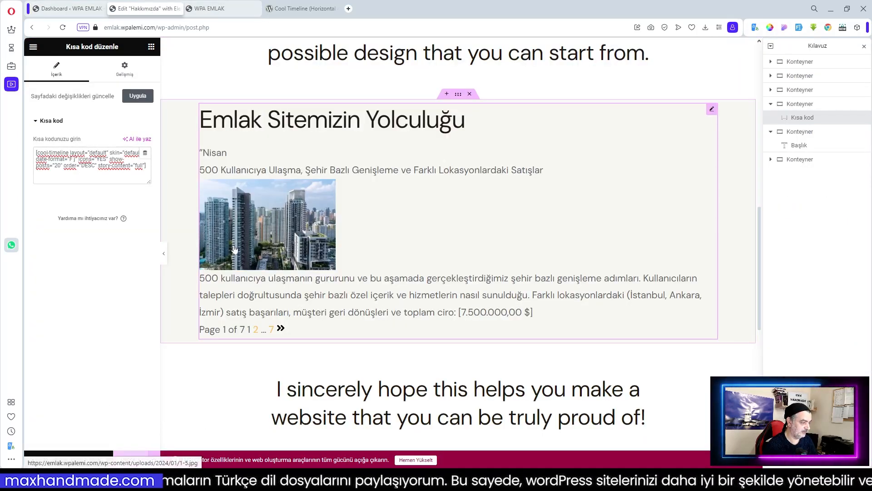
pyautogui.scroll(-4, 470, 225)
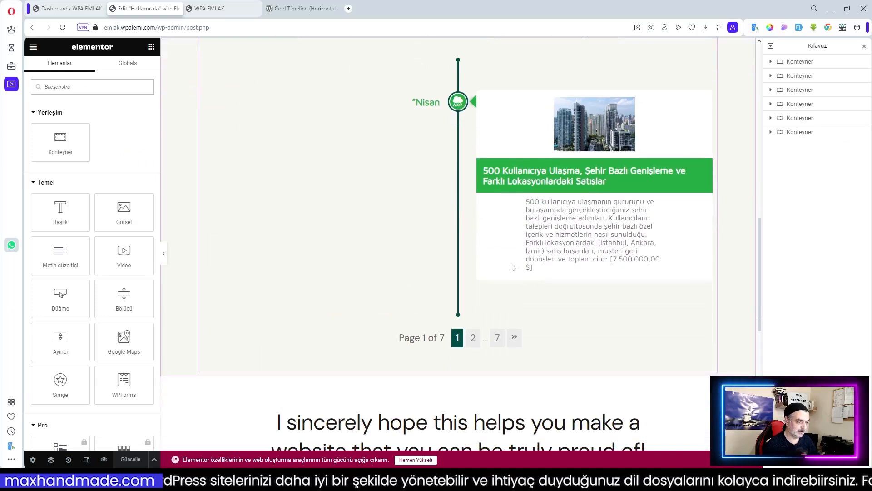
pyautogui.scroll(2, 512, 267)
pyautogui.scroll(-2, 512, 267)
pyautogui.click(473, 342)
pyautogui.click(498, 345)
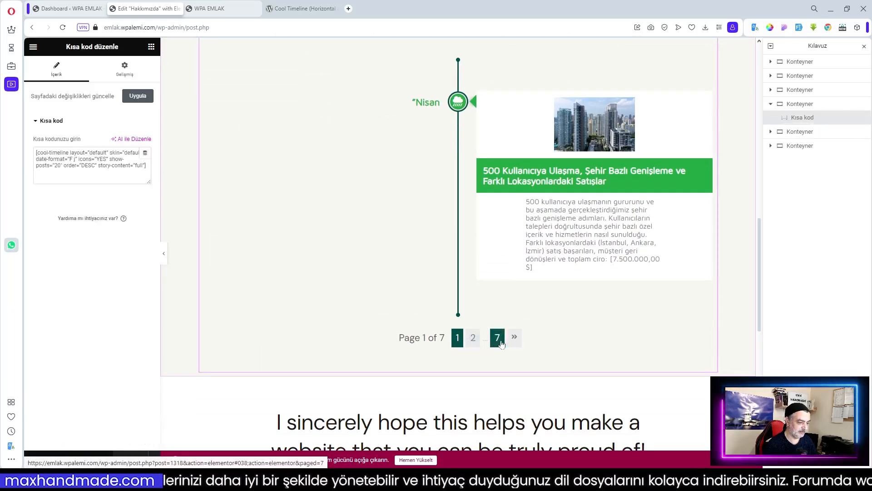
pyautogui.click(514, 340)
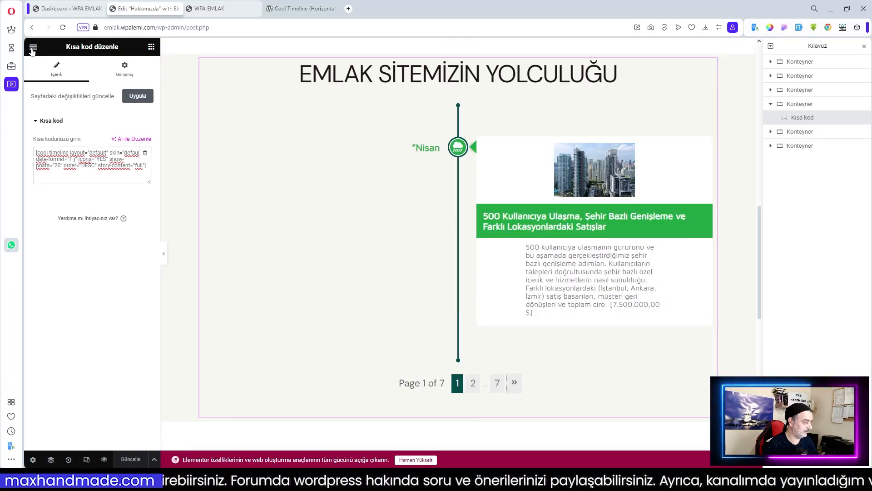
# View the published Hakkımızda page from Elementor and page through the timeline to page 3.
pyautogui.click(32, 47)
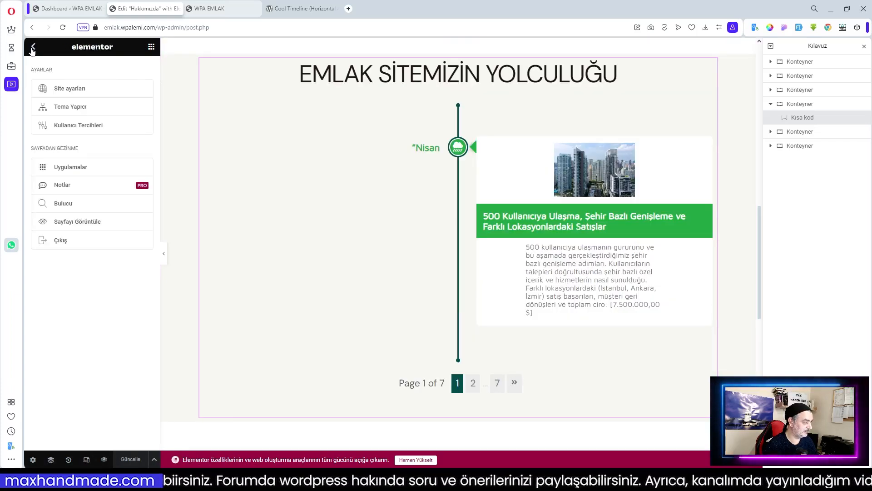
pyautogui.click(75, 221)
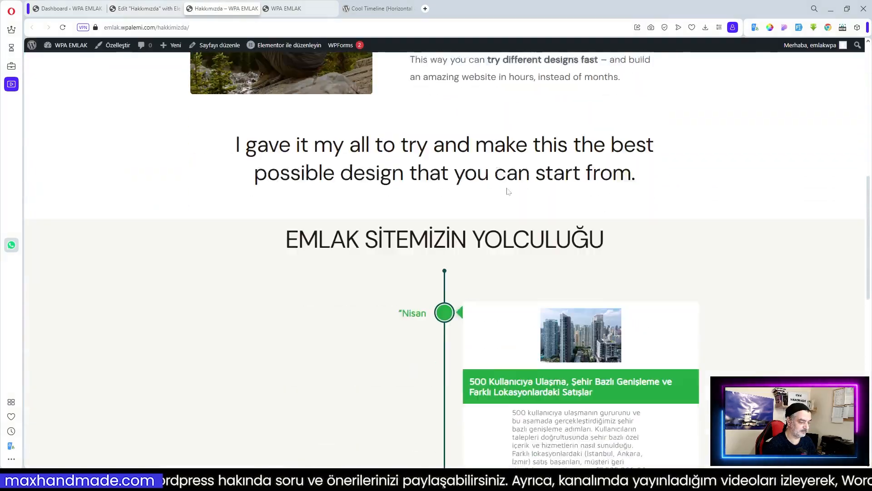
pyautogui.scroll(-3, 507, 190)
pyautogui.click(460, 261)
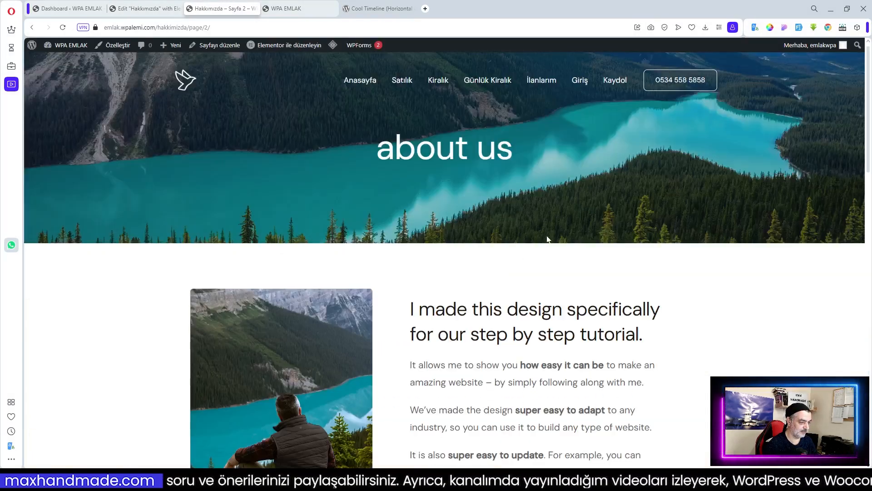
pyautogui.scroll(-6, 548, 239)
pyautogui.scroll(-9, 548, 239)
pyautogui.click(478, 234)
pyautogui.scroll(-11, 484, 240)
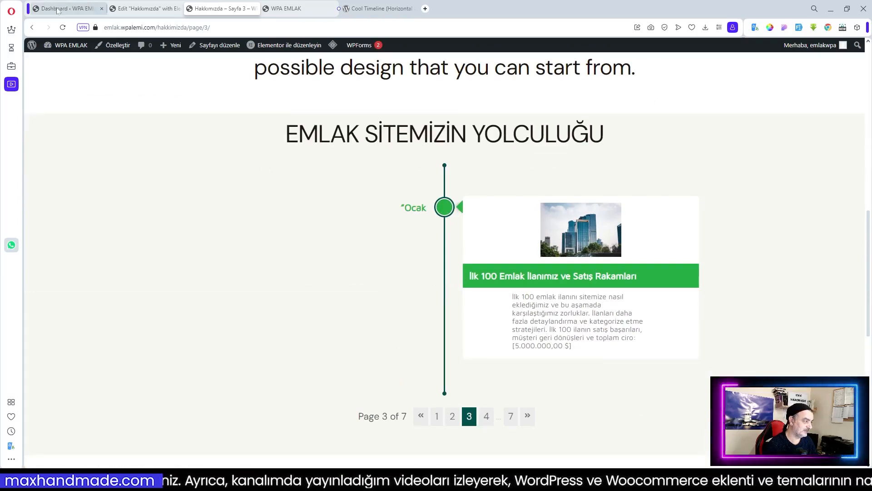
# Open the Hikayemiz page for editing from the WordPress page list and select its Story Timeline Shortcode block.
pyautogui.click(76, 11)
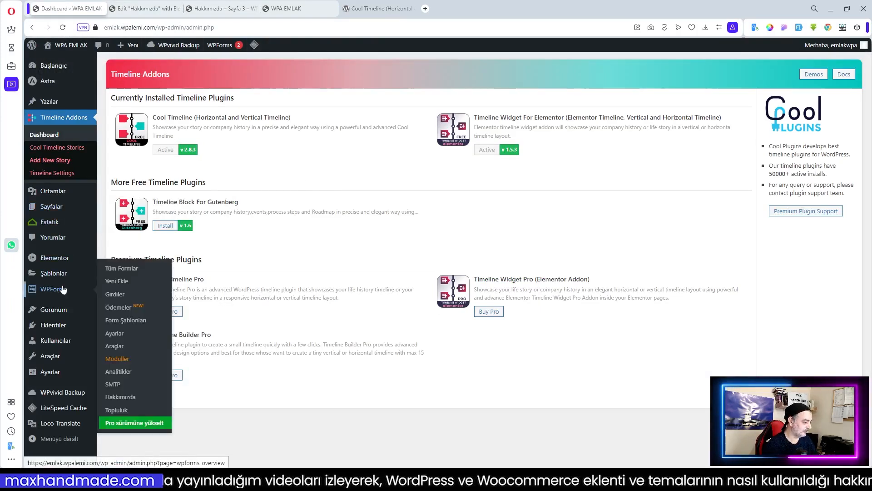
pyautogui.moveTo(55, 225)
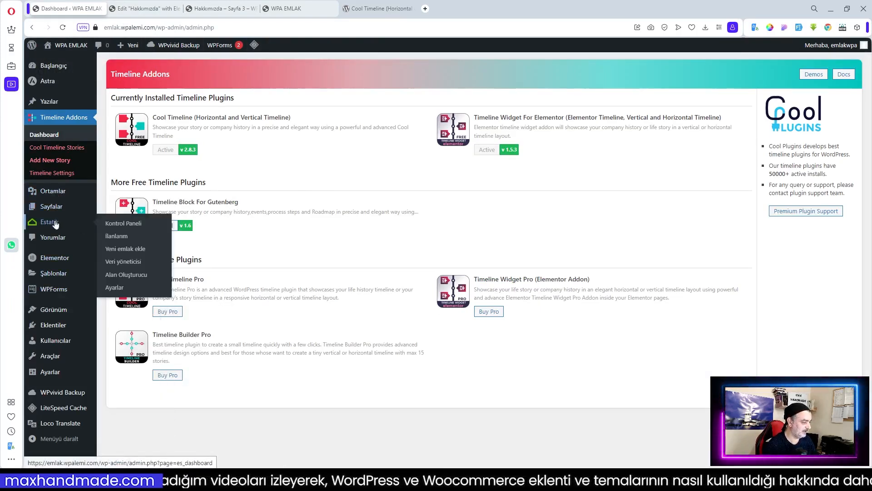
pyautogui.moveTo(119, 212)
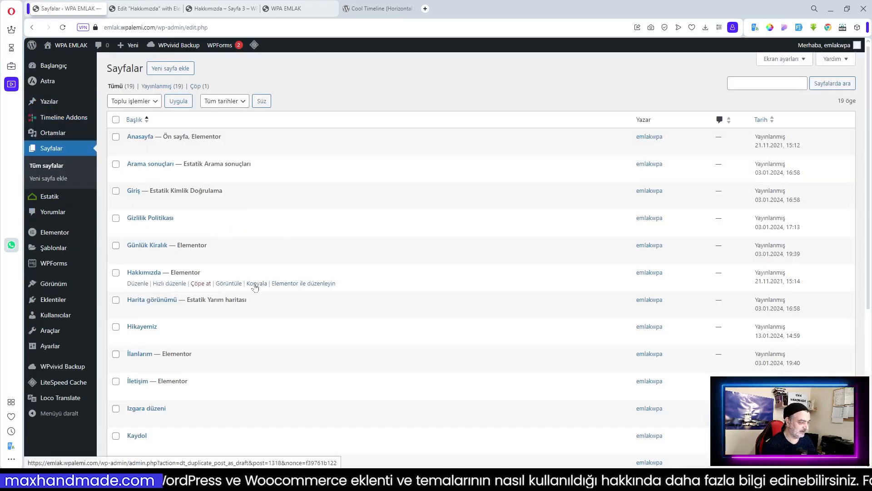
pyautogui.scroll(-5, 255, 286)
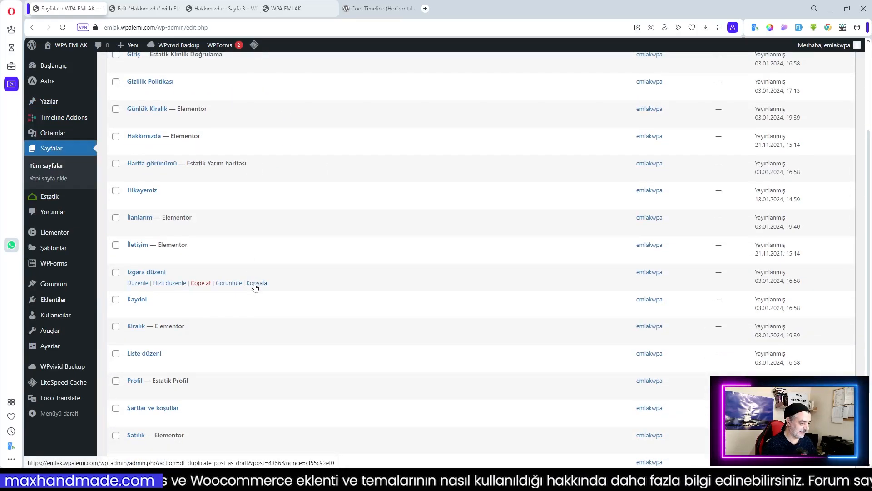
pyautogui.scroll(-1, 256, 287)
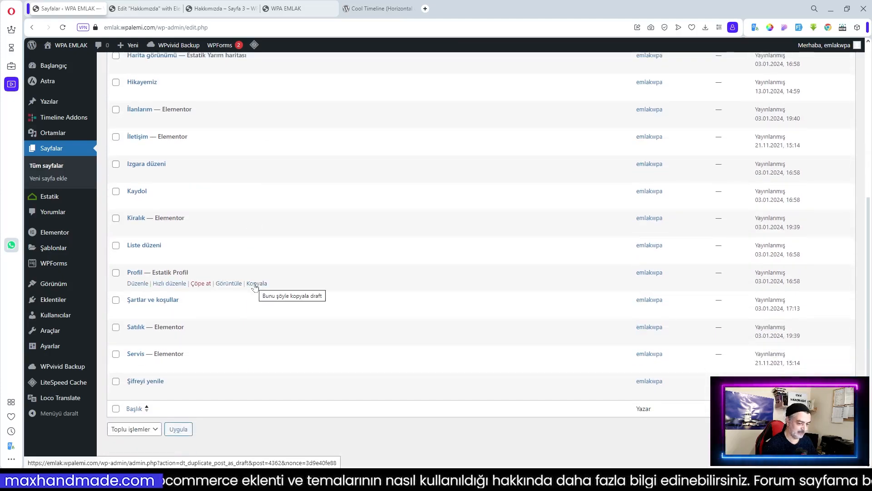
pyautogui.scroll(2, 255, 286)
pyautogui.click(139, 174)
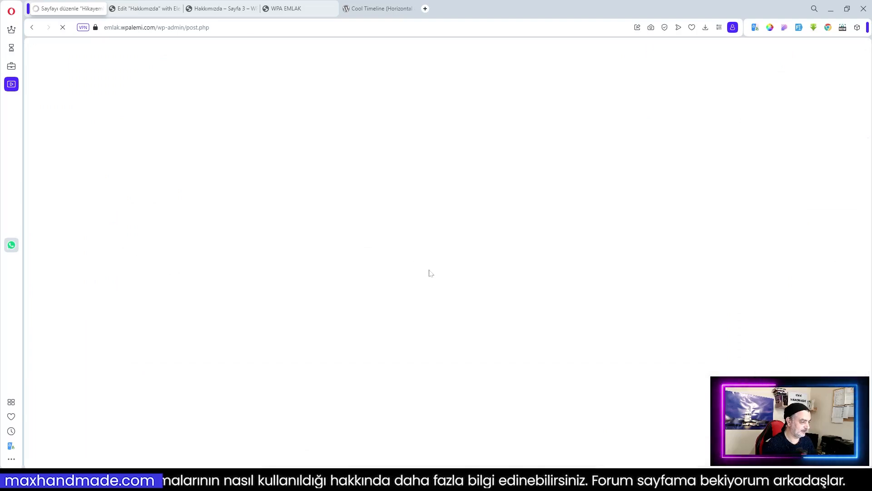
pyautogui.scroll(-10, 464, 221)
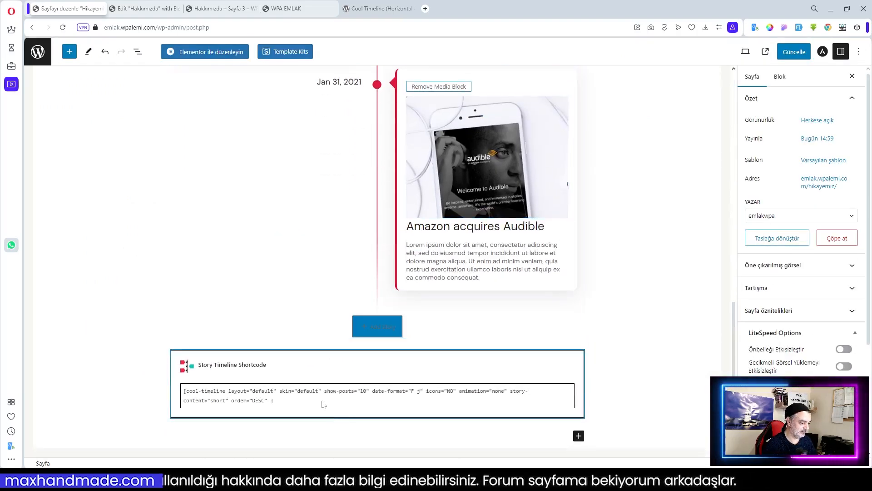
pyautogui.click(322, 402)
pyautogui.moveTo(281, 431); pyautogui.dragTo(265, 431)
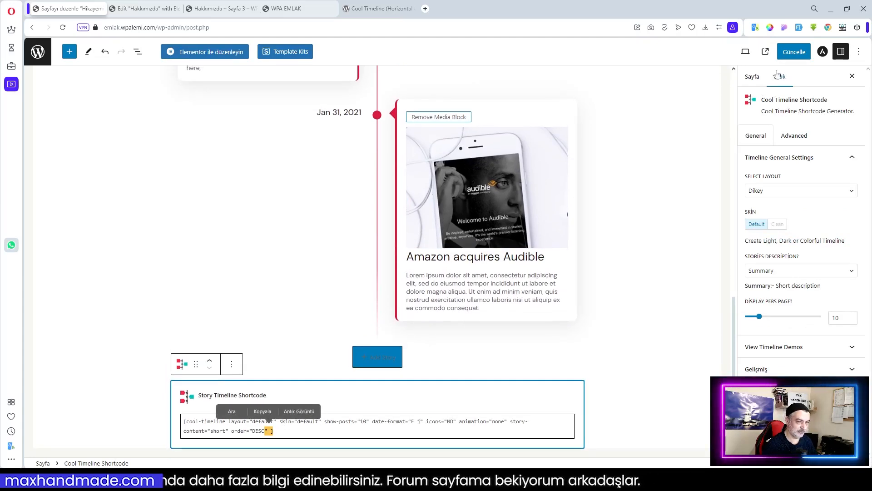
# View the published Hikayemiz page and examine the EMLAK SİTEMİZİN YOLCULUĞU timeline from its first to its last story.
pyautogui.click(766, 52)
pyautogui.scroll(-10, 456, 186)
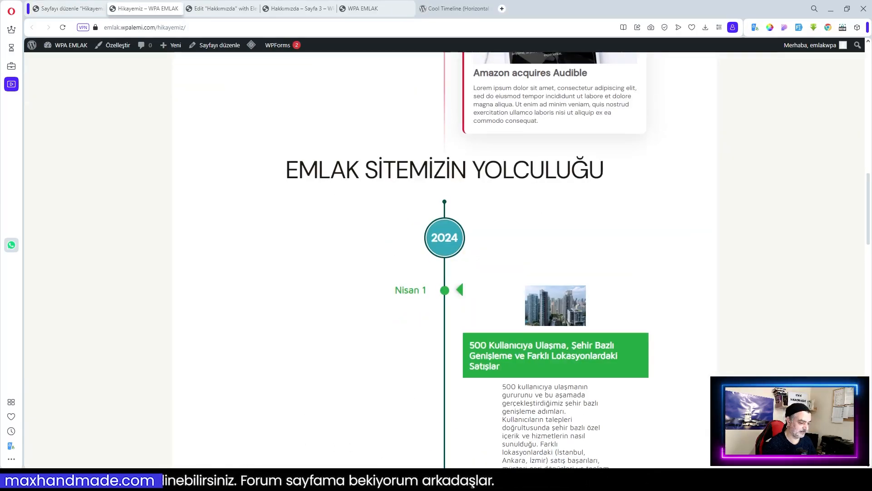
pyautogui.scroll(-5, 502, 249)
pyautogui.scroll(-7, 502, 249)
pyautogui.scroll(-15, 502, 249)
pyautogui.scroll(-4, 504, 247)
pyautogui.scroll(12, 507, 246)
pyautogui.scroll(18, 507, 246)
pyautogui.scroll(3, 507, 245)
pyautogui.scroll(-20, 507, 245)
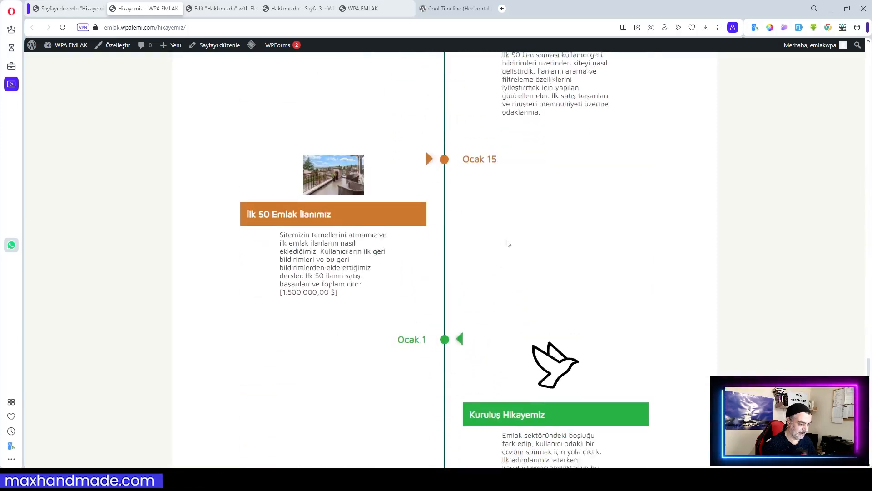
pyautogui.scroll(-3, 507, 244)
pyautogui.scroll(15, 452, 201)
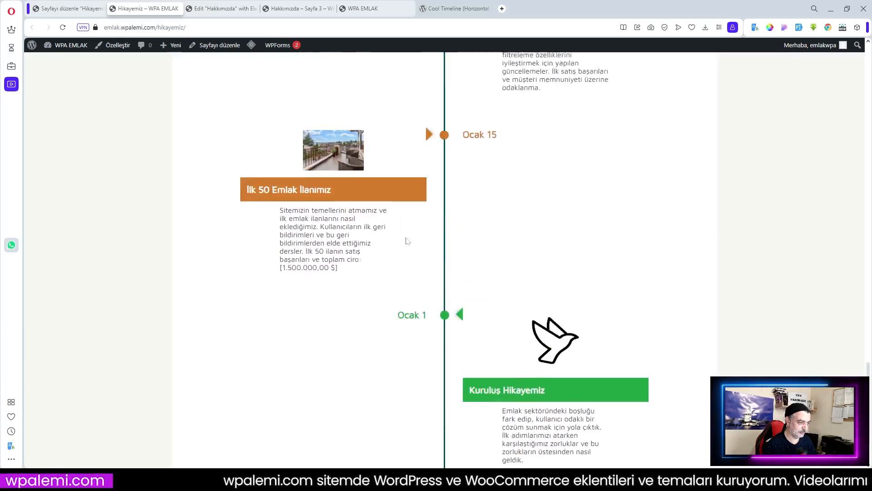
# Return to the Hikayemiz editor and highlight the full shortcode text in the Story Timeline Shortcode block.
pyautogui.click(68, 8)
pyautogui.click(281, 434)
pyautogui.moveTo(282, 437); pyautogui.dragTo(343, 247)
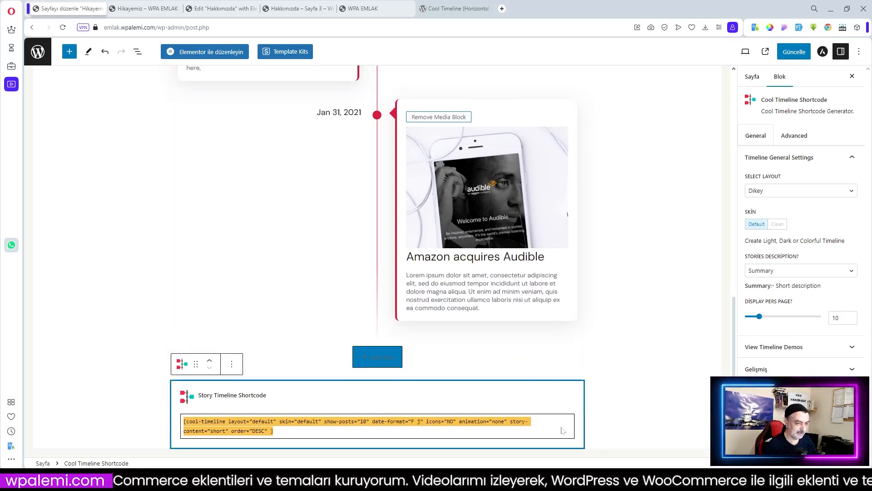
pyautogui.click(542, 431)
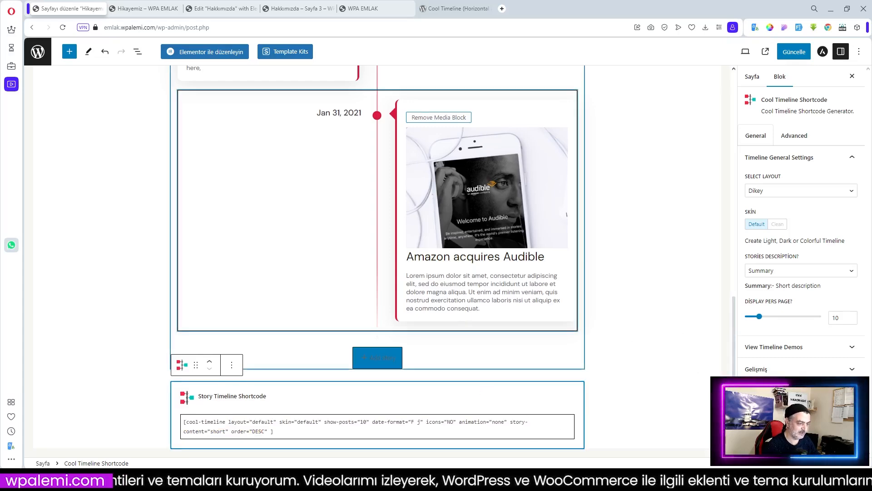
# Delete the Cool Timeline Block with the sample Amazon stories from the Hikayemiz page.
pyautogui.scroll(10, 571, 153)
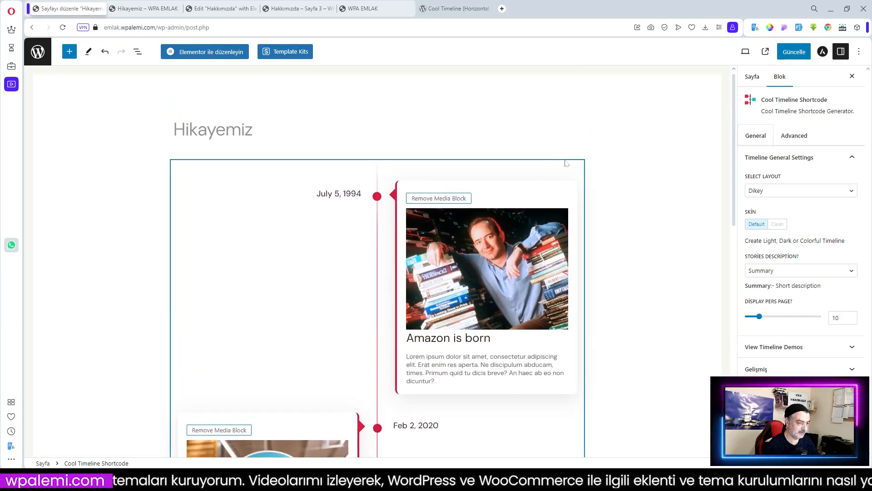
pyautogui.click(566, 165)
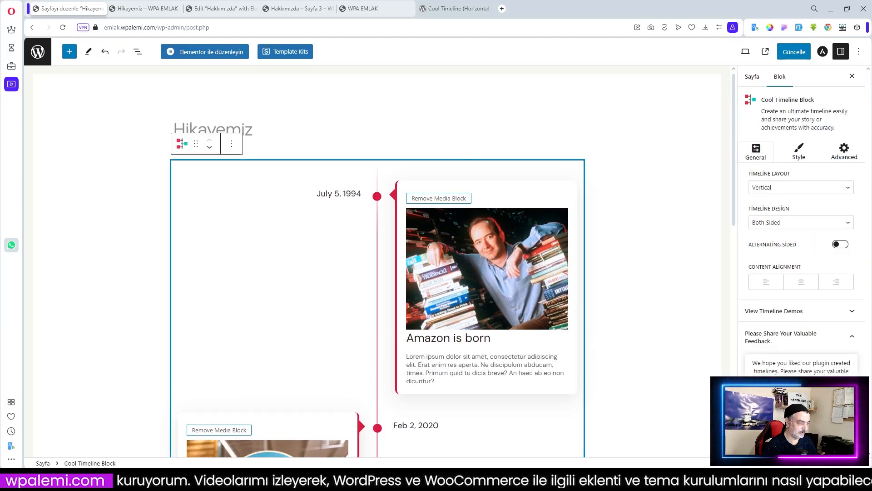
pyautogui.click(232, 144)
pyautogui.click(231, 336)
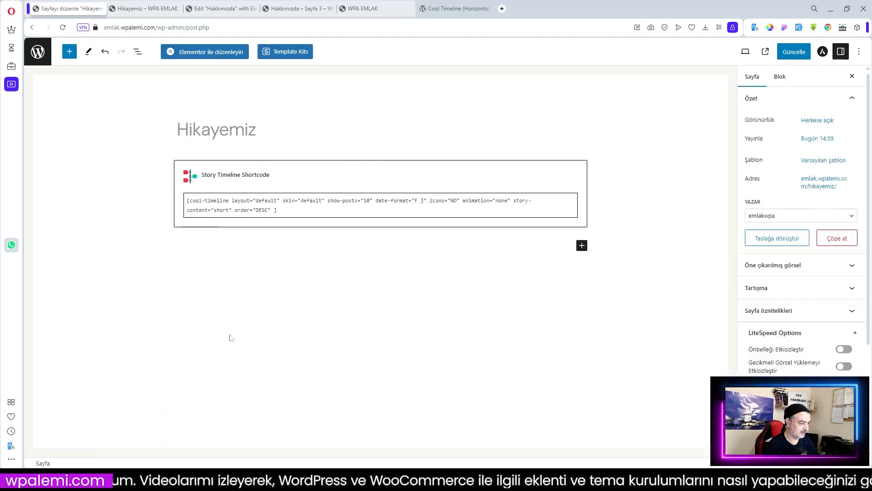
# Set the layout of the Story Timeline Shortcode block to Yatay.
pyautogui.click(508, 222)
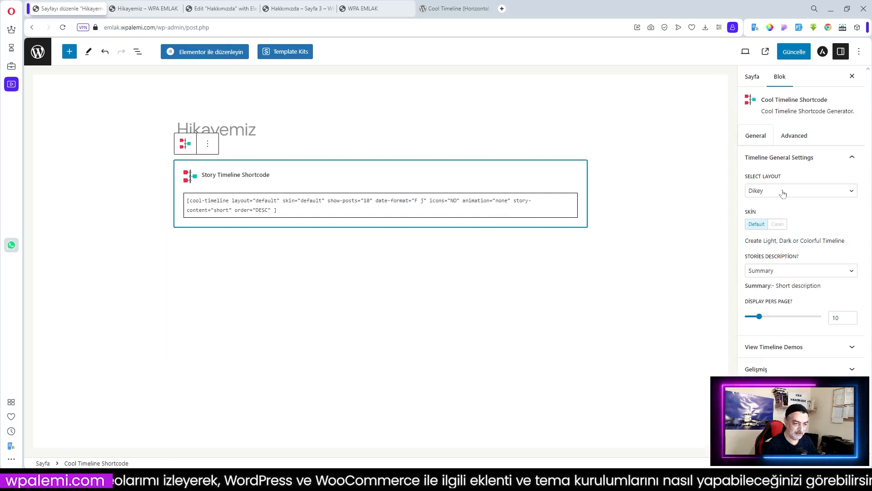
pyautogui.click(801, 194)
pyautogui.click(784, 209)
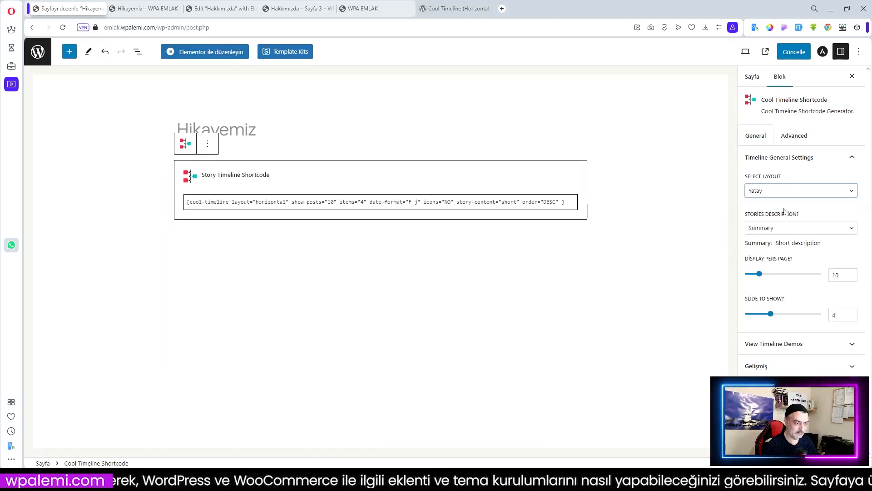
pyautogui.click(788, 193)
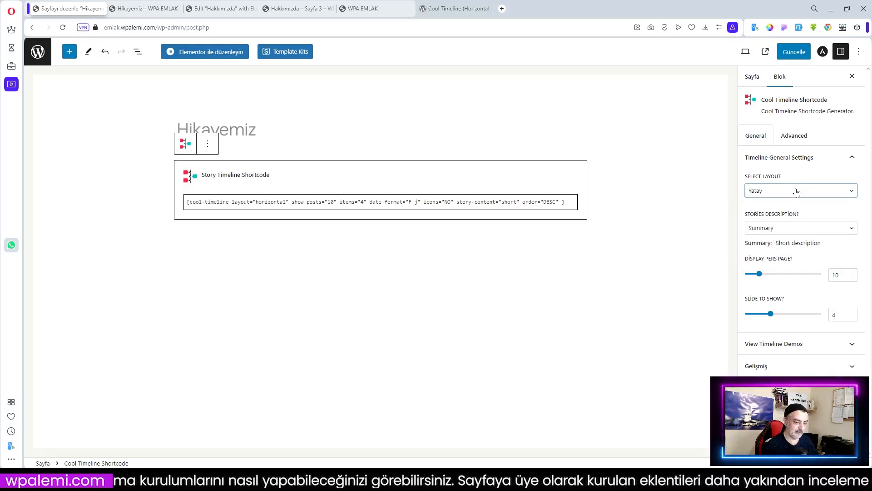
# Review the shortcode block's story description options and demo section, and set its icon display to Icons.
pyautogui.click(791, 229)
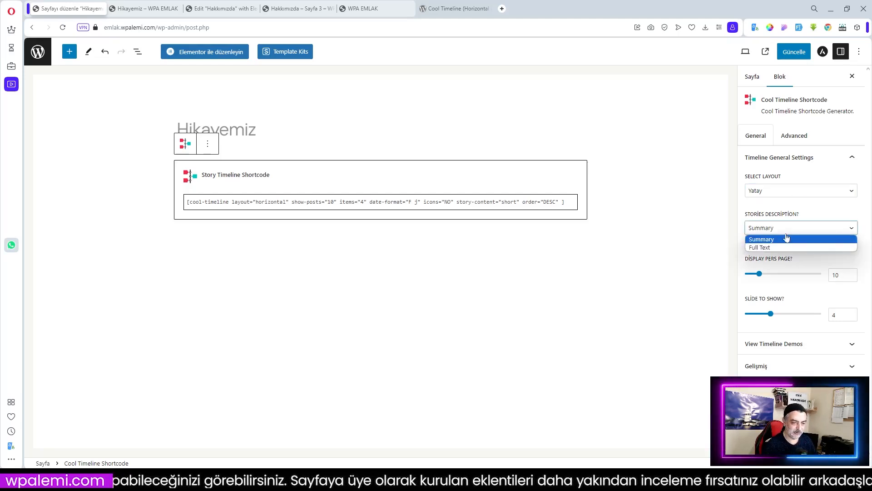
pyautogui.click(791, 207)
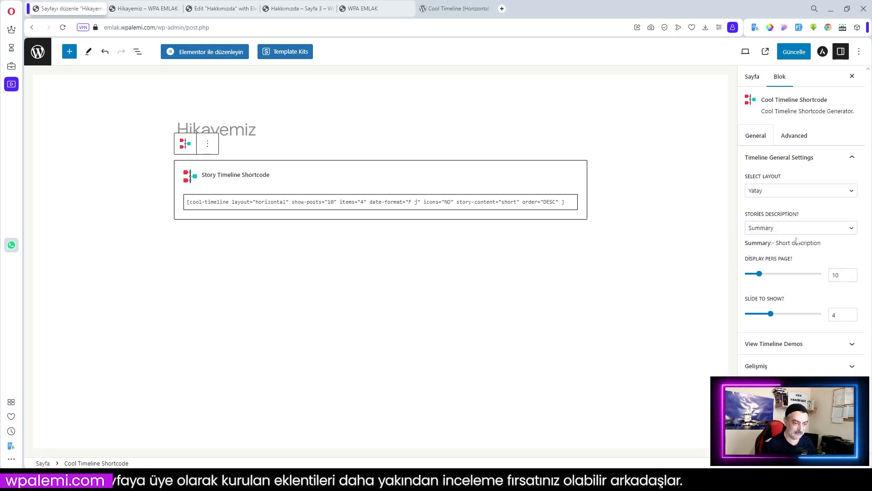
pyautogui.click(787, 346)
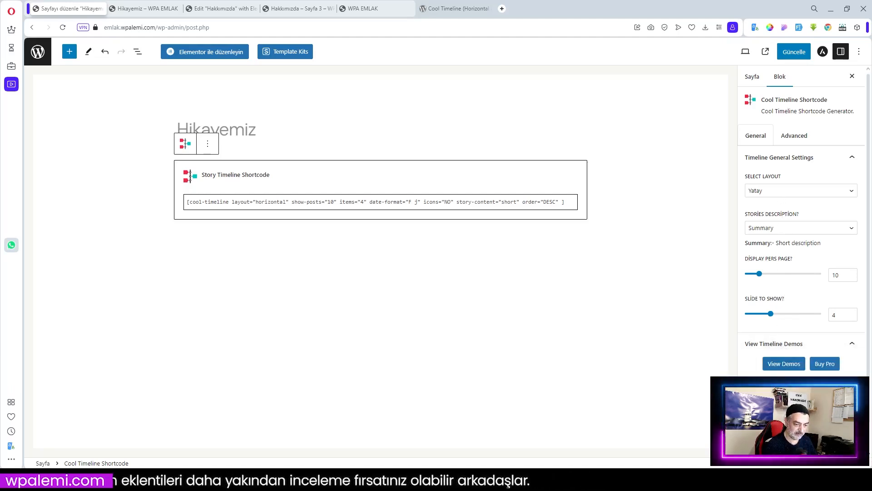
pyautogui.click(789, 138)
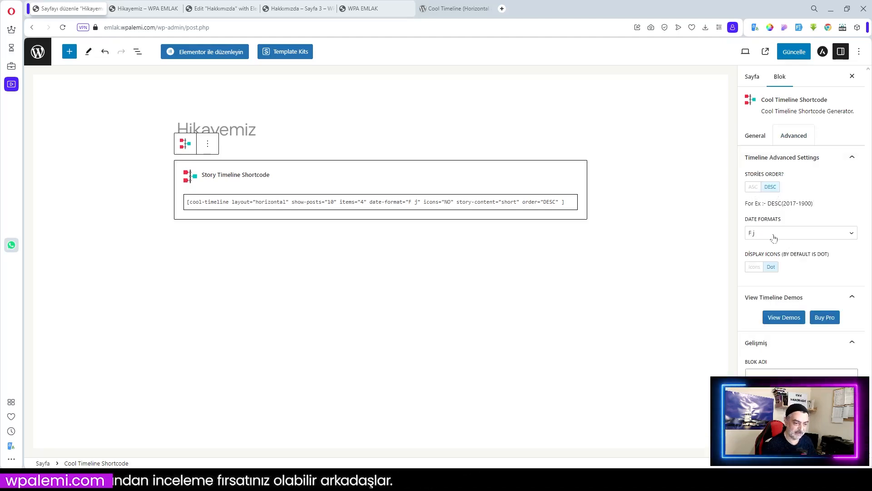
pyautogui.click(754, 269)
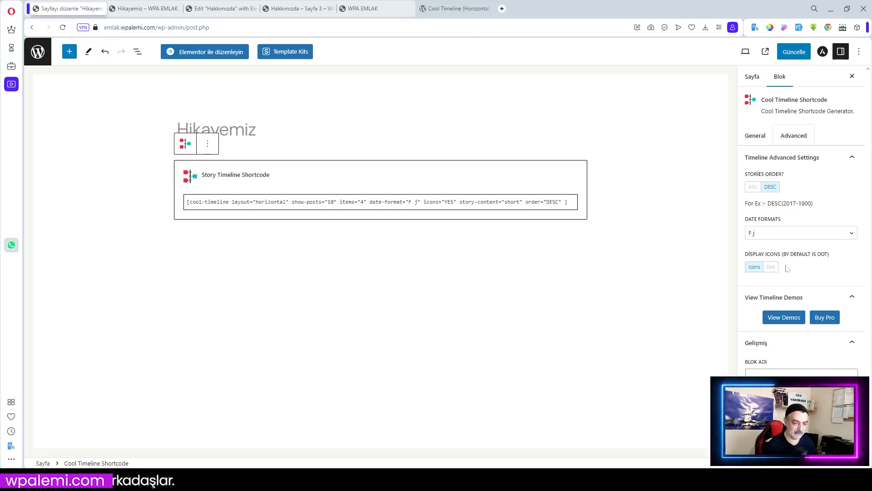
# Set the Story Timeline Shortcode block's layout to Dikey, try the Clean skin, and set the skin back to Default.
pyautogui.click(756, 137)
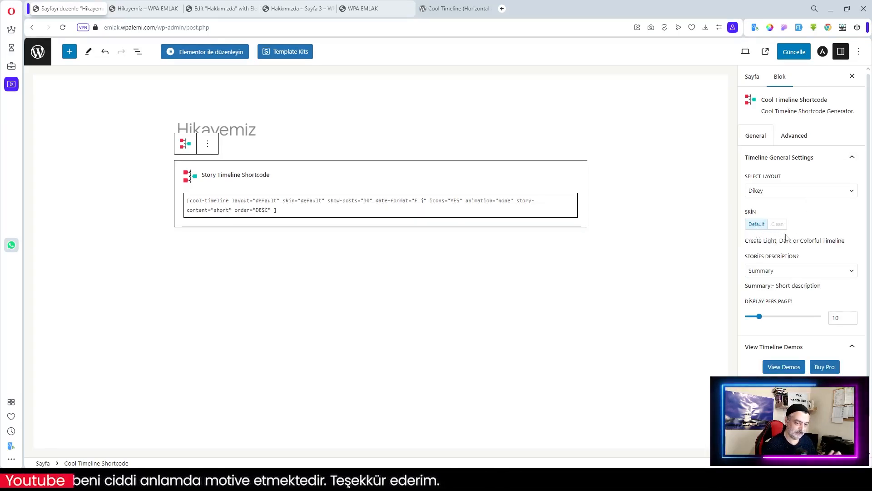
pyautogui.click(784, 225)
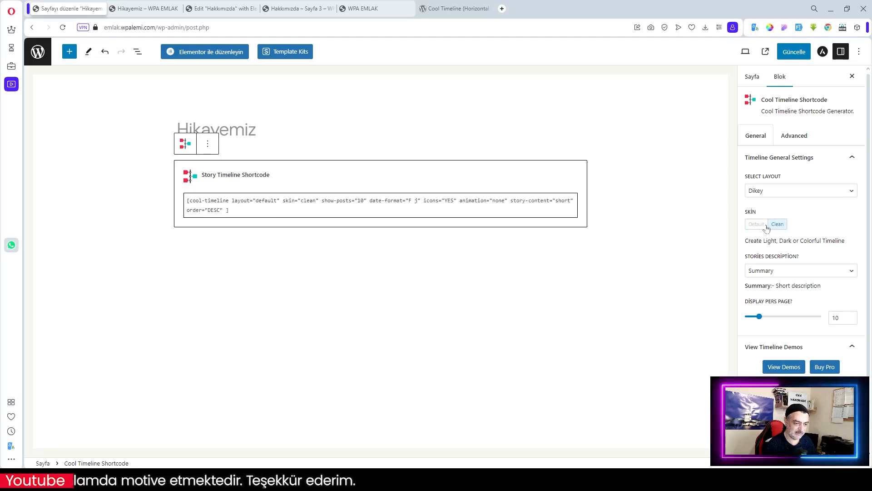
pyautogui.click(756, 225)
pyautogui.moveTo(789, 240); pyautogui.dragTo(796, 240)
pyautogui.click(797, 241)
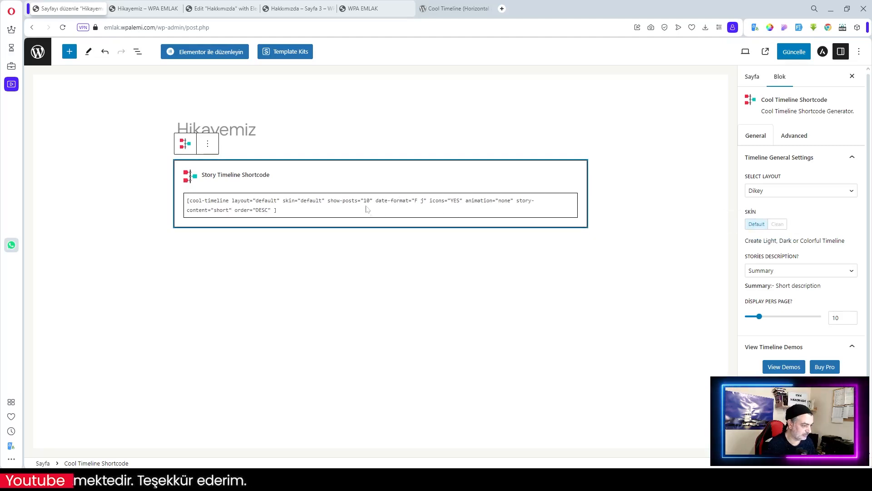
# Copy the full shortcode text from the Story Timeline Shortcode block.
pyautogui.moveTo(378, 201); pyautogui.dragTo(393, 201)
pyautogui.click(394, 201)
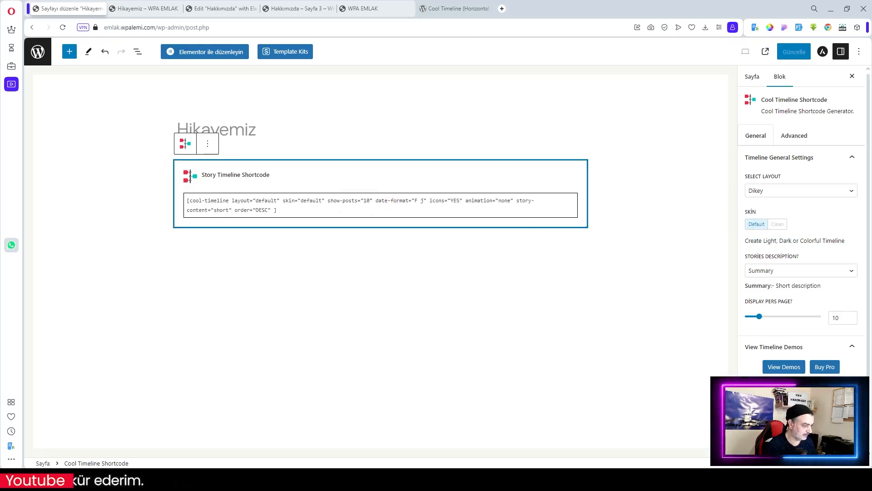
pyautogui.tripleClick(311, 200)
pyautogui.hotkey('ctrl', 'c')
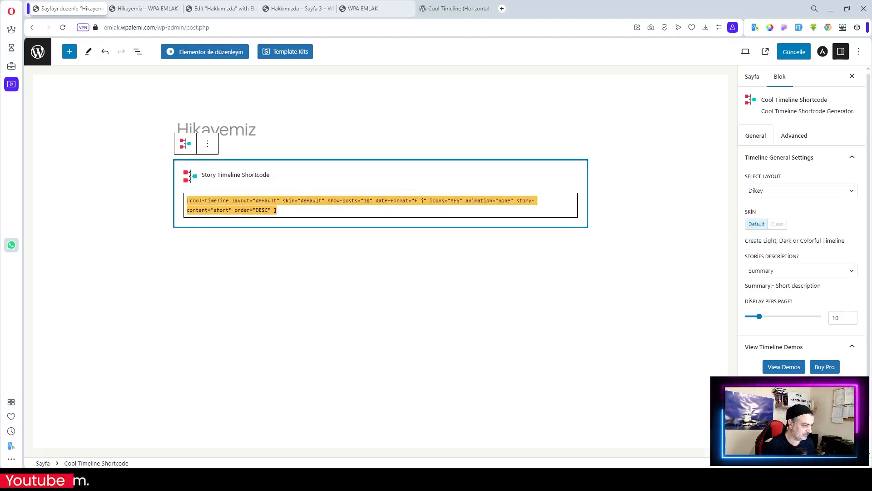
# Try the Clean skin on the shortcode block again, then restore the Default skin.
pyautogui.click(777, 224)
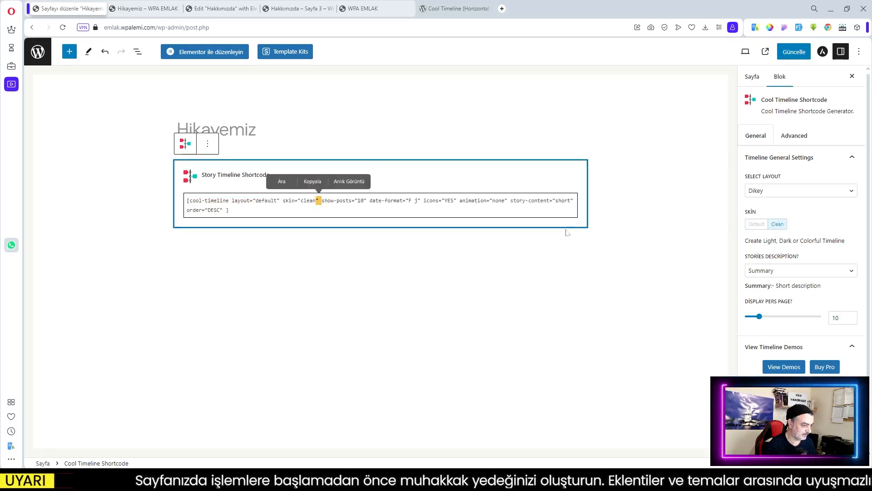
pyautogui.click(755, 224)
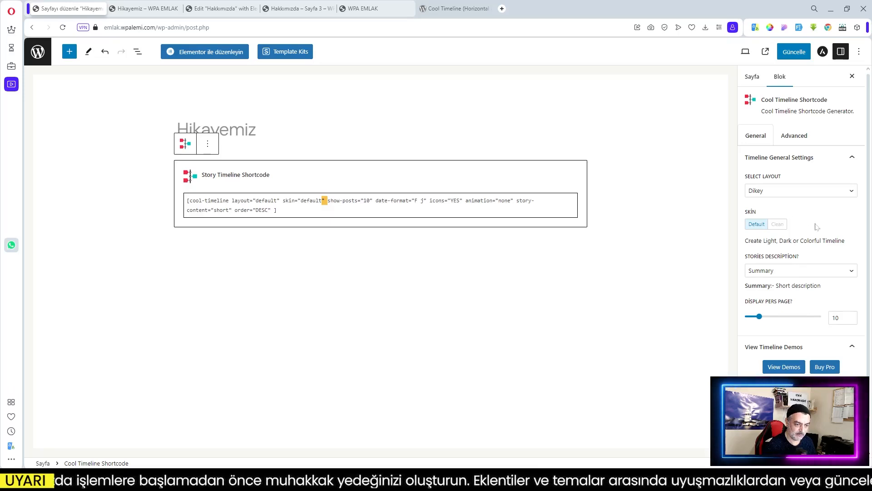
pyautogui.scroll(-1, 817, 227)
pyautogui.scroll(1, 798, 281)
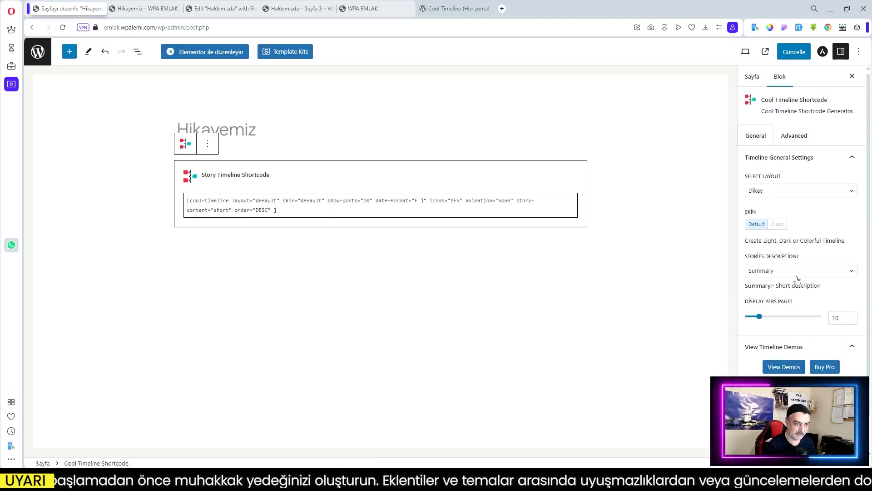
# Set the shortcode block's animation to fadeInUp and update the Hikayemiz page.
pyautogui.click(794, 136)
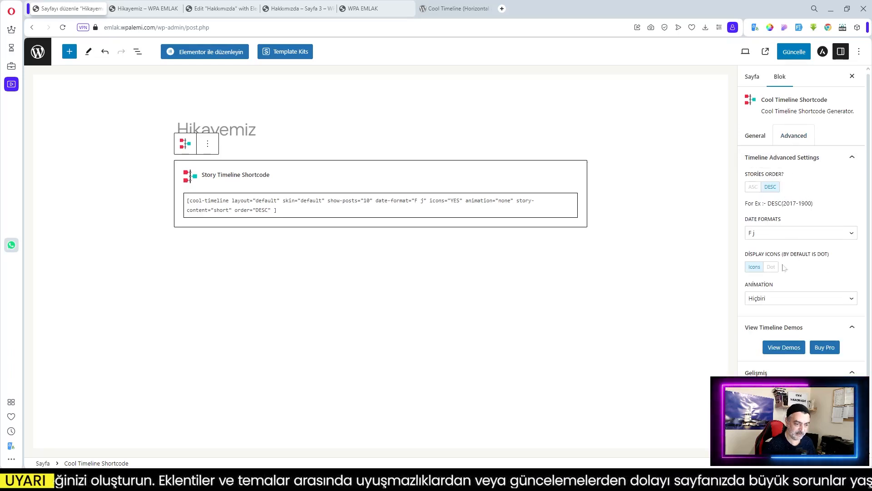
pyautogui.click(771, 299)
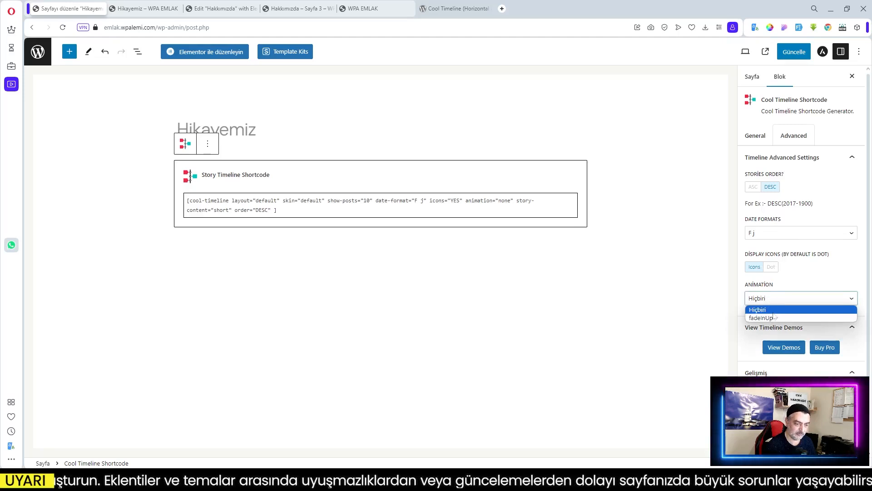
pyautogui.click(775, 317)
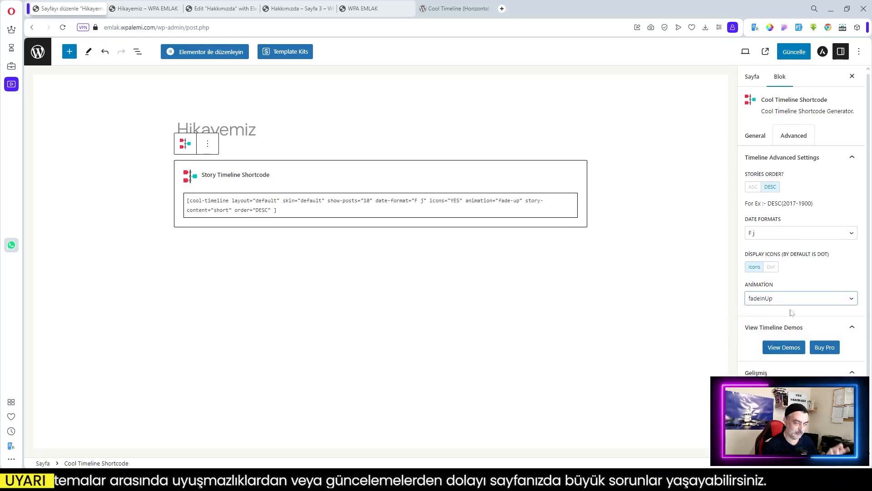
pyautogui.click(794, 52)
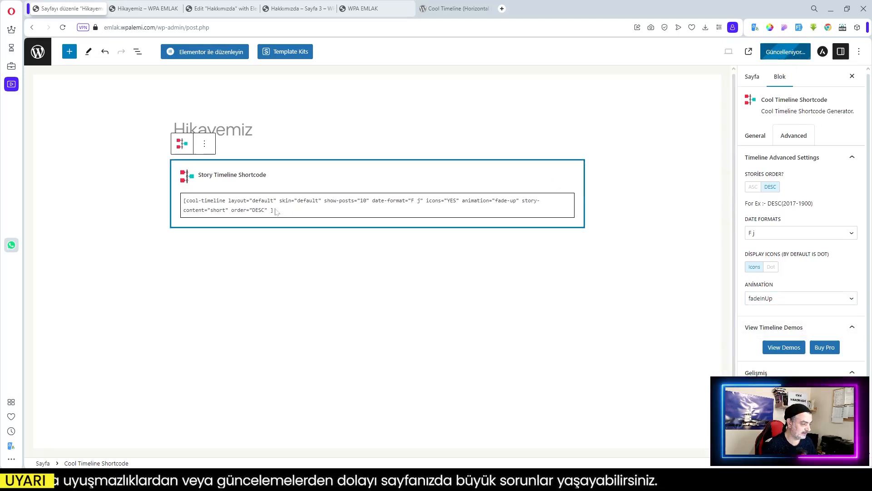
# Select and copy the complete shortcode with the fade-up animation from the Story Timeline Shortcode block.
pyautogui.doubleClick(259, 211)
pyautogui.click(278, 212)
pyautogui.moveTo(279, 212); pyautogui.dragTo(257, 75)
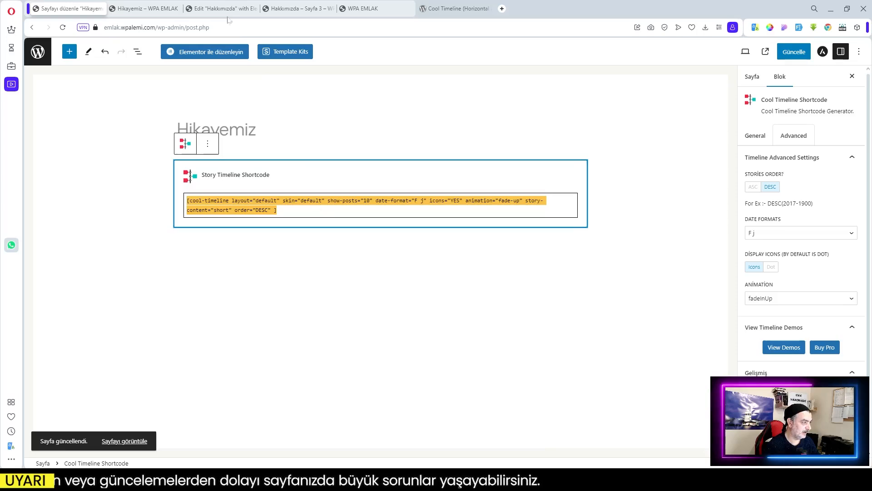
# In the Elementor editor of the Hakkımızda page, replace the Kısa kod widget's shortcode with the copied Cool Timeline shortcode.
pyautogui.click(135, 9)
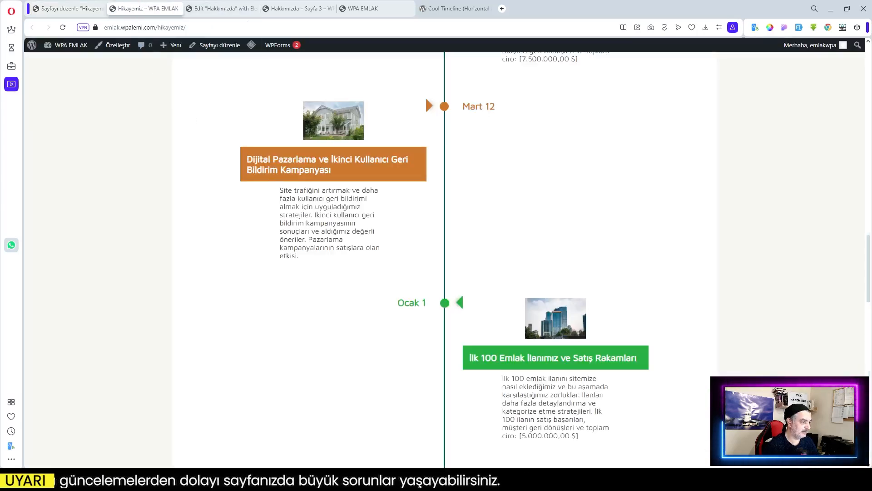
pyautogui.click(214, 10)
pyautogui.scroll(4, 502, 257)
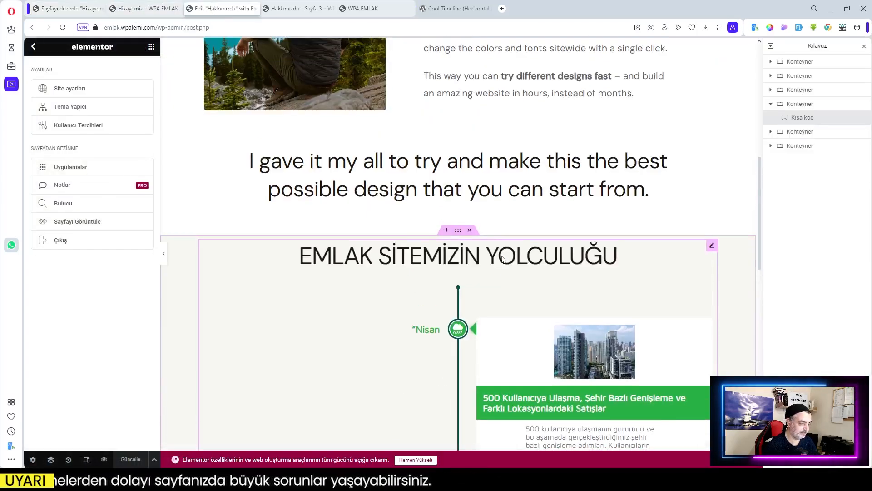
pyautogui.scroll(-2, 426, 250)
pyautogui.click(384, 250)
pyautogui.click(99, 165)
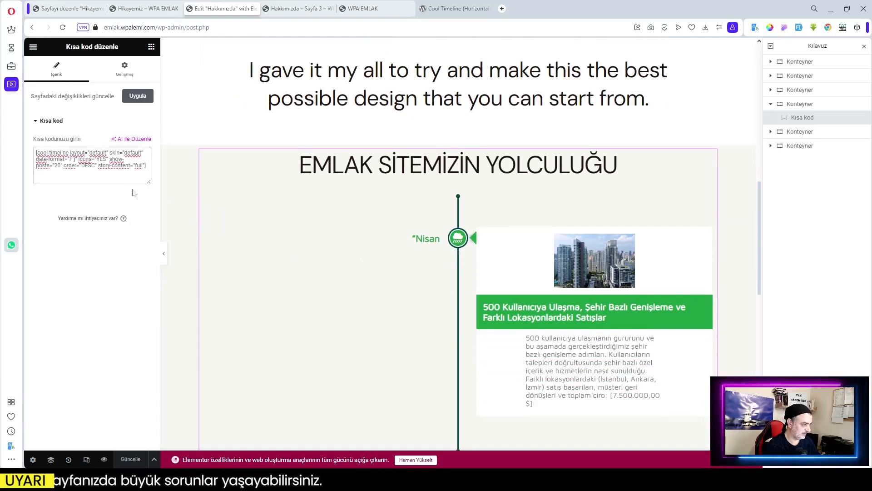
pyautogui.moveTo(146, 168); pyautogui.dragTo(25, 144)
pyautogui.press('BackSpace')
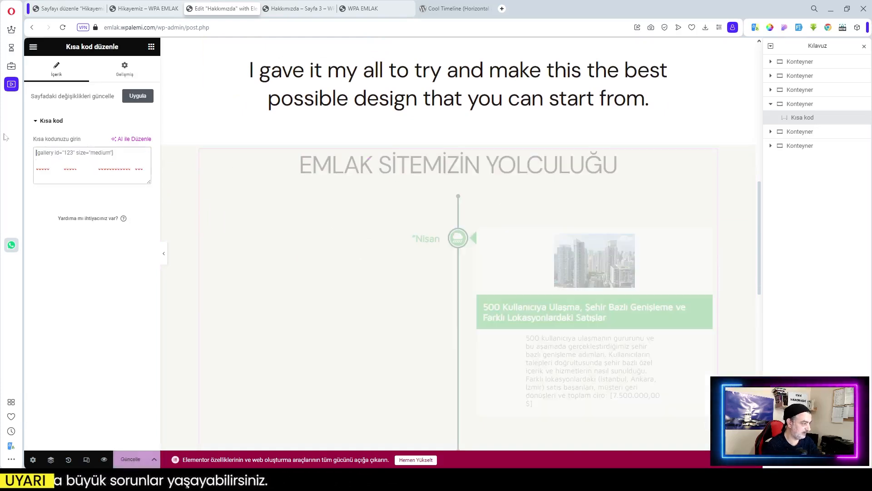
pyautogui.hotkey('ctrl', 'v')
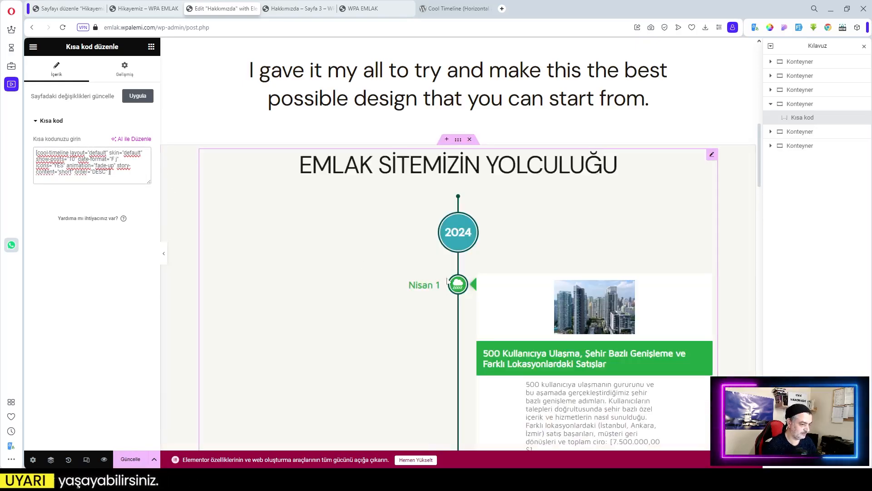
# Check the timeline preview in the Elementor editor and update the Hakkımızda page.
pyautogui.scroll(-4, 523, 305)
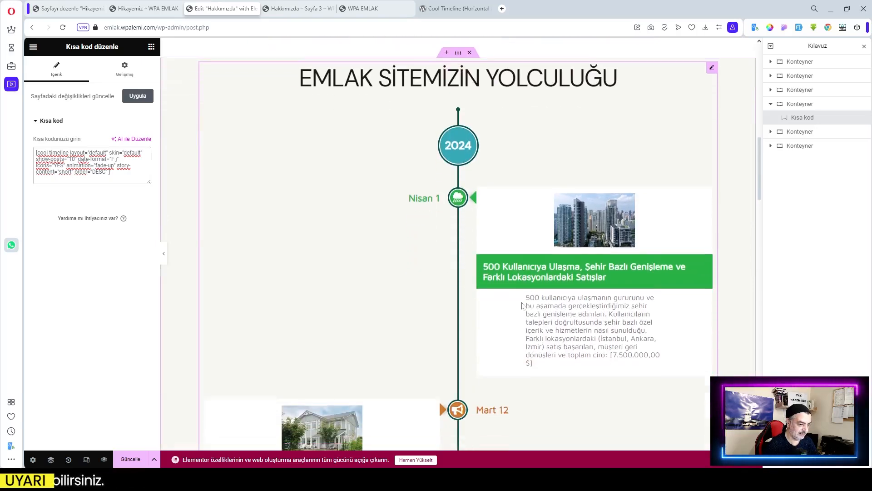
pyautogui.scroll(-8, 523, 247)
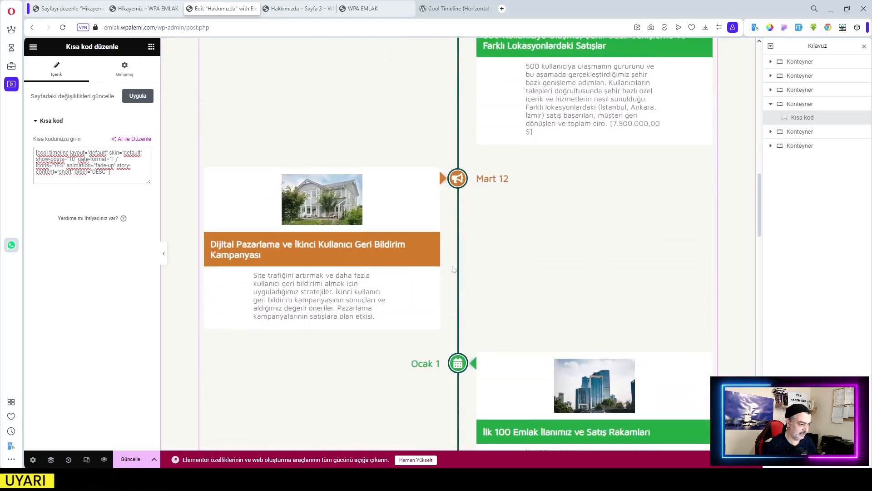
pyautogui.scroll(4, 453, 269)
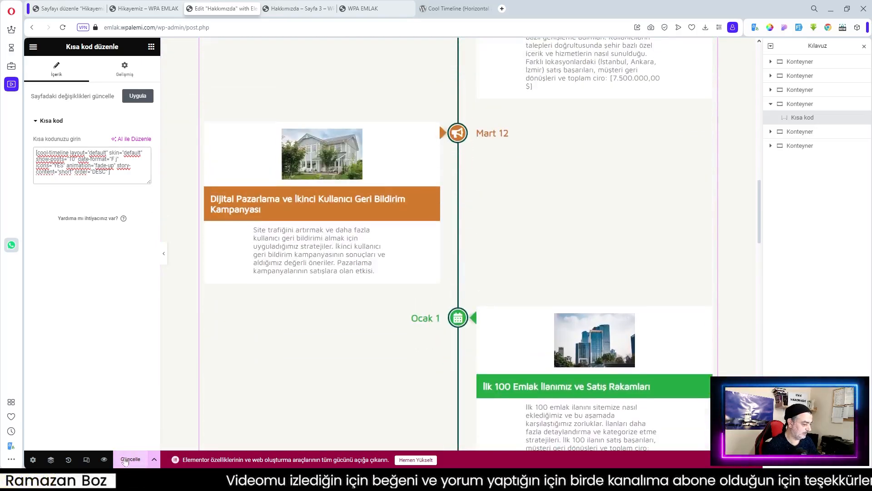
pyautogui.scroll(4, 455, 227)
# Reload the live Hikayemiz page and examine the story icons, dates and scroll animation along the whole vertical timeline.
pyautogui.click(174, 6)
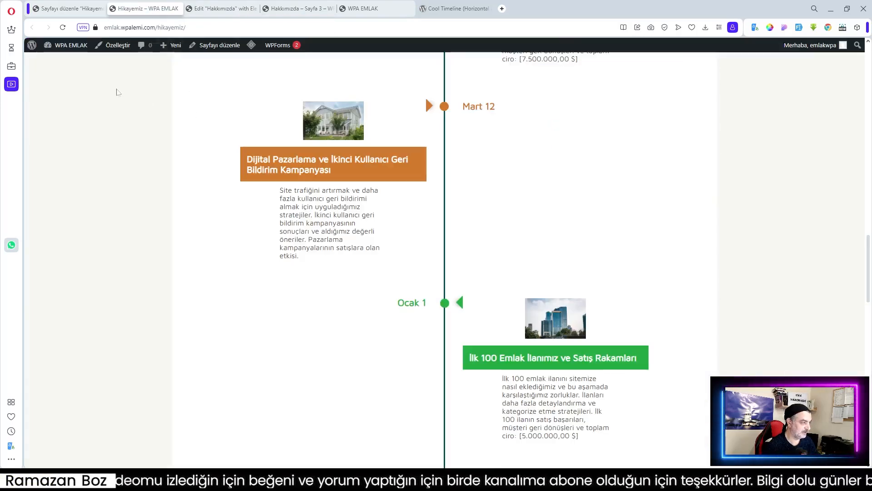
pyautogui.scroll(-5, 508, 221)
pyautogui.scroll(10, 507, 222)
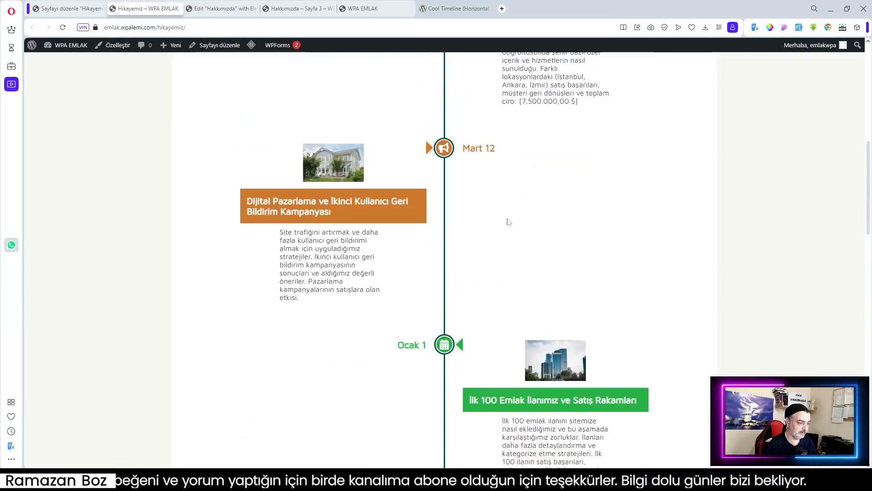
pyautogui.scroll(-8, 511, 222)
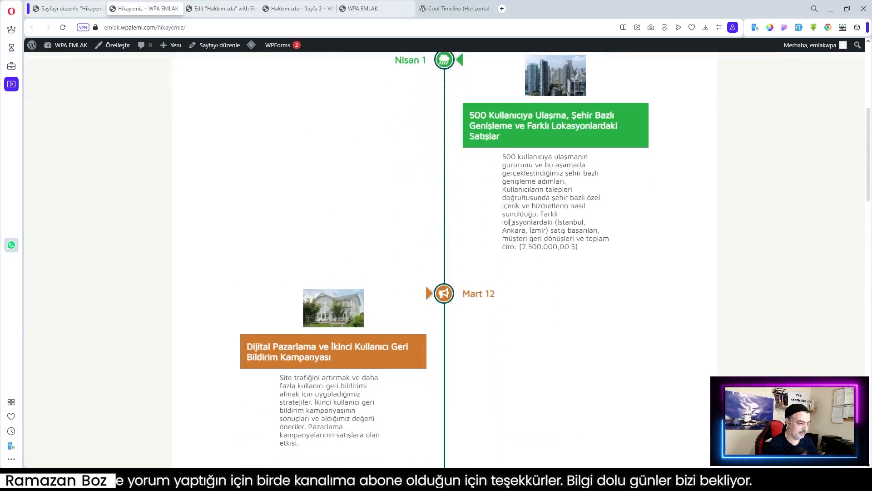
pyautogui.scroll(-8, 511, 222)
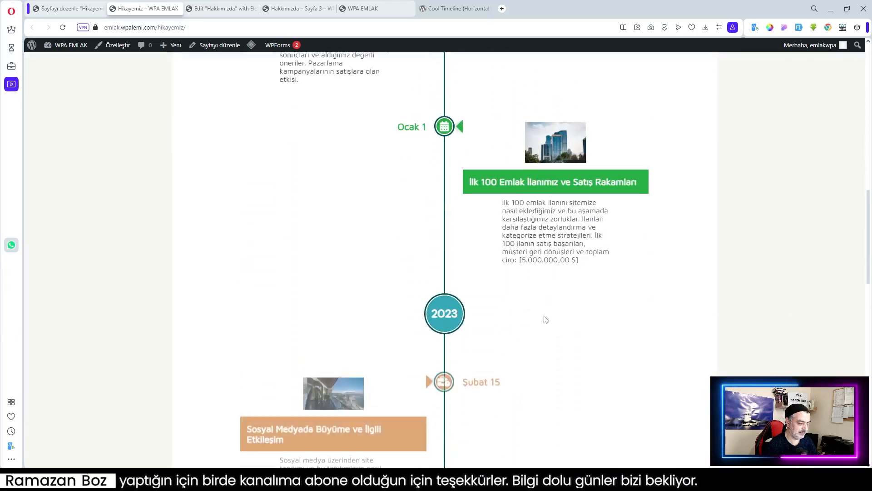
pyautogui.scroll(-8, 546, 318)
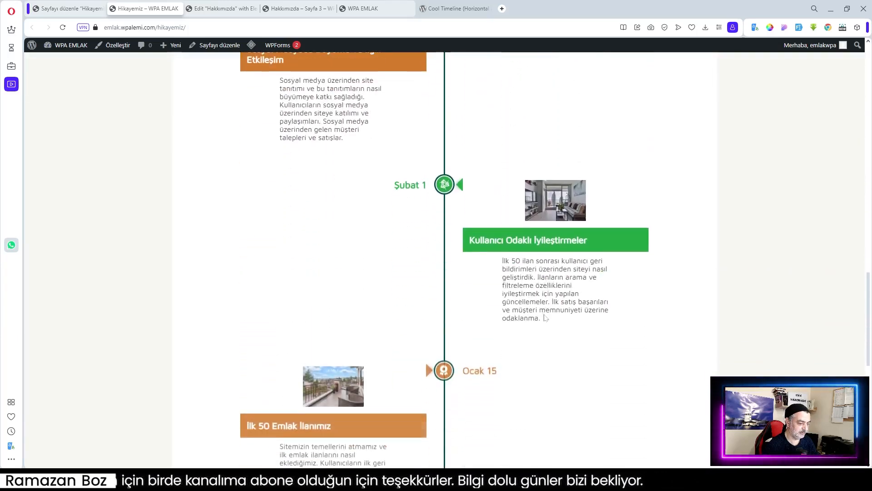
pyautogui.scroll(-5, 545, 317)
pyautogui.scroll(12, 545, 318)
pyautogui.scroll(10, 546, 318)
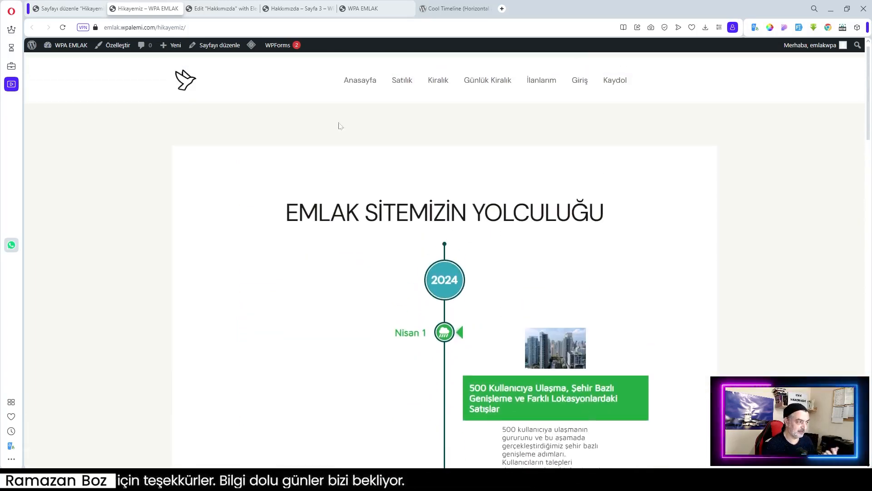
# Reload the live Hakkımızda page, remove page/3/ from its address, and load emlak.wpalemi.com/hakkimizda/.
pyautogui.click(223, 8)
pyautogui.click(287, 11)
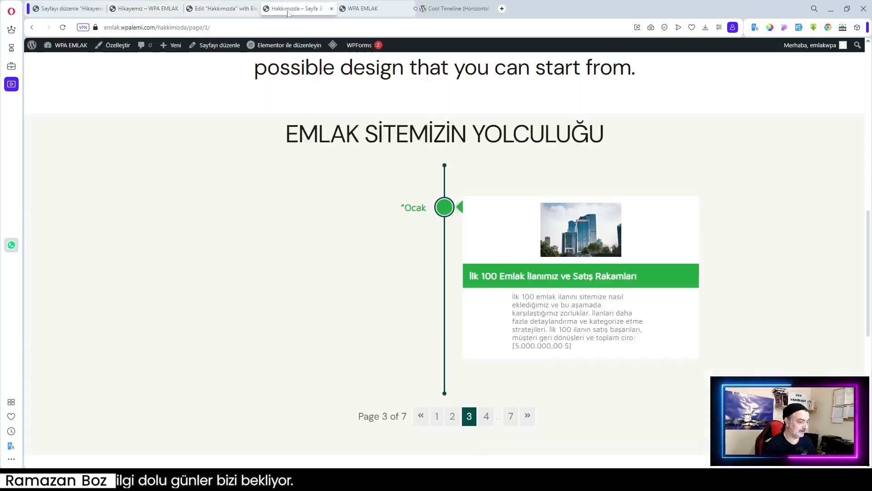
pyautogui.click(63, 27)
pyautogui.moveTo(212, 28); pyautogui.dragTo(192, 28)
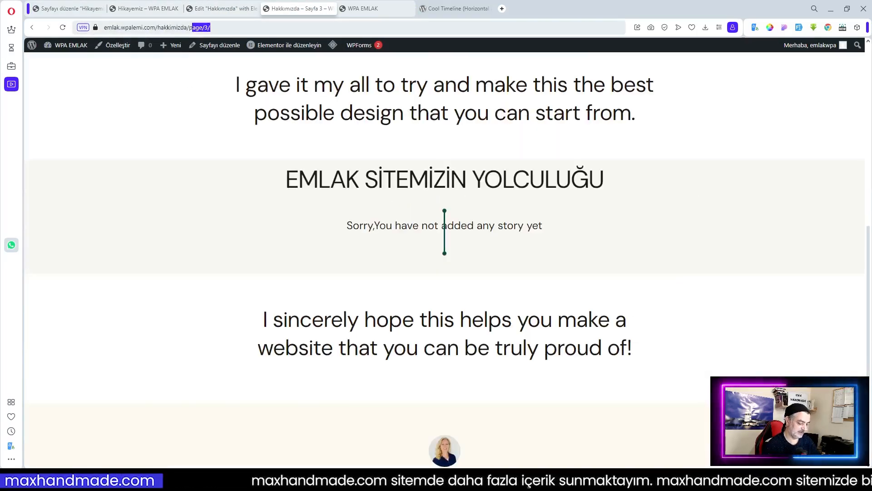
pyautogui.press('BackSpace')
pyautogui.press('BackSpace')
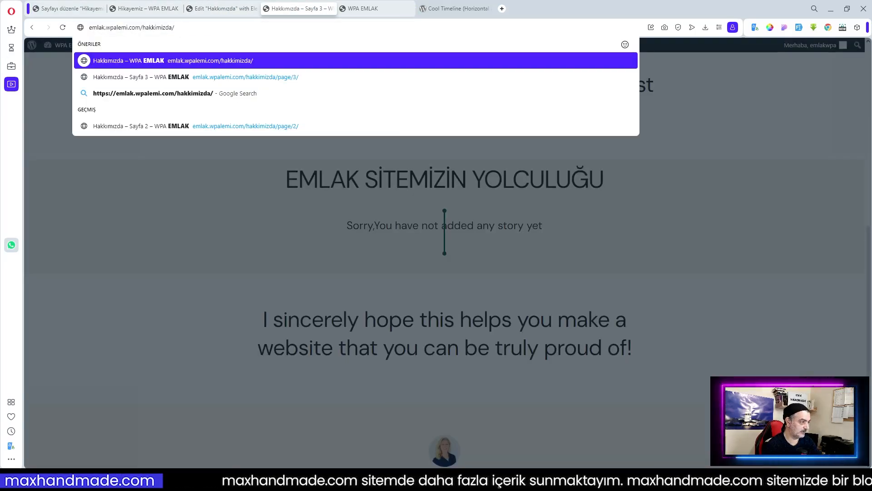
pyautogui.press('Return')
# Examine the story timeline on the live Hakkımızda page from the newest story to Kuruluş Hikayemiz.
pyautogui.scroll(-12, 603, 247)
pyautogui.scroll(-10, 603, 248)
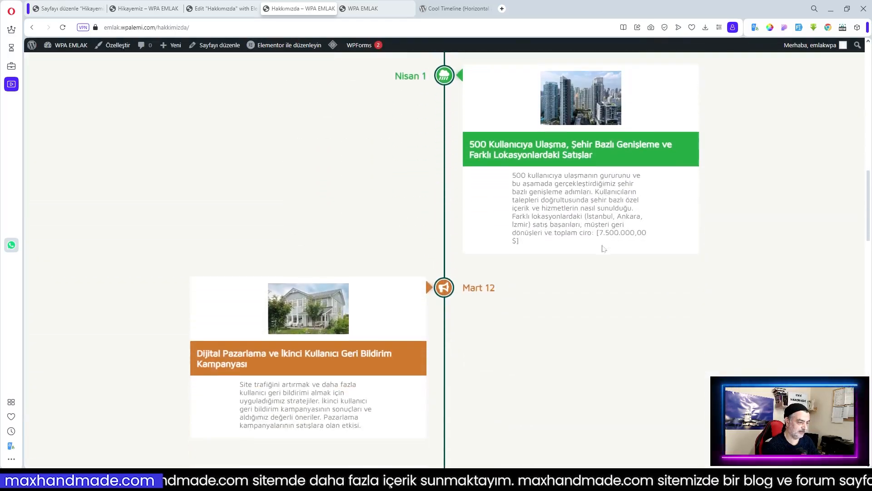
pyautogui.scroll(-10, 603, 249)
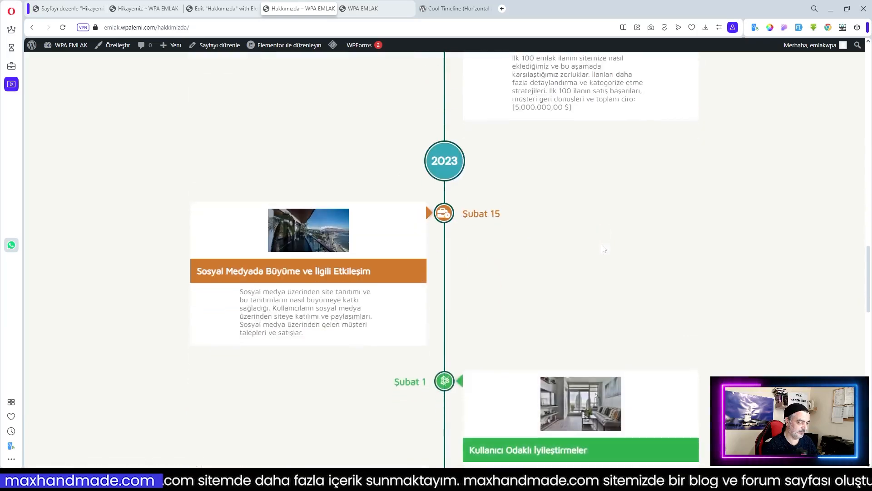
pyautogui.scroll(-6, 603, 249)
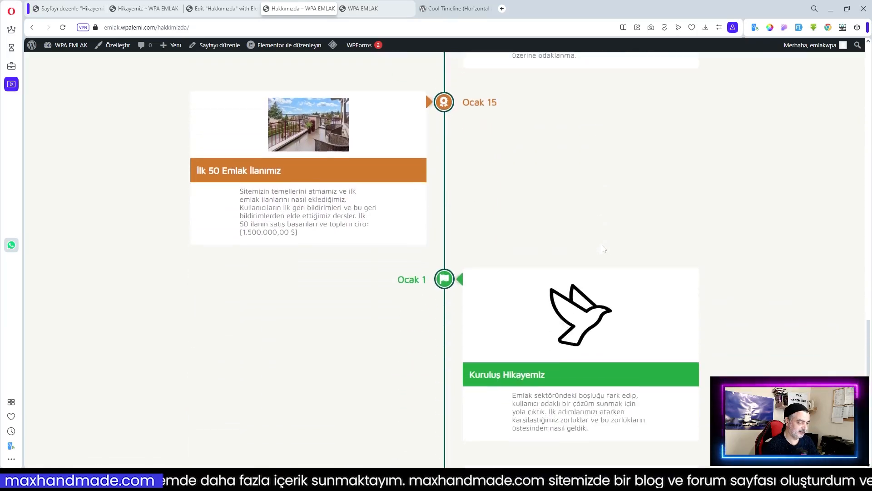
pyautogui.scroll(4, 603, 248)
pyautogui.scroll(4, 603, 248)
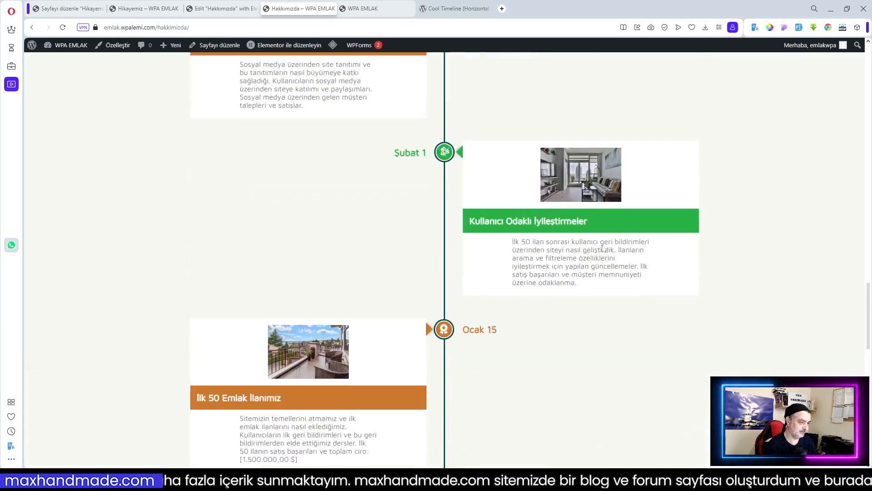
pyautogui.scroll(12, 603, 249)
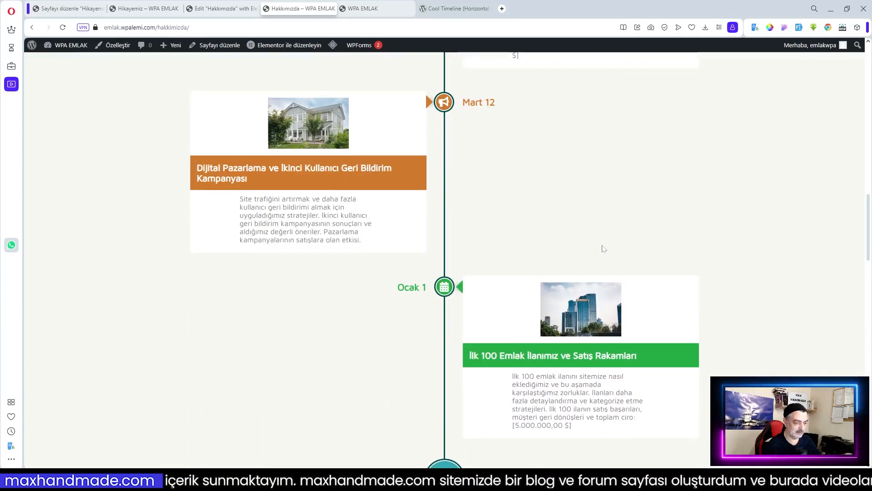
# Review the 2024 and 2023 stories in the timeline on the live Hakkımızda page.
pyautogui.scroll(9, 604, 249)
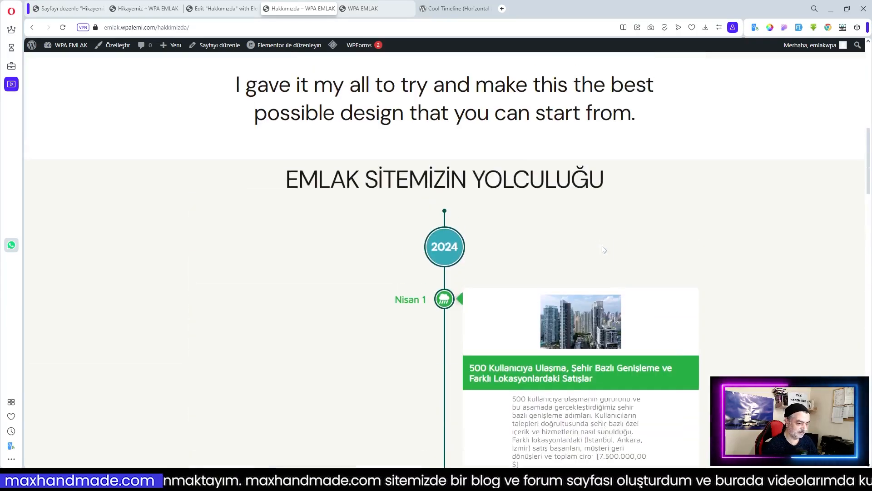
pyautogui.scroll(-3, 603, 249)
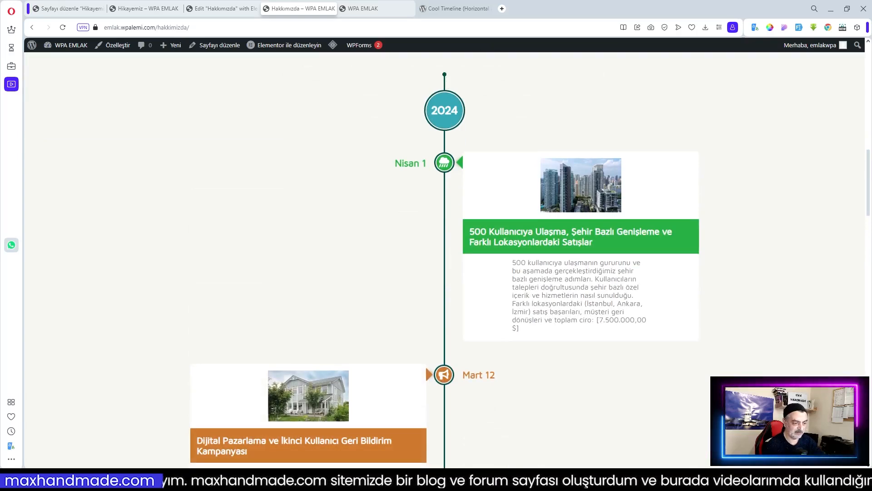
pyautogui.scroll(-13, 573, 279)
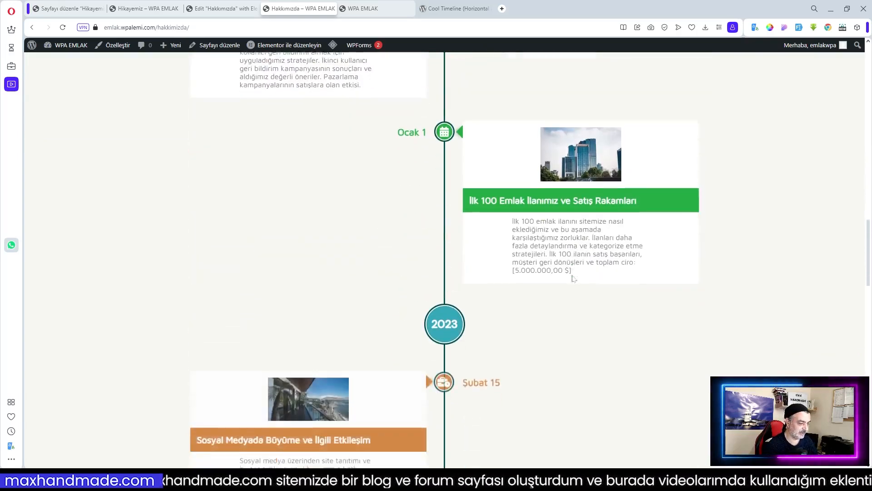
pyautogui.scroll(-4, 574, 279)
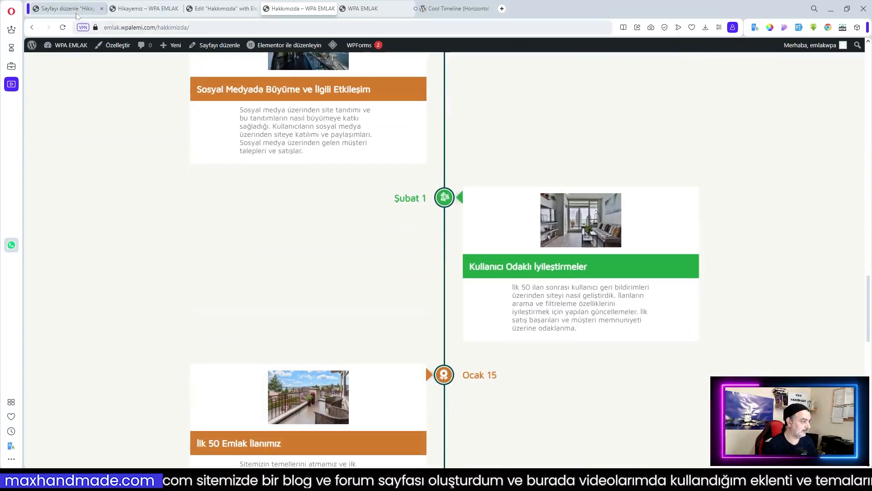
# In the Elementor editor for Hakkımızda, add a Story Timeline widget in a new section directly below the shortcode timeline.
pyautogui.click(204, 10)
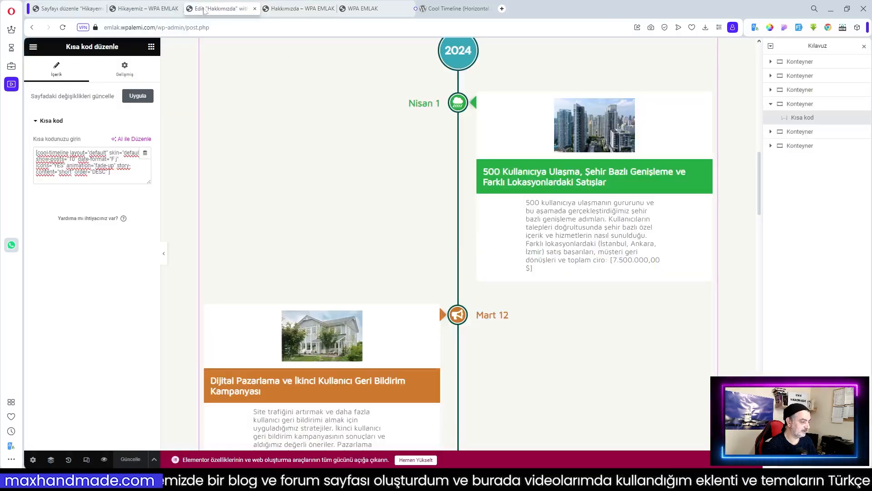
pyautogui.scroll(-12, 328, 217)
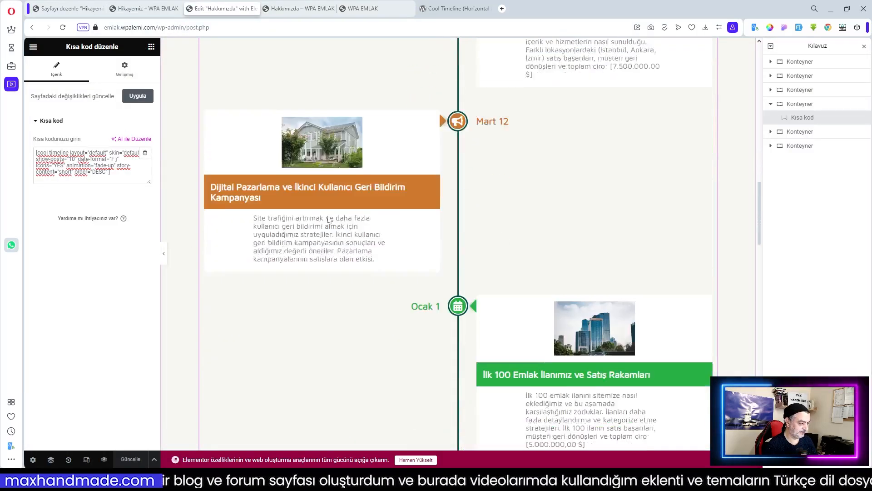
pyautogui.scroll(-12, 330, 220)
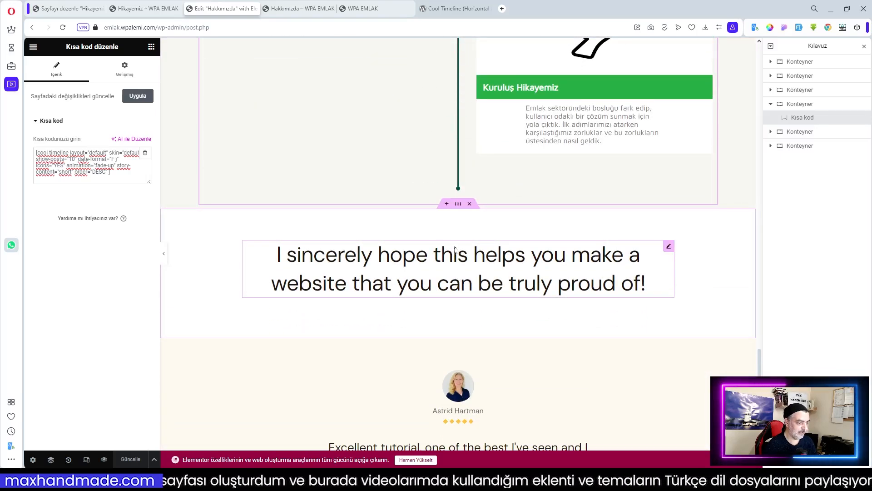
pyautogui.click(447, 203)
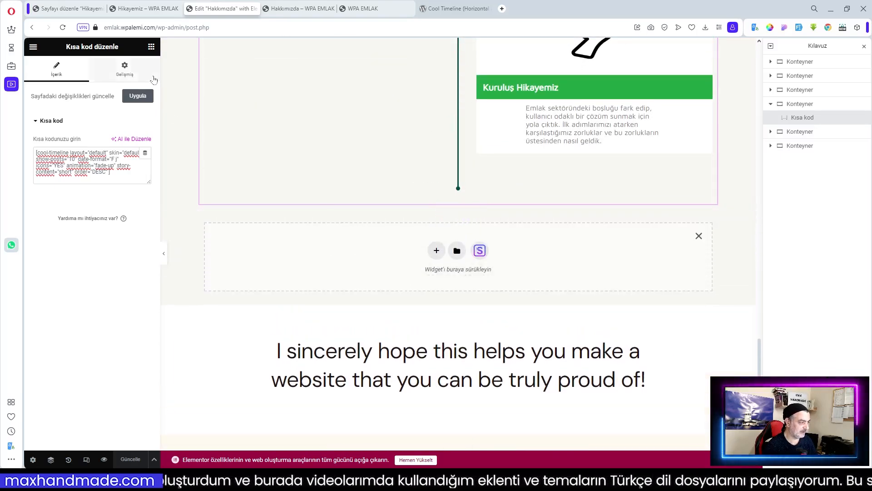
pyautogui.click(151, 48)
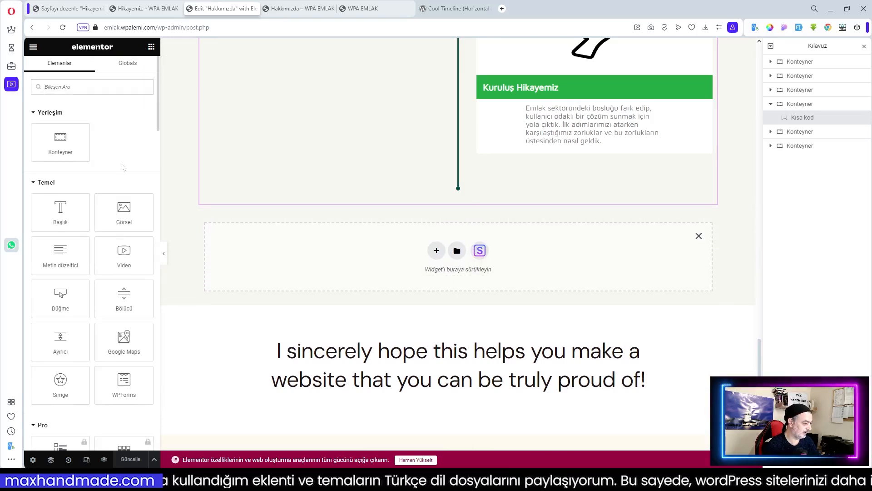
pyautogui.scroll(-15, 158, 116)
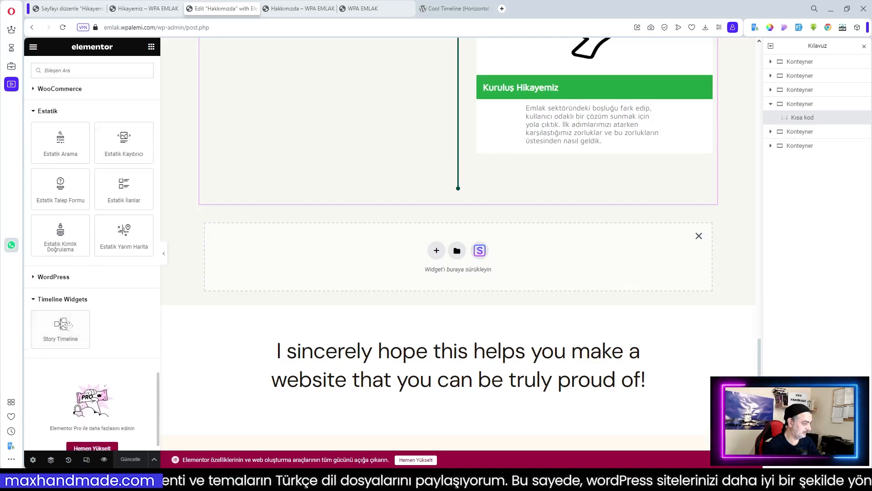
pyautogui.moveTo(78, 335); pyautogui.dragTo(362, 249)
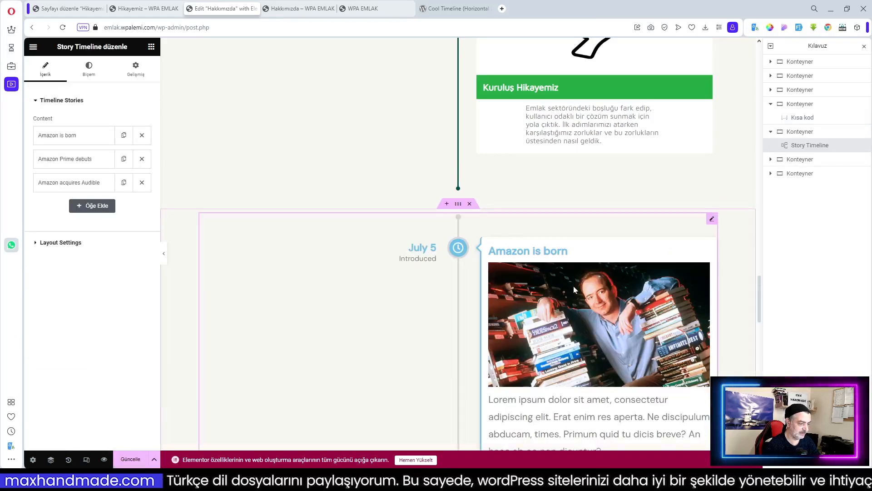
# Replace the image of the "Amazon is born" story with the skyscraper photo 1-2.jpg from the media library.
pyautogui.scroll(-3, 577, 291)
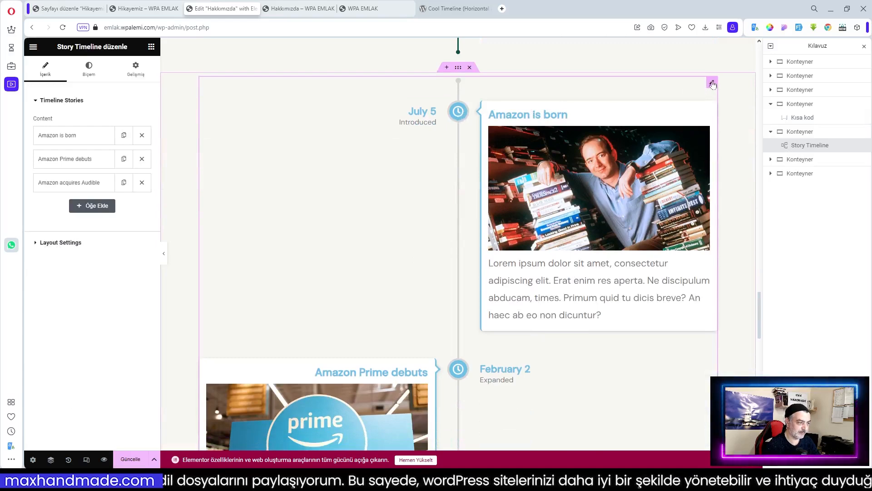
pyautogui.click(78, 135)
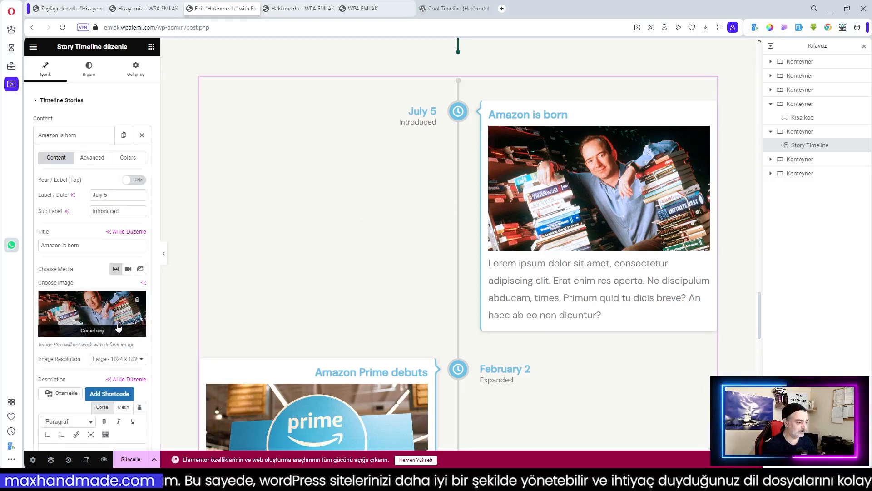
pyautogui.click(86, 333)
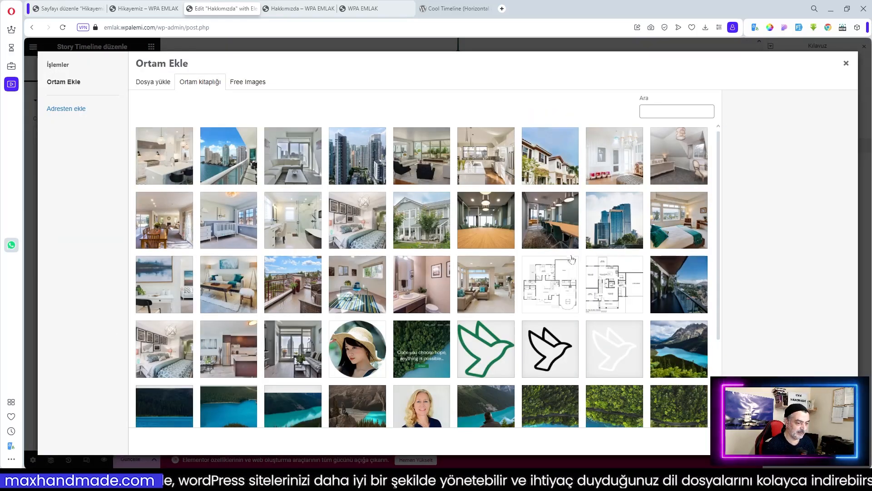
pyautogui.click(614, 232)
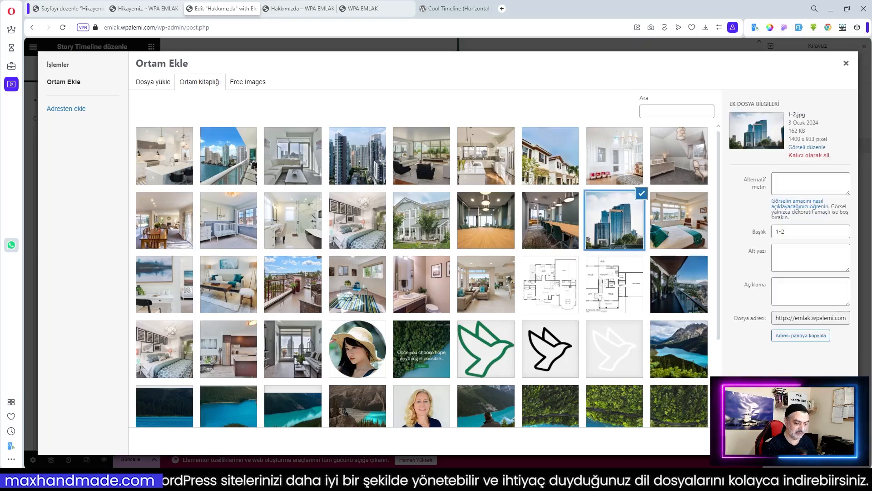
pyautogui.click(829, 440)
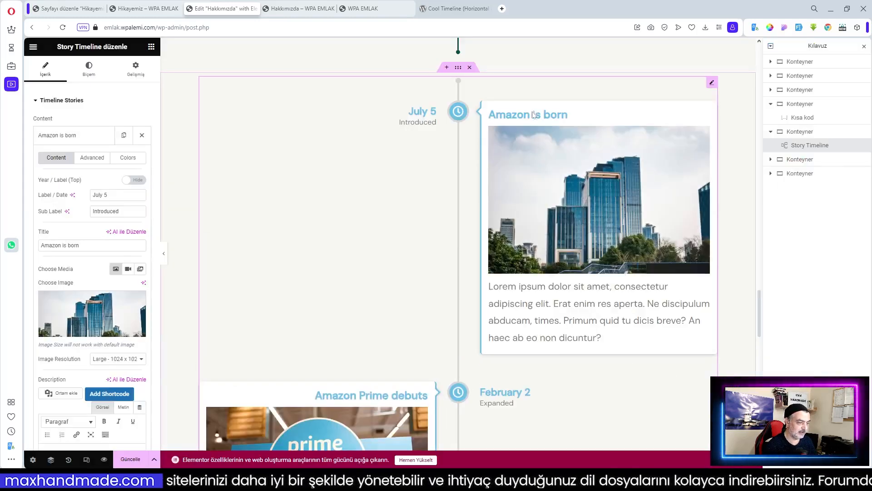
# Change the first story's title to "WPA Emlak".
pyautogui.click(94, 137)
pyautogui.click(94, 136)
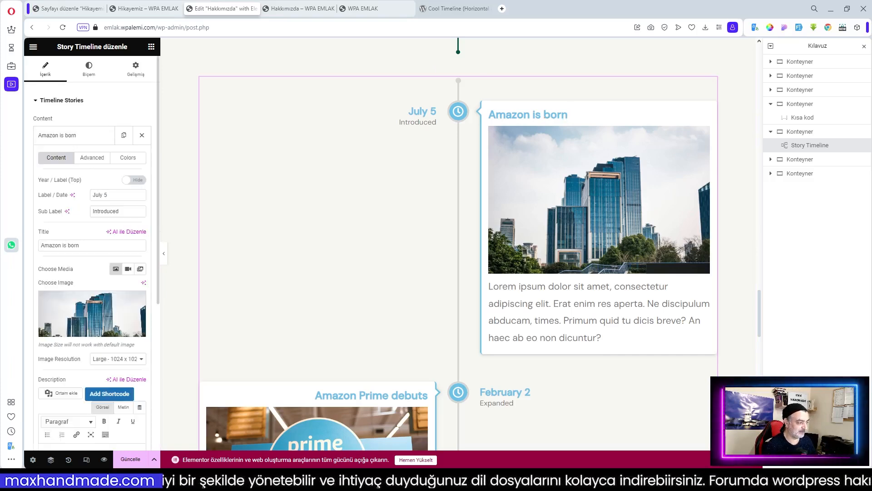
pyautogui.moveTo(81, 245); pyautogui.dragTo(25, 250)
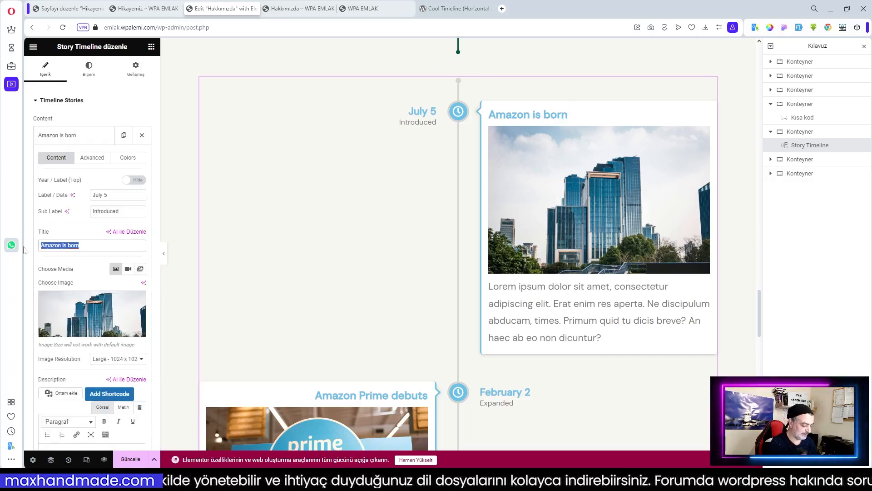
pyautogui.write('WPA Emlak')
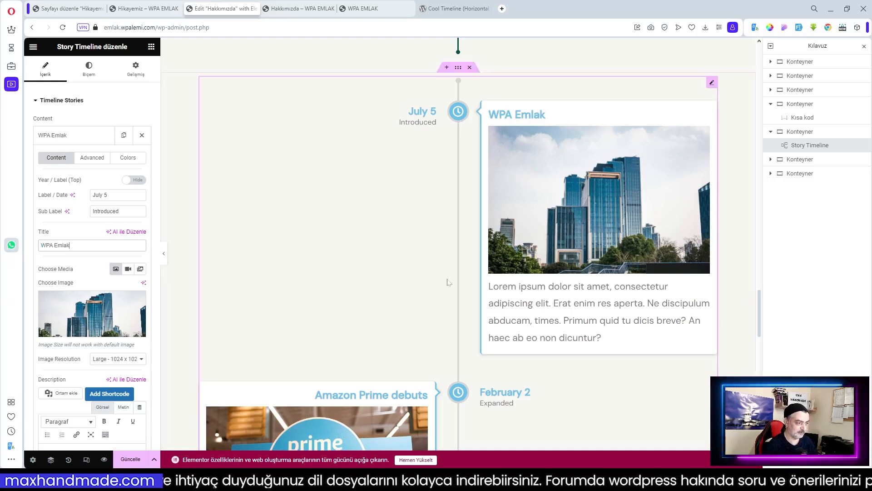
# Examine the first story's date and description settings and the remaining sample stories in the Story Timeline preview.
pyautogui.click(429, 115)
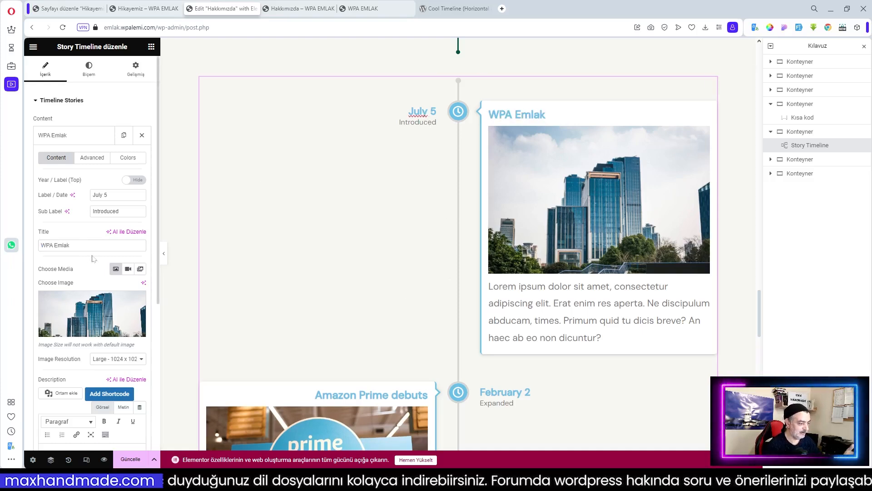
pyautogui.scroll(-3, 93, 258)
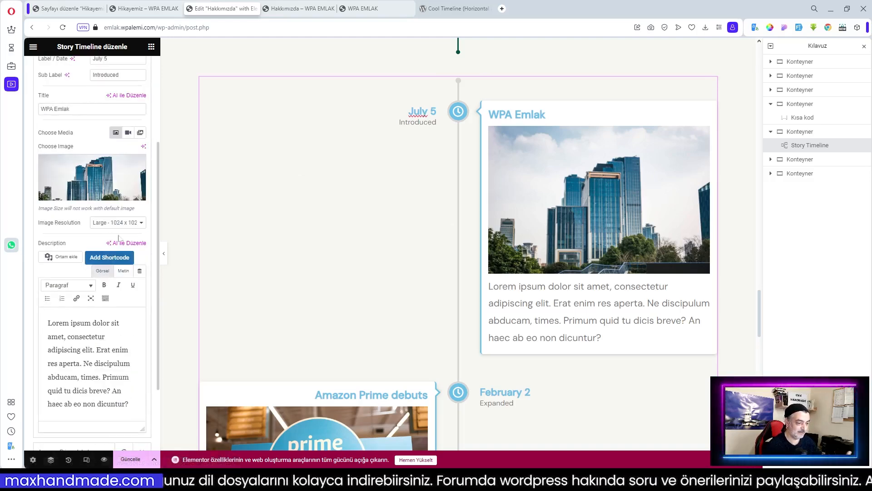
pyautogui.scroll(-3, 504, 282)
pyautogui.scroll(-8, 622, 288)
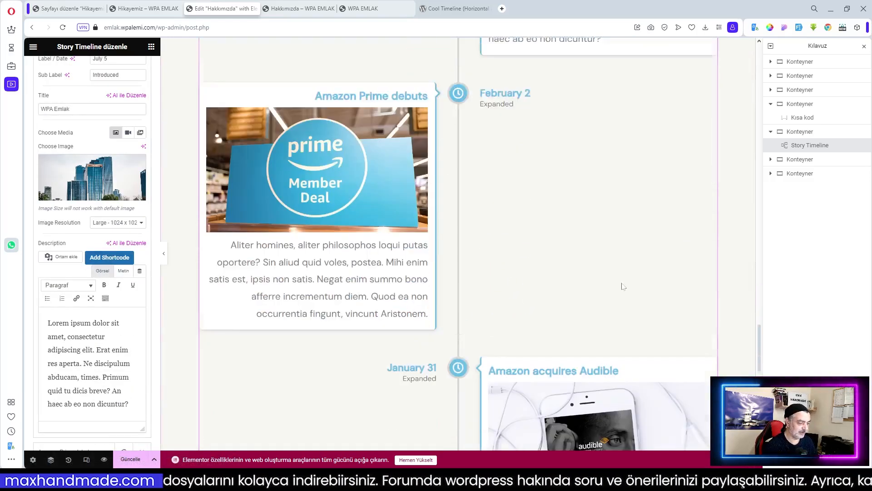
pyautogui.scroll(5, 549, 302)
pyautogui.scroll(-8, 539, 296)
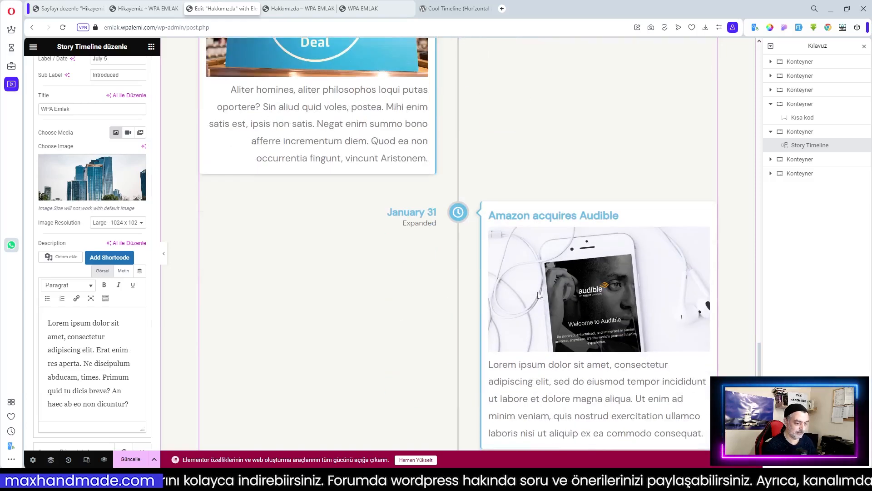
# Collapse the WPA Emlak story's settings and add a new story item to the end of the Story Timeline.
pyautogui.scroll(3, 88, 167)
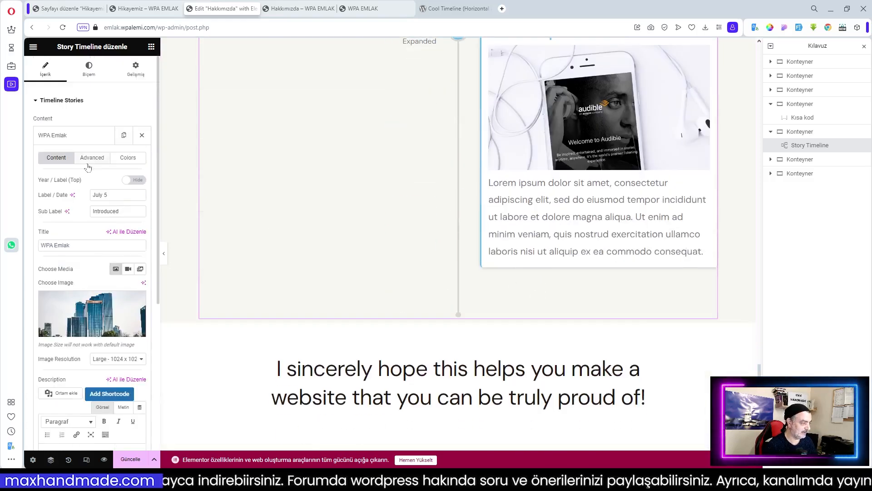
pyautogui.click(77, 135)
pyautogui.click(97, 210)
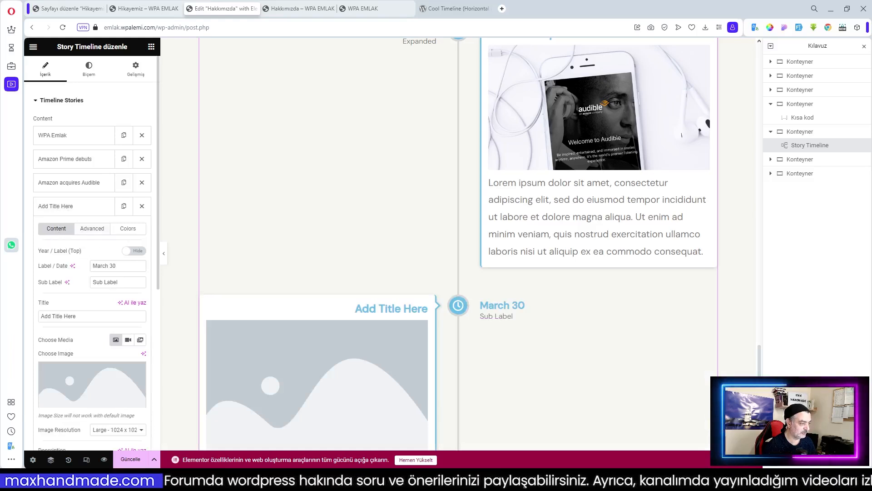
# Inspect the WPA Emlak story's advanced icon and read-more options, its color options and its content settings.
pyautogui.click(60, 135)
pyautogui.click(92, 158)
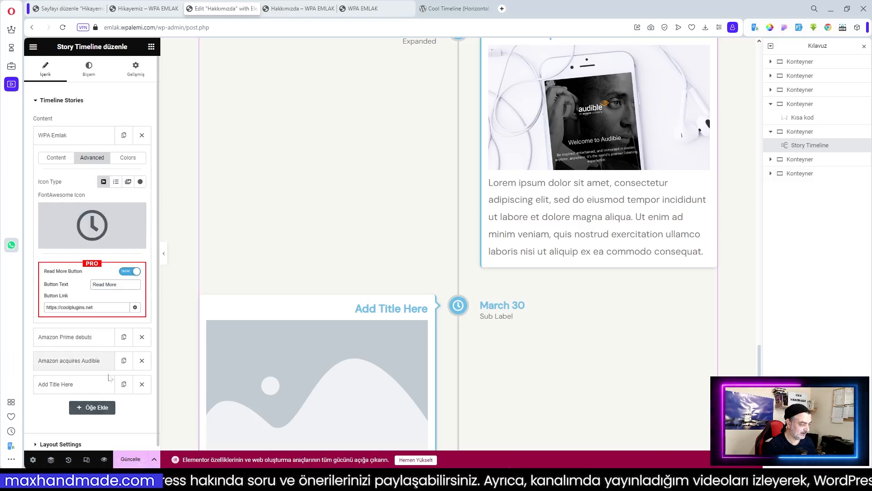
pyautogui.click(128, 159)
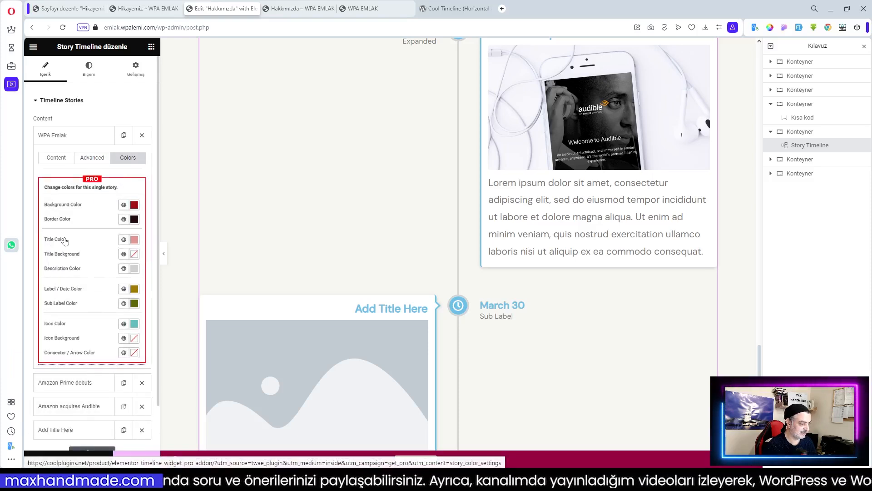
pyautogui.click(91, 159)
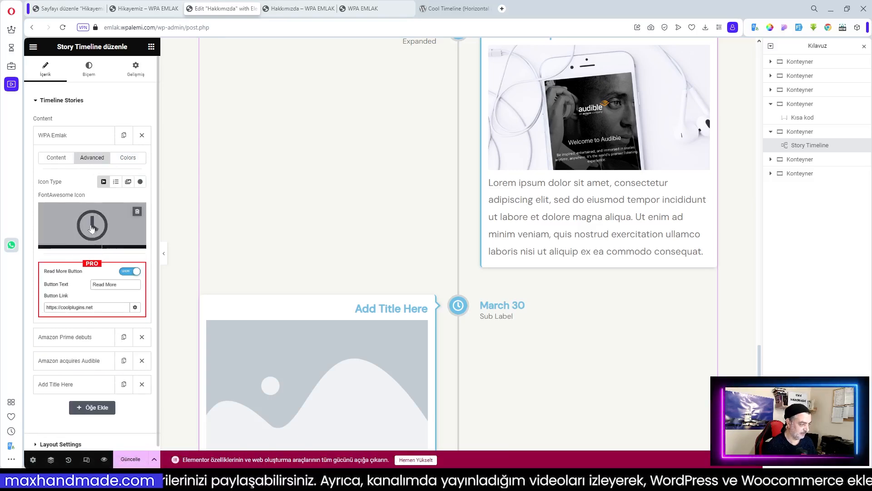
pyautogui.click(59, 159)
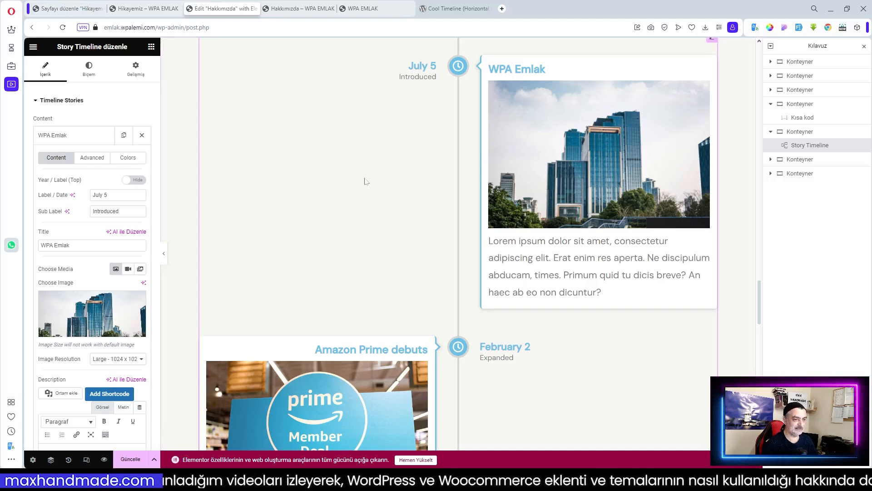
# Compare the shortcode timeline with the Story Timeline widget's sample stories in the page preview.
pyautogui.scroll(10, 492, 235)
pyautogui.scroll(6, 492, 235)
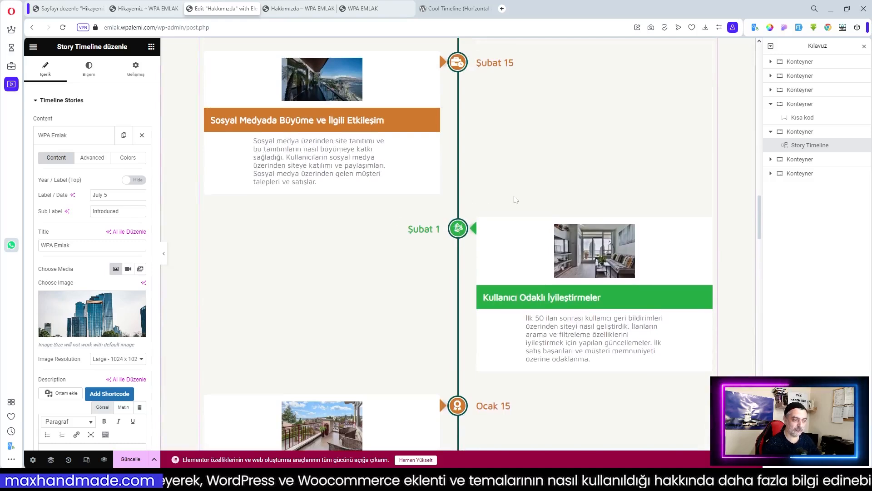
pyautogui.scroll(4, 515, 200)
pyautogui.scroll(9, 520, 221)
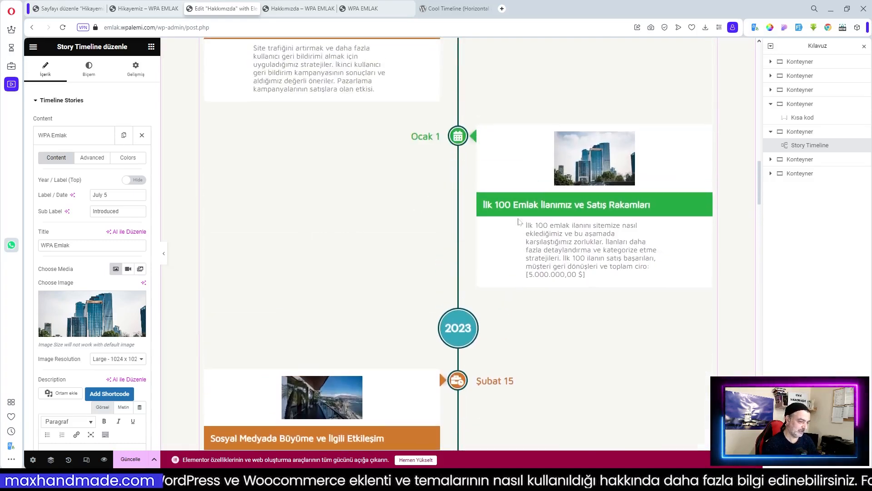
pyautogui.scroll(3, 521, 221)
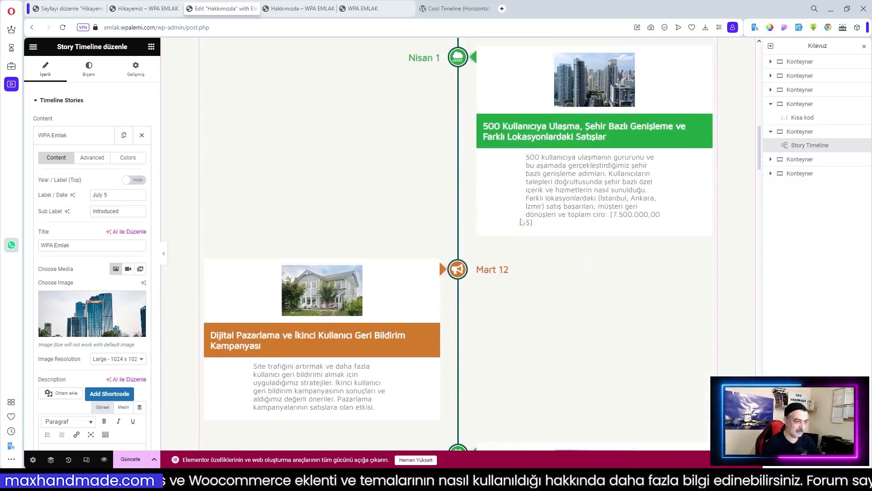
pyautogui.scroll(-12, 520, 218)
pyautogui.scroll(-12, 554, 249)
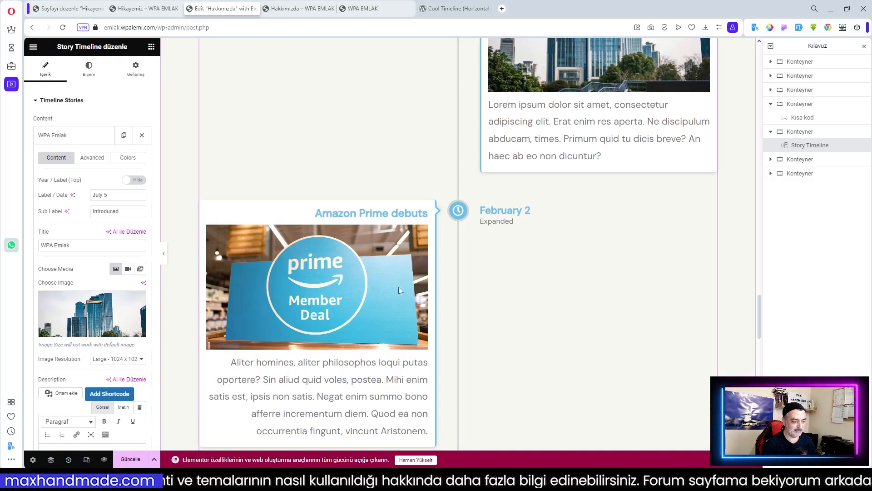
pyautogui.click(427, 431)
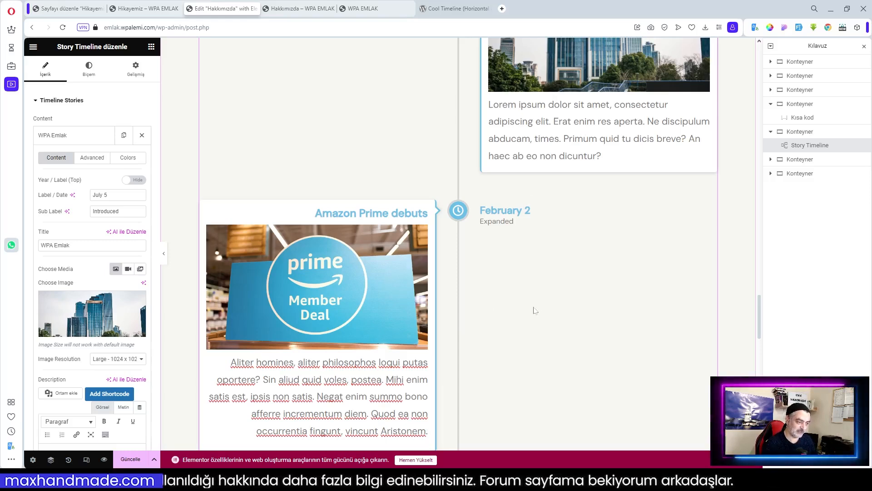
pyautogui.scroll(-3, 535, 309)
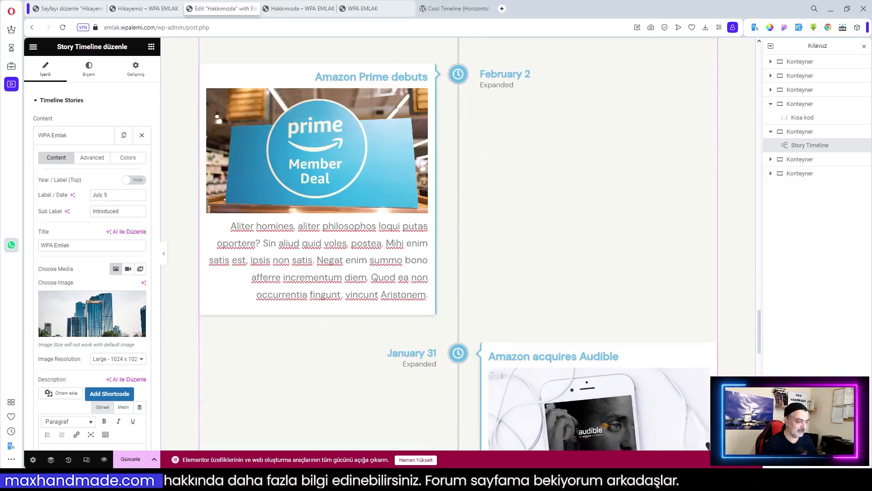
# Update the Hikayemiz page containing the Story Timeline shortcode and close its published view.
pyautogui.moveTo(230, 226); pyautogui.dragTo(401, 296)
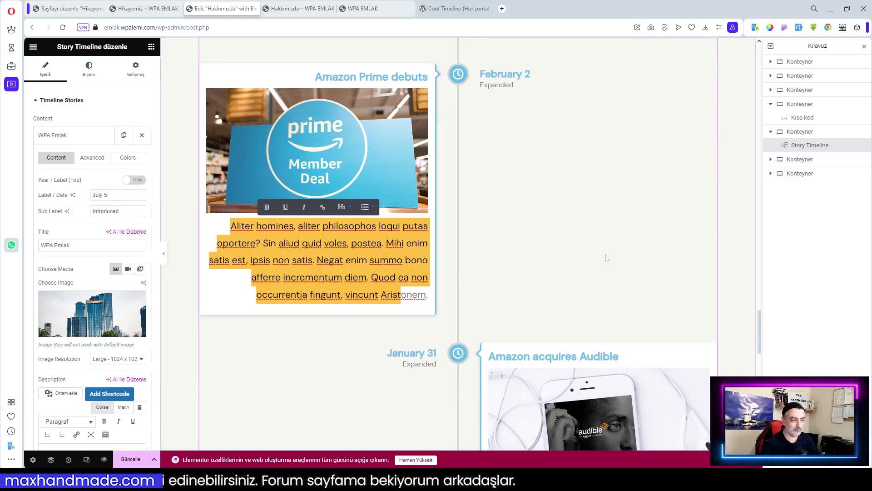
pyautogui.scroll(10, 606, 257)
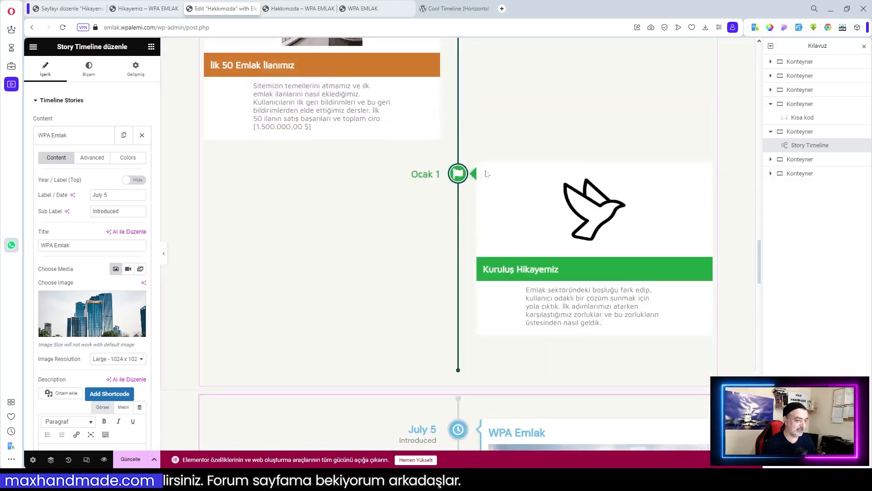
pyautogui.click(68, 8)
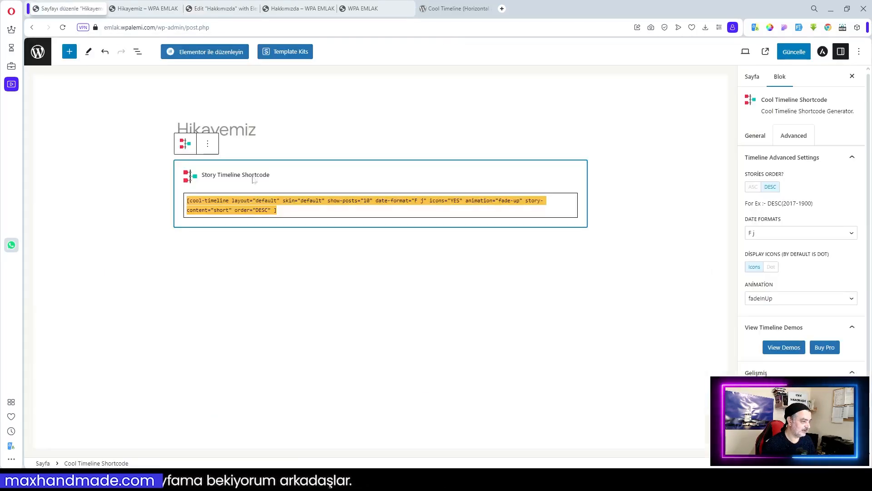
pyautogui.click(794, 51)
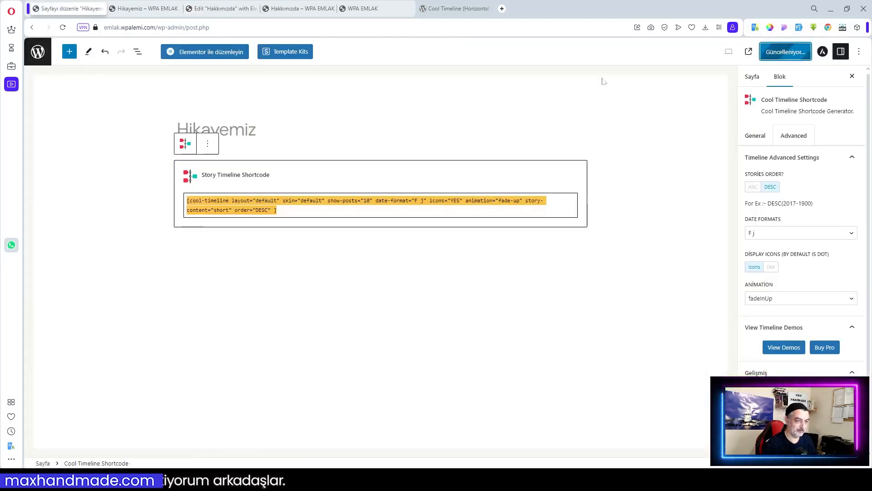
pyautogui.click(145, 9)
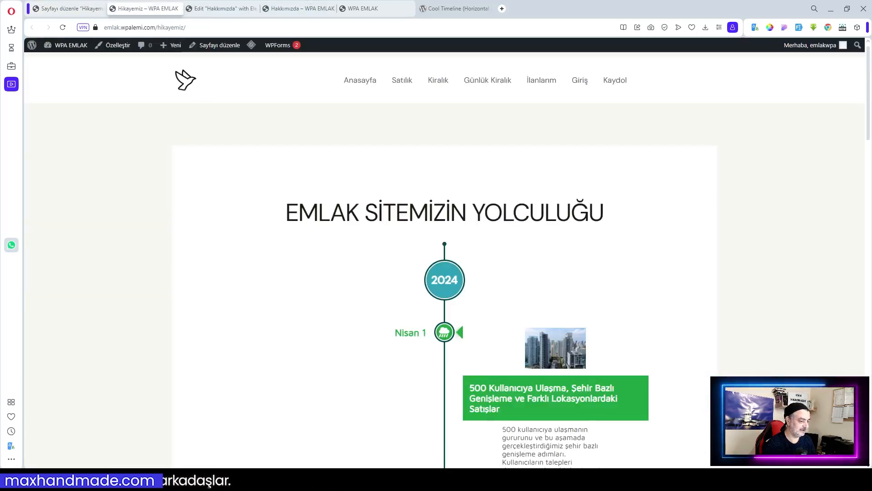
pyautogui.click(178, 9)
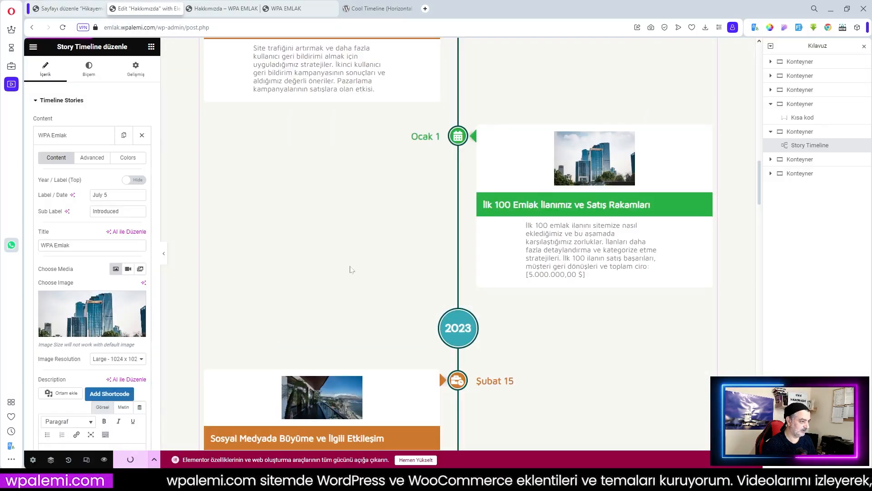
# Save the Hakkımızda page in Elementor and review its layout from the timeline heading up to the banner.
pyautogui.scroll(9, 351, 270)
pyautogui.hotkey('ctrl', 's')
pyautogui.scroll(12, 351, 269)
pyautogui.scroll(-9, 351, 270)
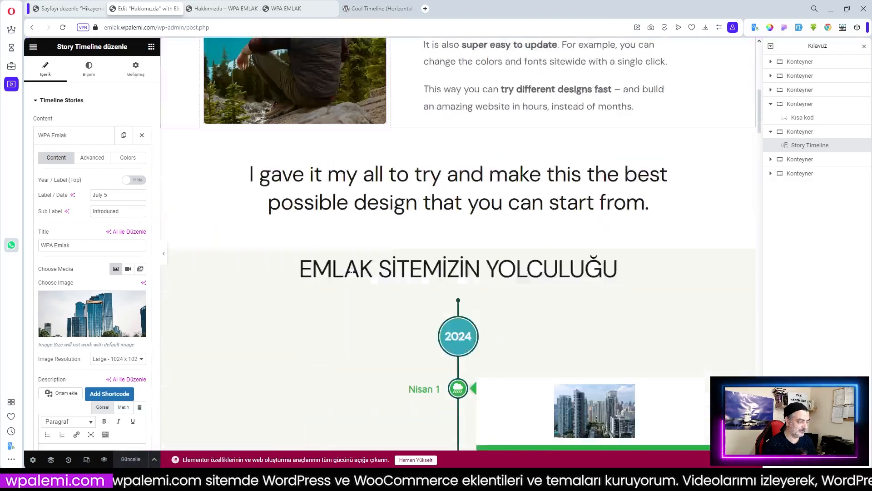
pyautogui.scroll(9, 350, 270)
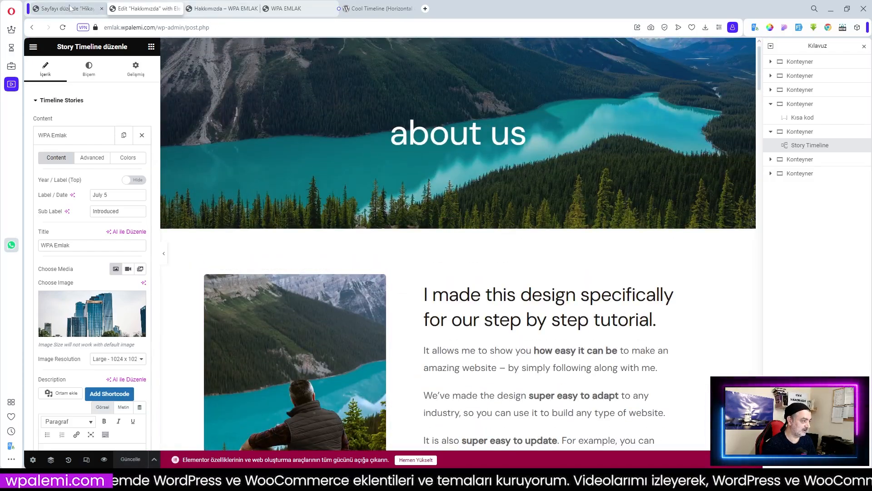
# Open the list of all pages and inspect the published WPA EMLAK home page down to its footer.
pyautogui.click(70, 8)
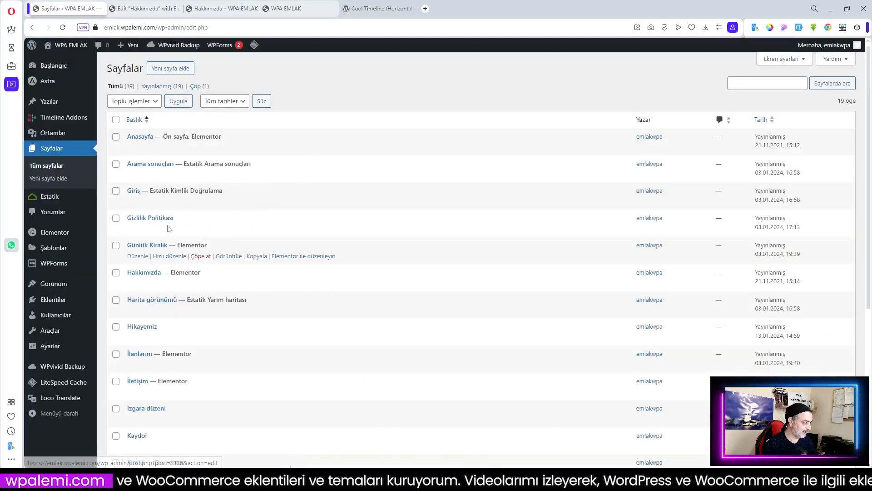
pyautogui.click(285, 8)
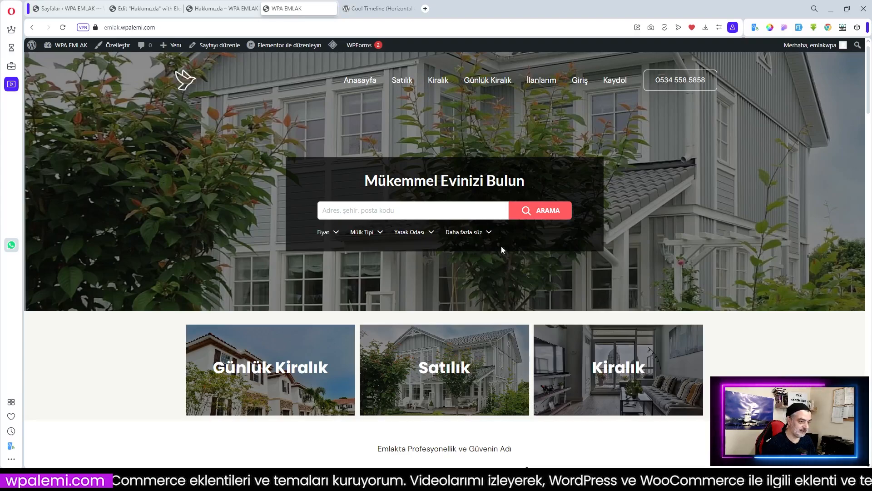
pyautogui.scroll(-5, 601, 241)
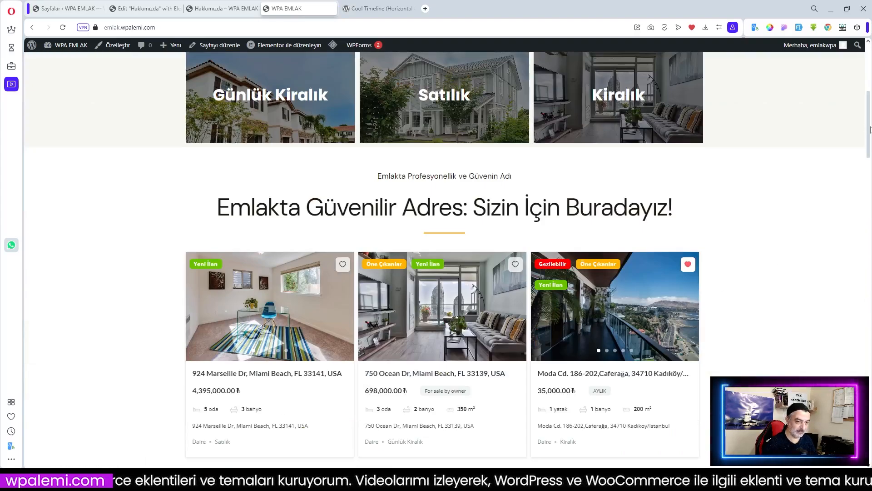
pyautogui.moveTo(869, 130); pyautogui.dragTo(869, 436)
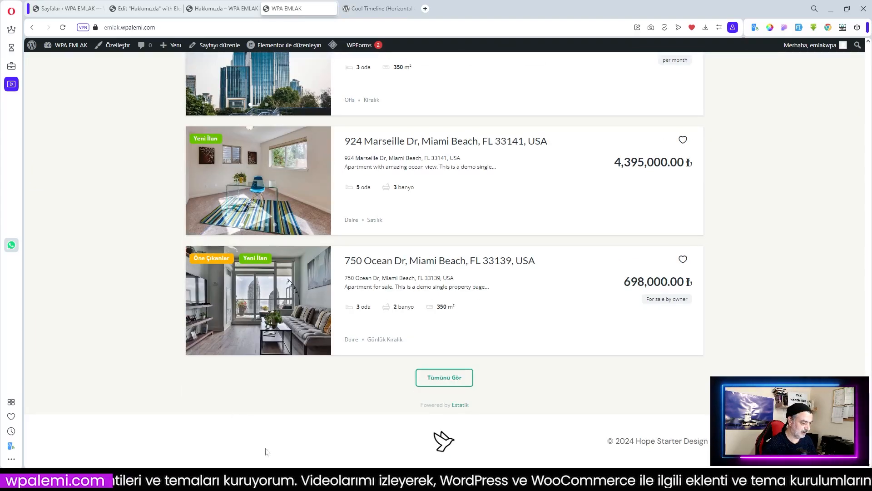
# Create a new WordPress menu named ALT MENÜ and assign it to the Alt kısım menüsü location.
pyautogui.click(63, 8)
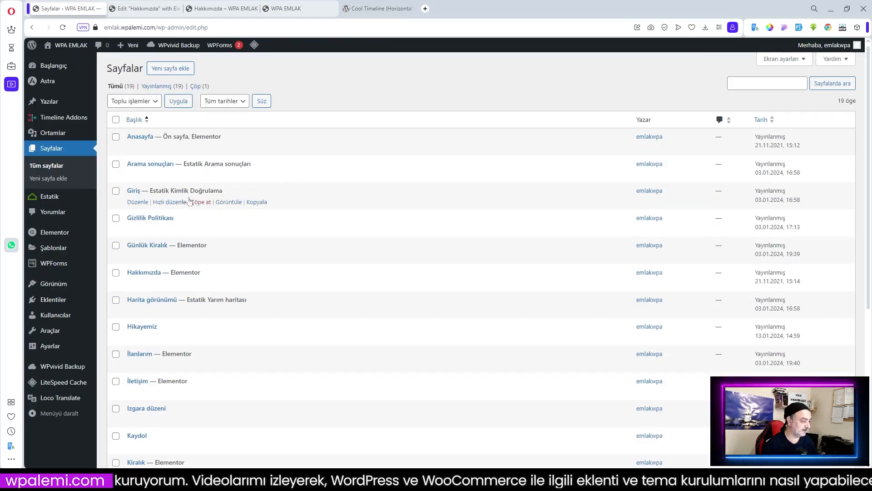
pyautogui.moveTo(57, 285)
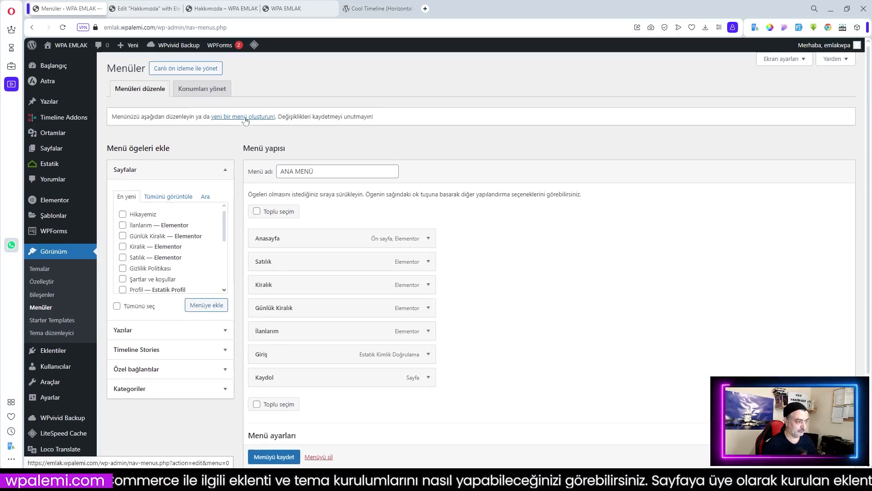
pyautogui.click(246, 117)
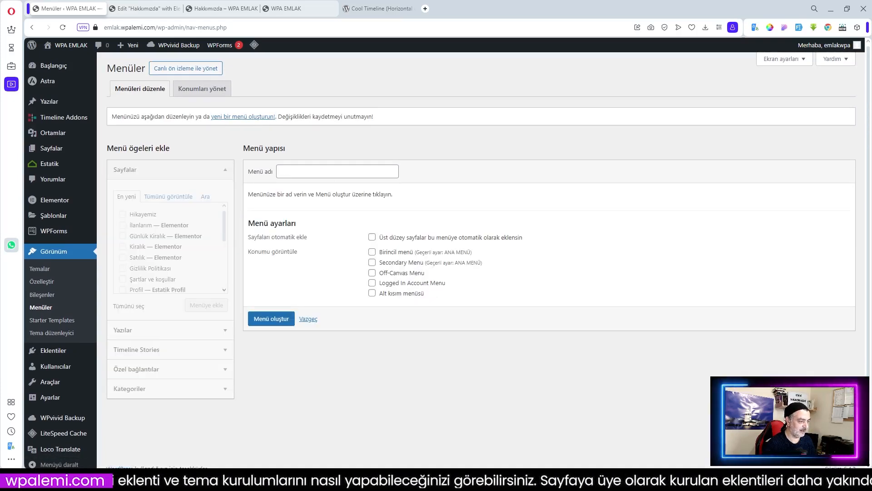
pyautogui.click(349, 209)
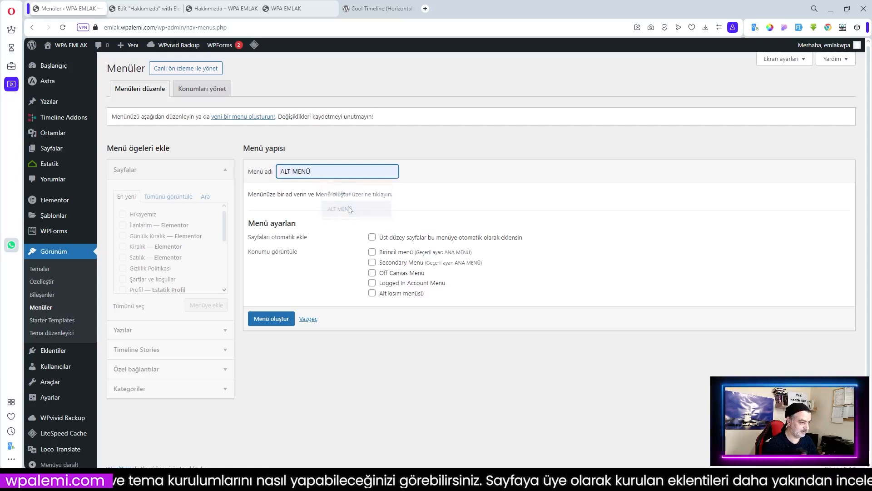
pyautogui.click(372, 294)
pyautogui.click(259, 320)
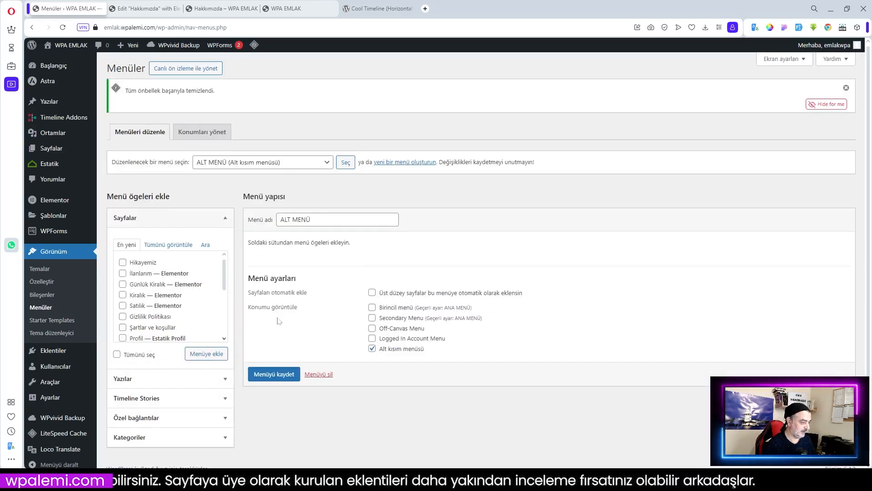
# Add the Anasayfa, Hakkımızda and İletişim pages to ALT MENÜ and save the menu.
pyautogui.click(173, 246)
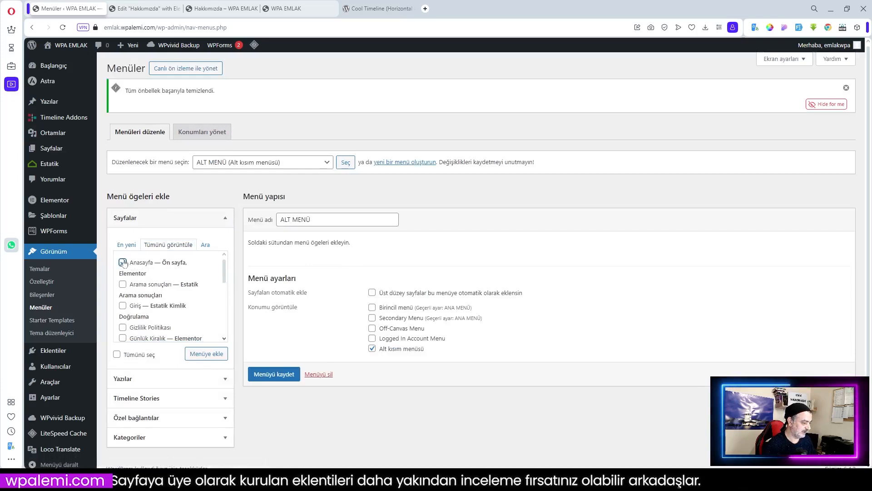
pyautogui.scroll(-2, 182, 296)
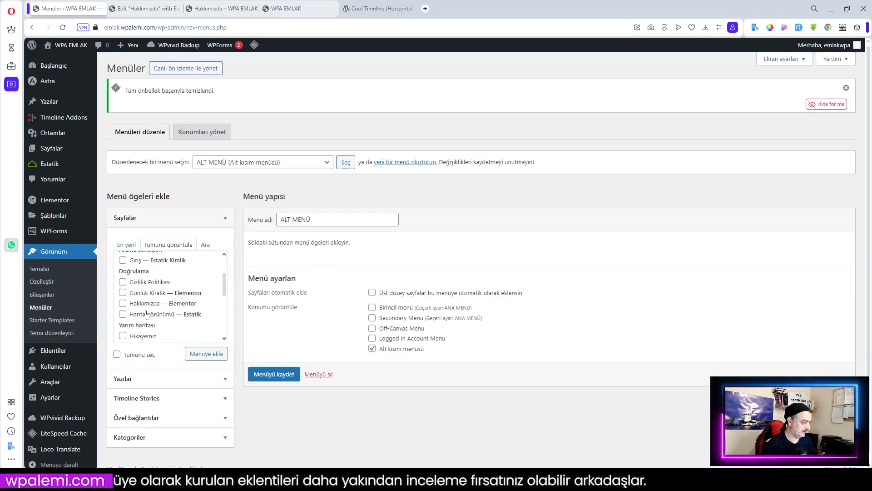
pyautogui.scroll(-3, 184, 307)
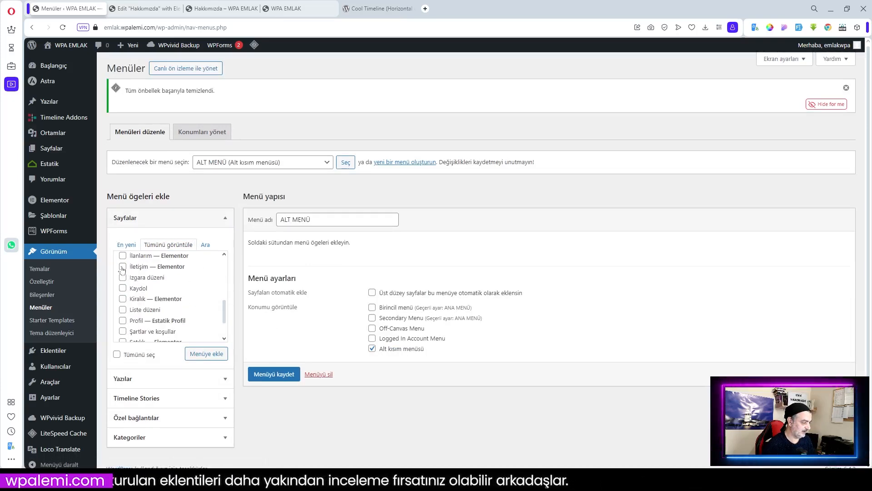
pyautogui.click(207, 356)
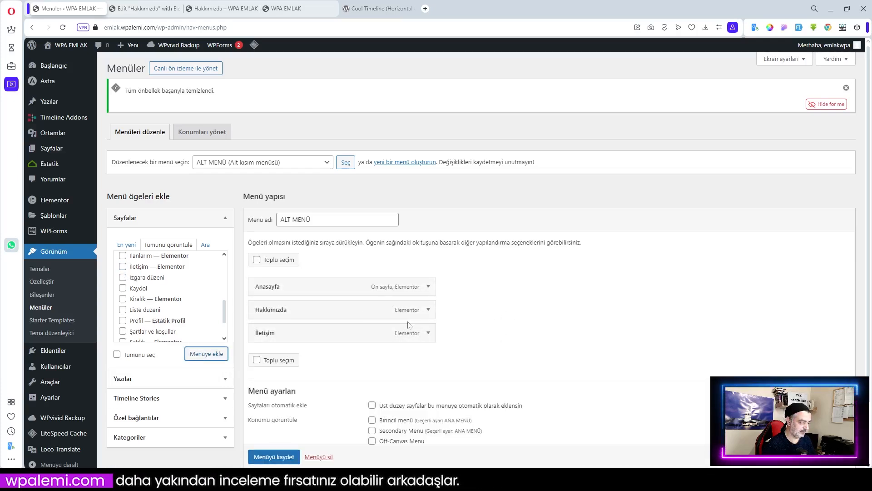
pyautogui.scroll(-2, 409, 323)
pyautogui.click(276, 418)
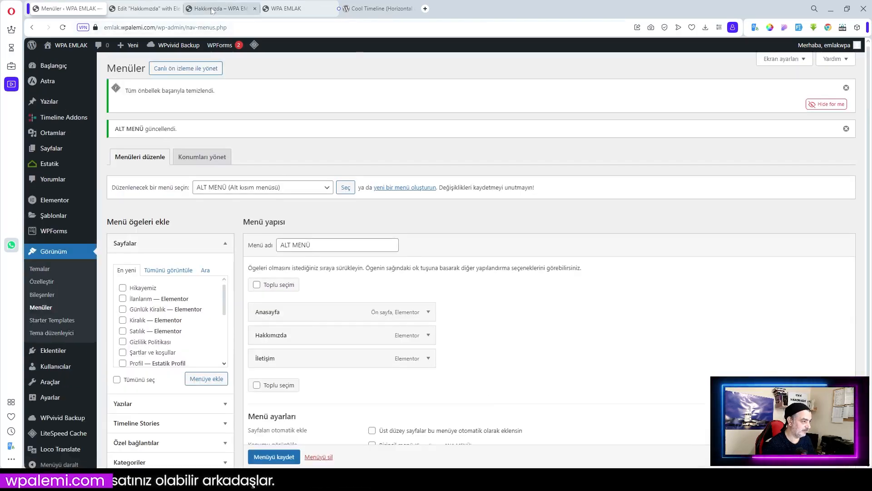
# Check the new footer menu on the published Hakkımızda page and follow its Hakkımızda link.
pyautogui.click(213, 10)
pyautogui.scroll(-3, 368, 274)
pyautogui.scroll(-10, 369, 274)
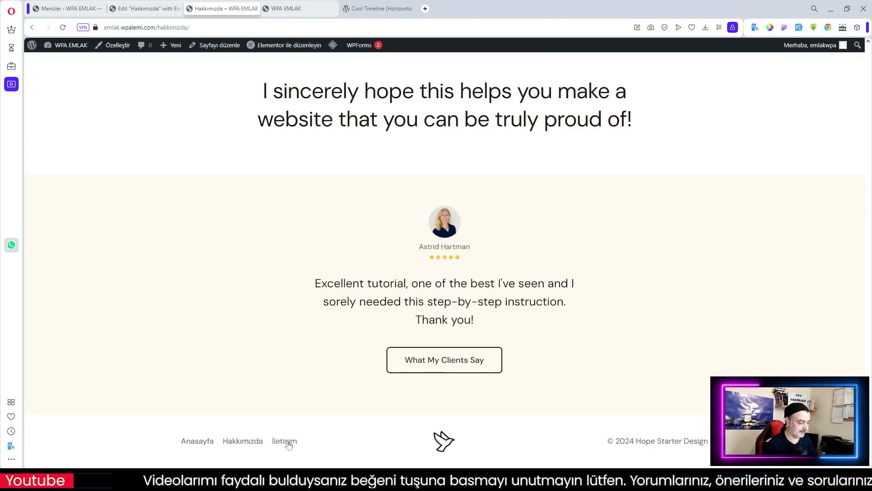
pyautogui.click(242, 441)
# Examine the shortcode timeline and the Story Timeline widget's stories on the published Hakkımızda page, then return to the banner.
pyautogui.scroll(-5, 419, 393)
pyautogui.scroll(-10, 444, 259)
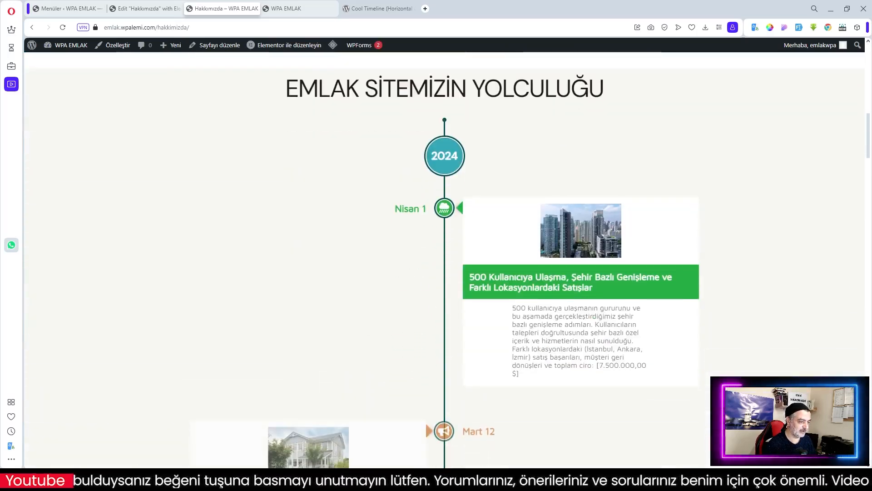
pyautogui.scroll(-15, 498, 373)
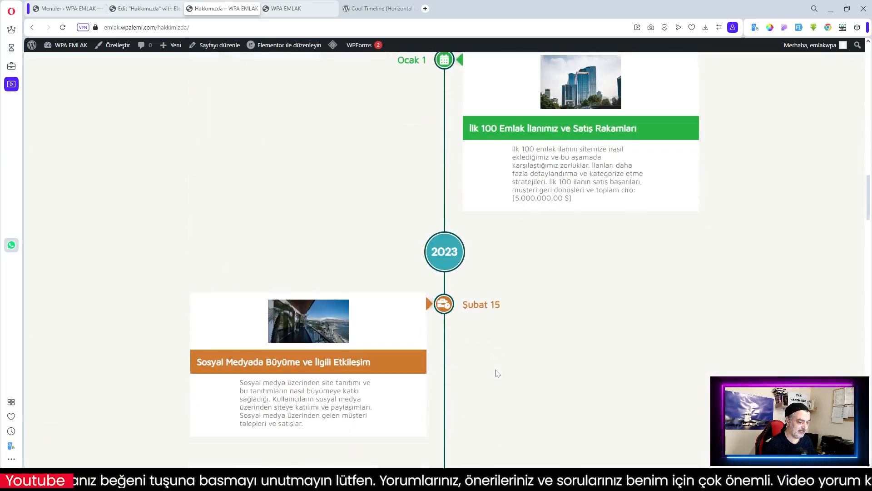
pyautogui.scroll(-15, 495, 373)
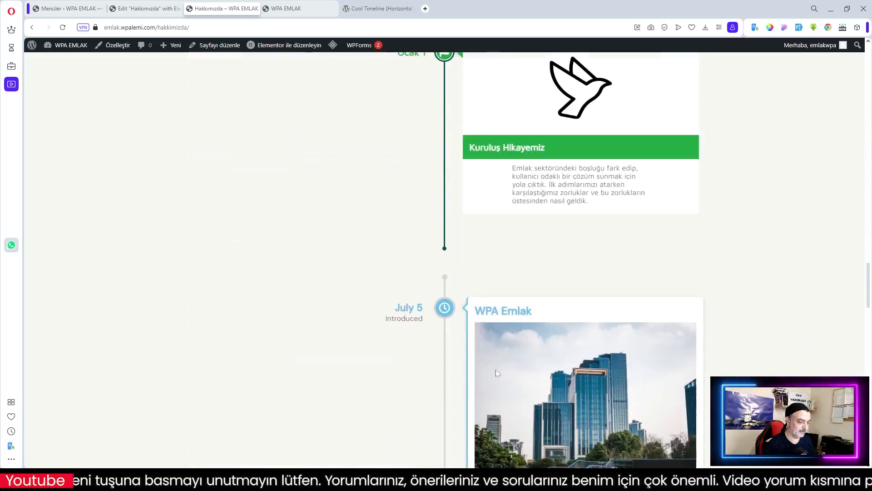
pyautogui.scroll(-8, 501, 326)
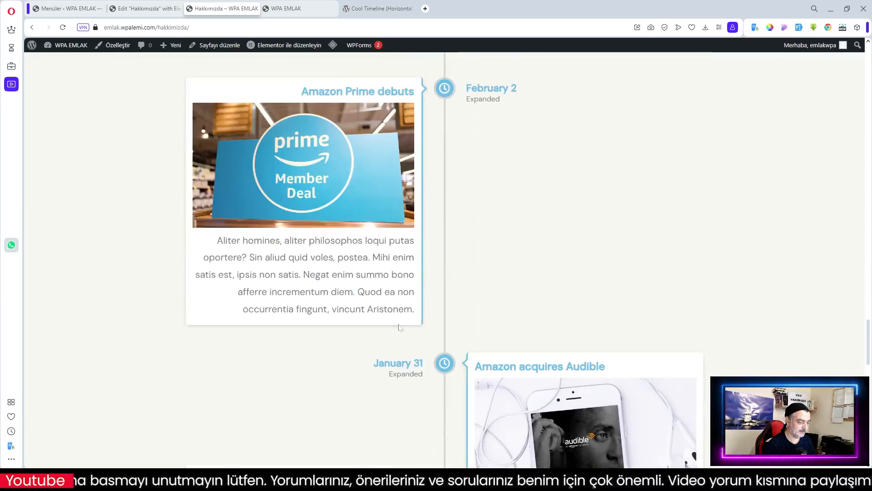
pyautogui.scroll(-4, 496, 330)
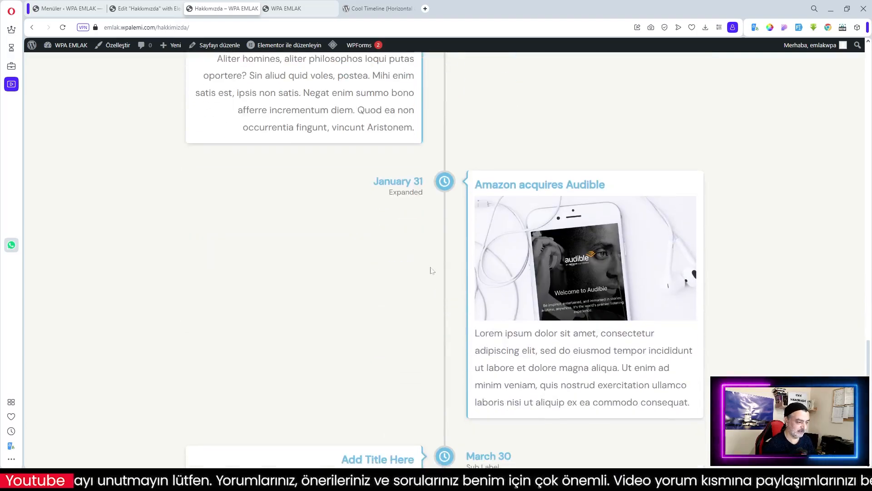
pyautogui.scroll(-2, 577, 361)
pyautogui.scroll(20, 578, 364)
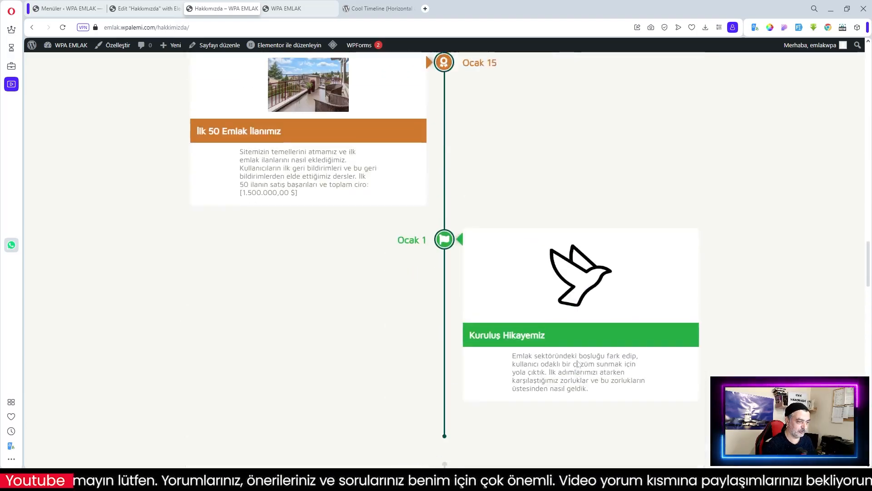
pyautogui.scroll(12, 533, 282)
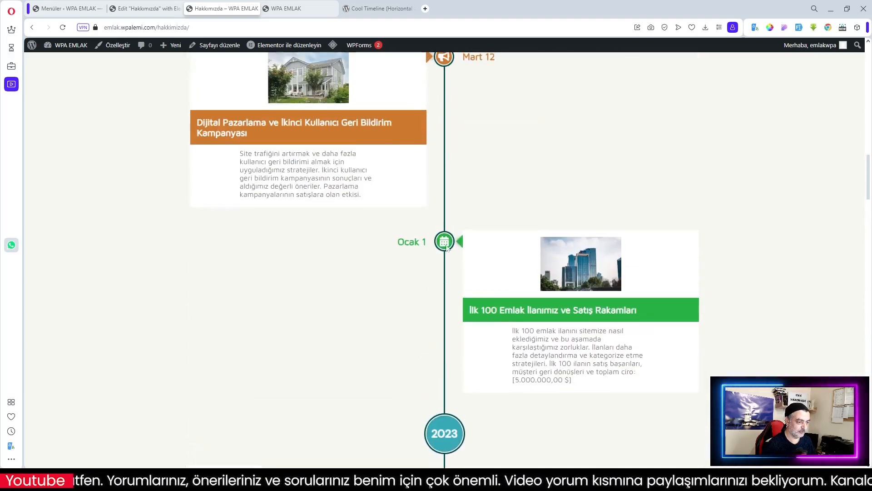
pyautogui.scroll(10, 458, 282)
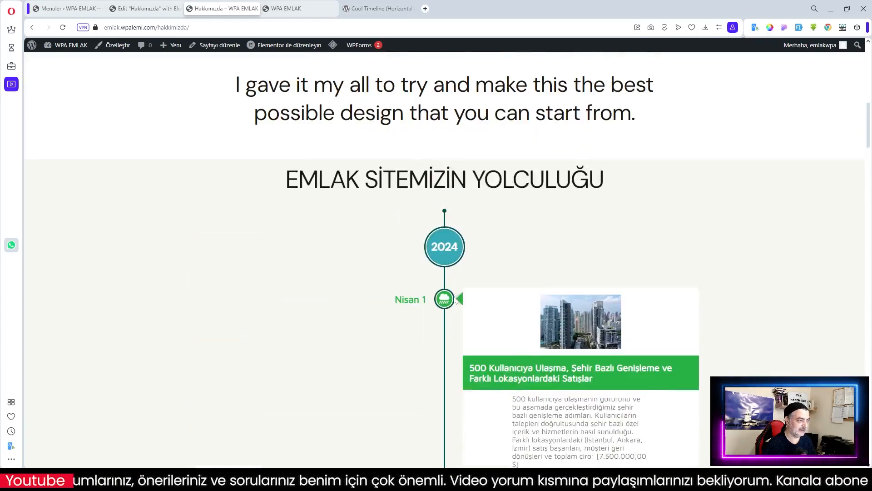
pyautogui.scroll(7, 477, 298)
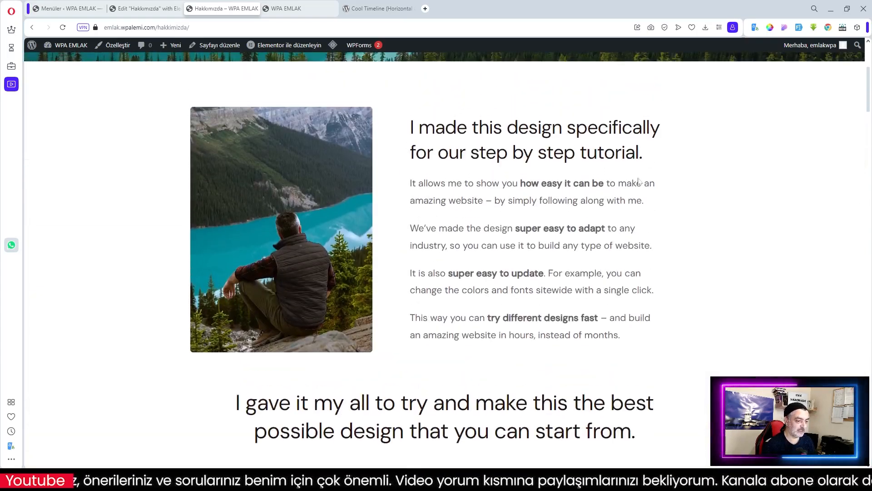
pyautogui.scroll(4, 617, 251)
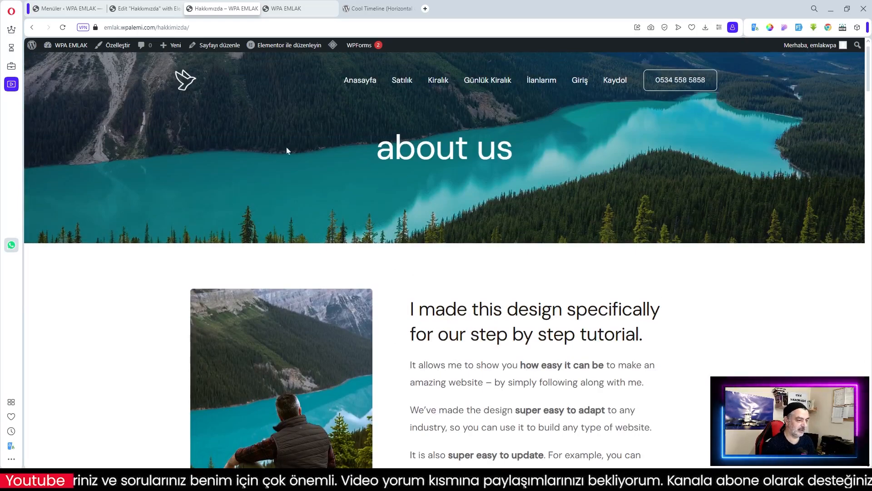